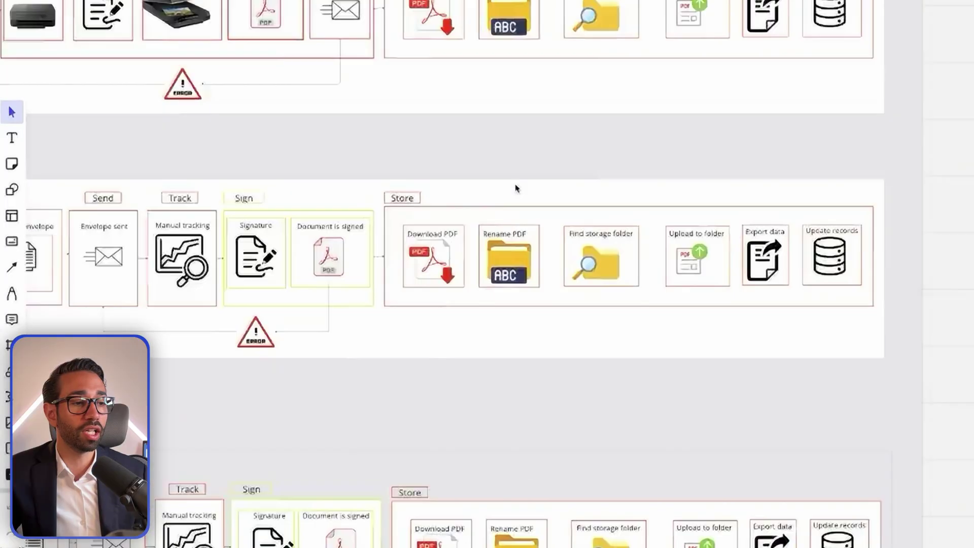
- Scroll the Miro board to the 'Which of the 5 Template Types do I need?' frame
scroll(515, 187, down, 5)
- Select the DYNAMIC columns of the template type decision matrix
scroll(521, 398, right, 5)
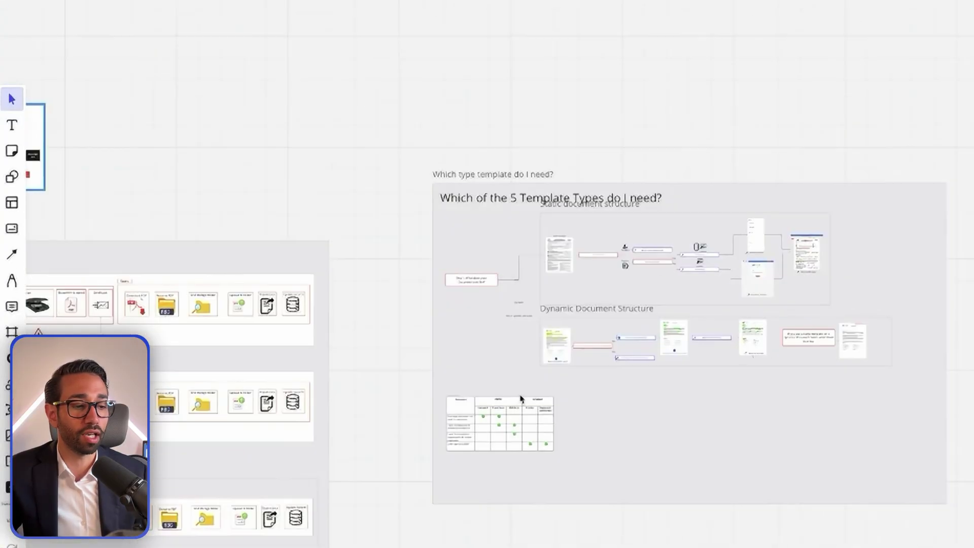
scroll(522, 398, up, 5)
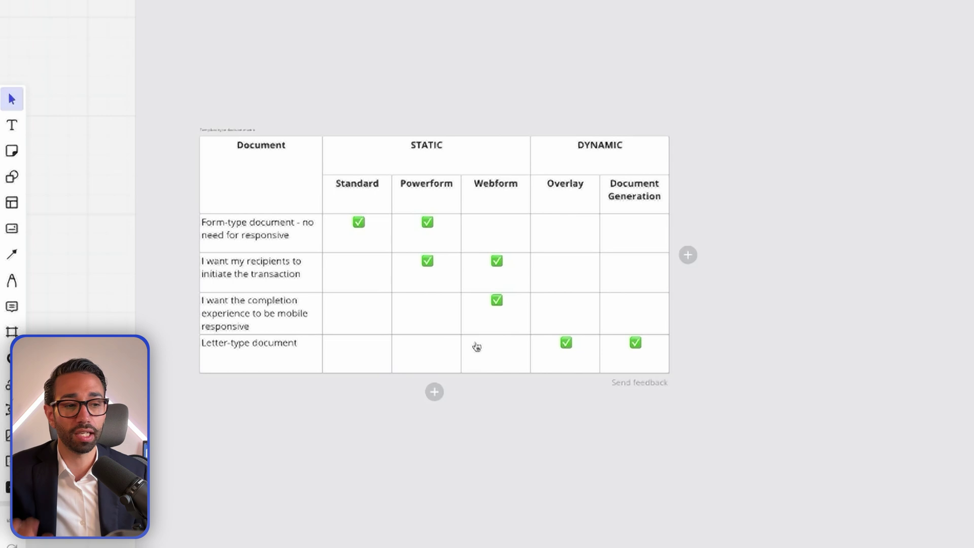
click(609, 143)
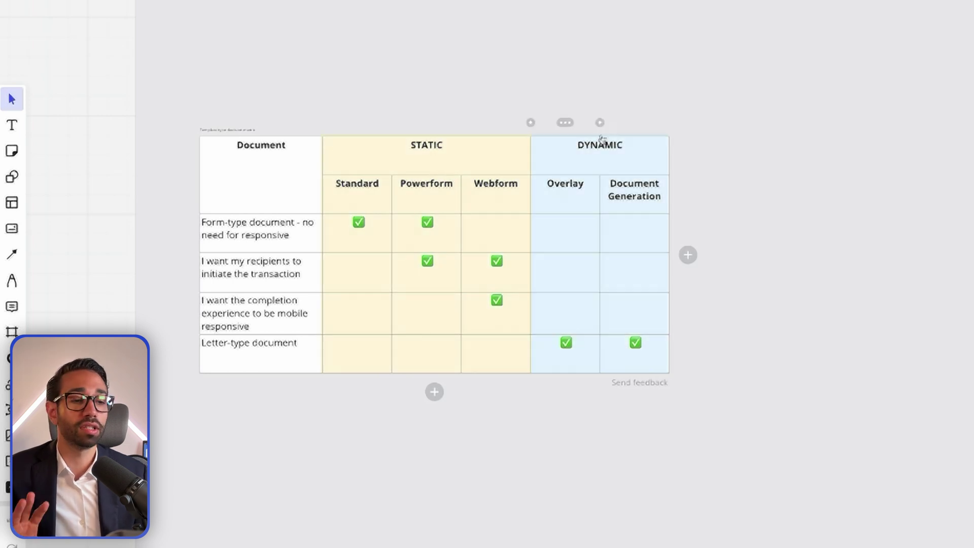
- Scroll through the template flowcharts and zoom back into the Static vs Dynamic decision matrix
scroll(611, 144, right, 5)
scroll(611, 143, up, 5)
scroll(611, 145, up, 5)
scroll(611, 146, down, 2)
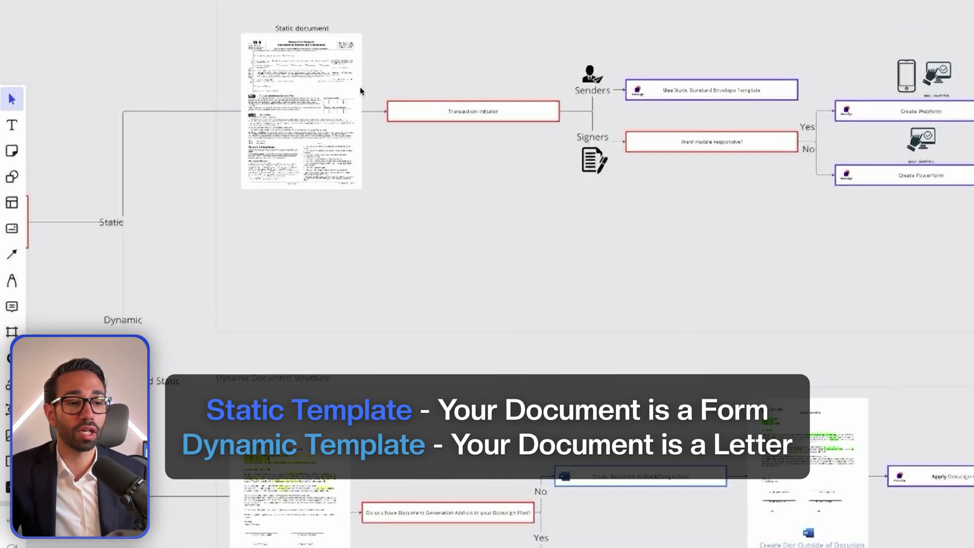
scroll(361, 92, up, 5)
scroll(288, 115, left, 3)
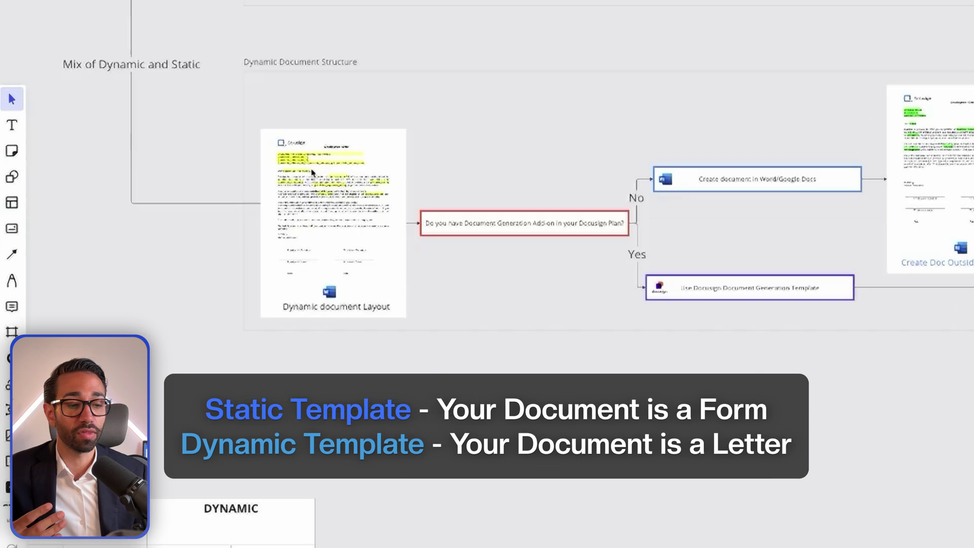
scroll(374, 245, up, 5)
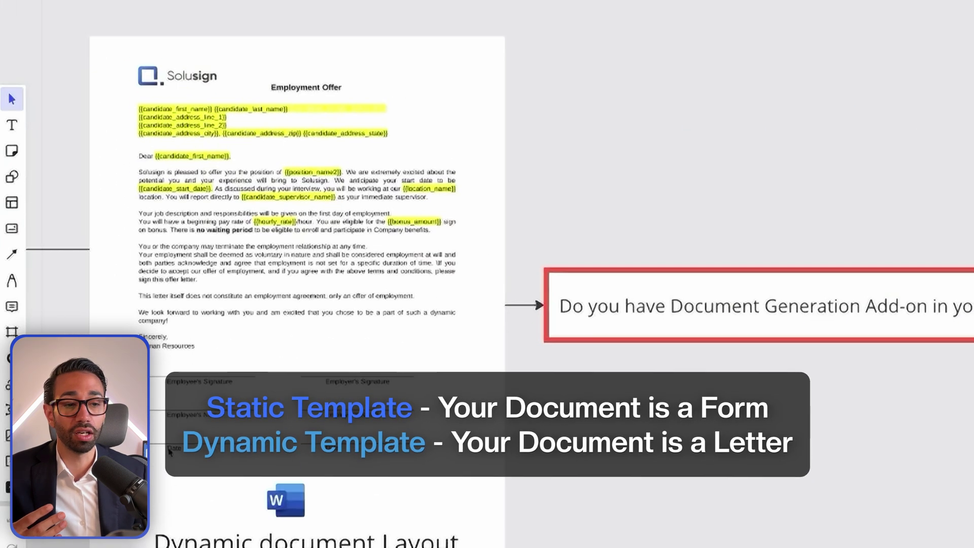
scroll(237, 223, down, 5)
scroll(187, 275, down, 3)
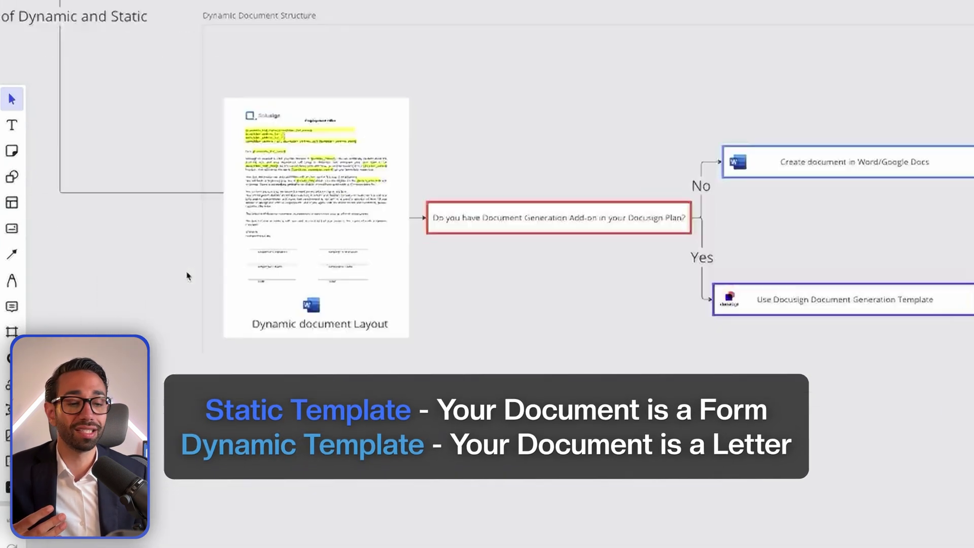
scroll(257, 376, down, 5)
scroll(261, 381, up, 5)
scroll(391, 337, down, 3)
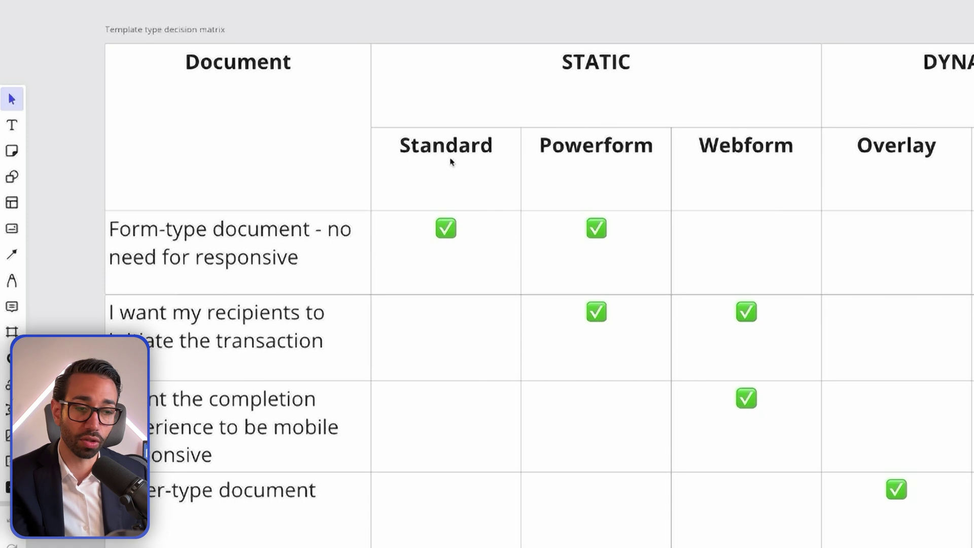
scroll(451, 160, right, 3)
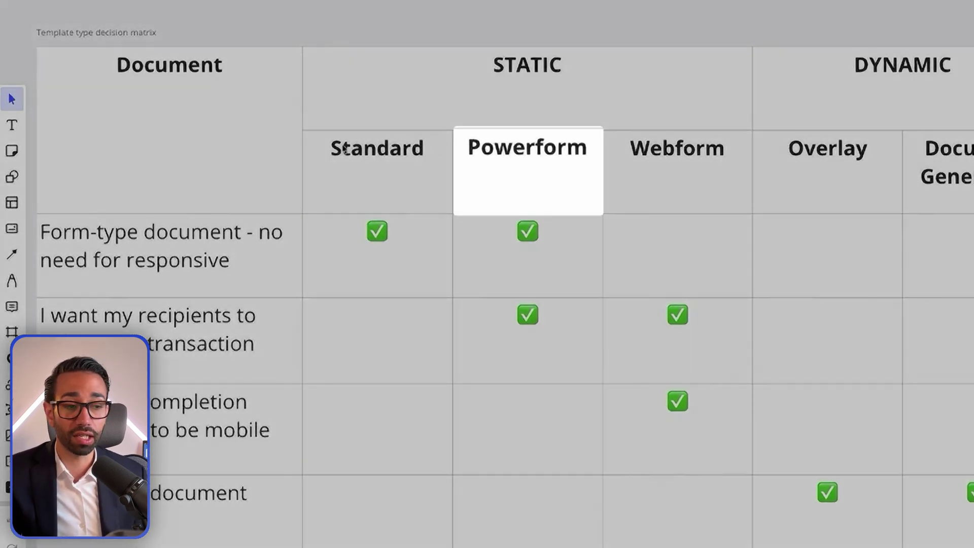
scroll(420, 153, right, 2)
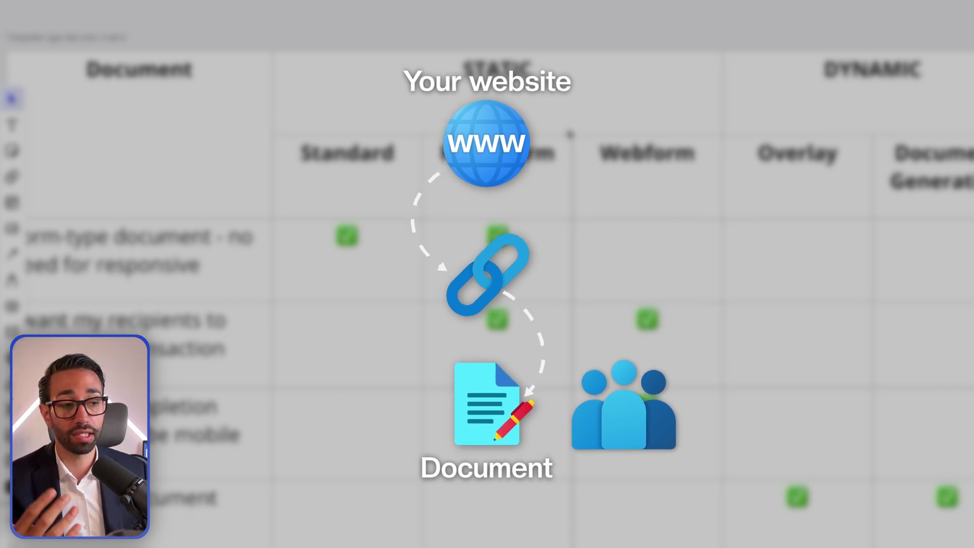
- Pan across to the Webform/Powerform flowchart and zoom into the W9 webform and W-9 PDF
scroll(683, 165, right, 10)
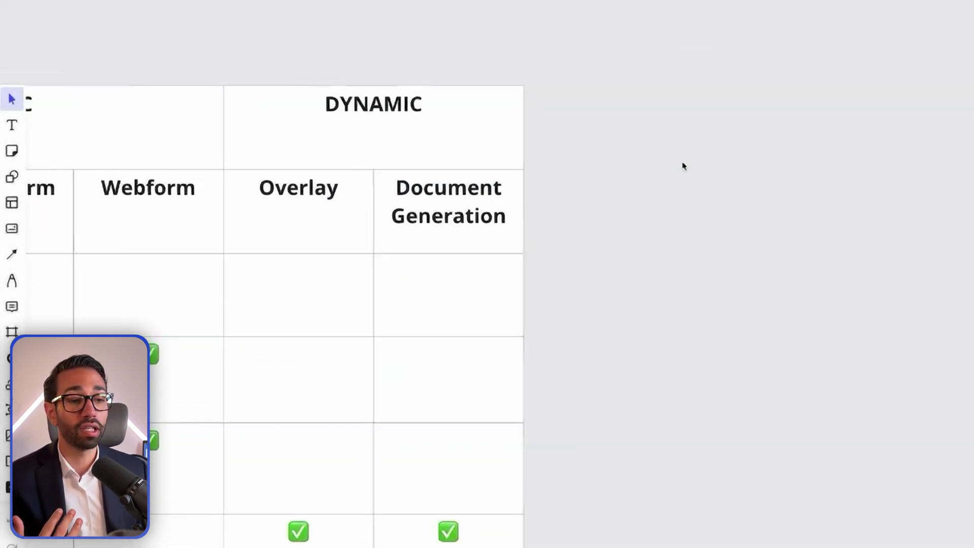
scroll(683, 165, down, 5)
scroll(683, 165, up, 3)
scroll(683, 165, right, 4)
scroll(683, 166, up, 3)
scroll(683, 165, right, 15)
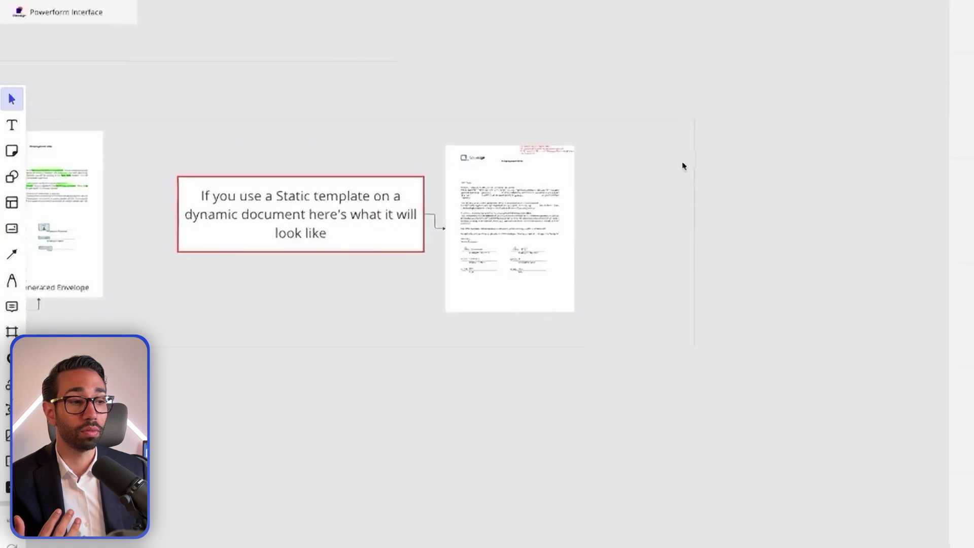
scroll(374, 60, up, 8)
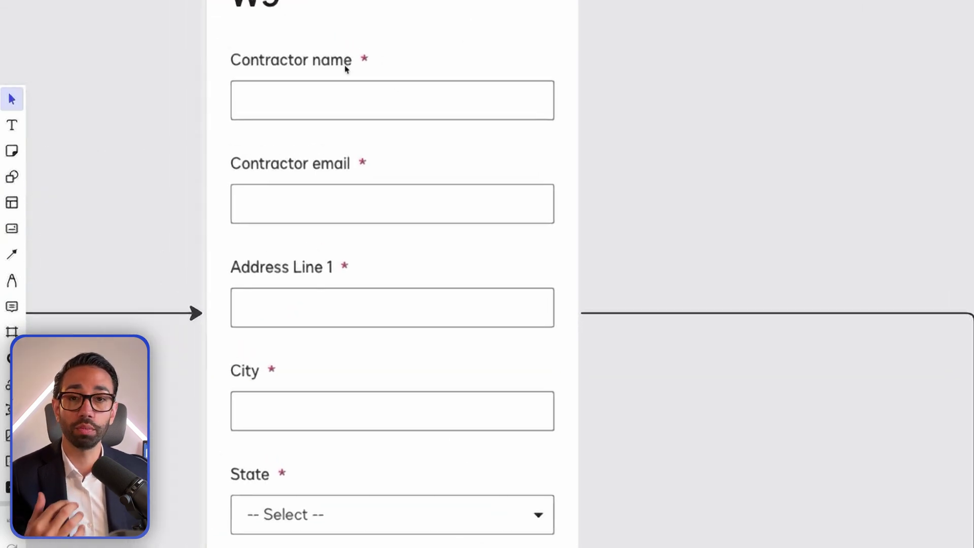
scroll(374, 163, down, 1)
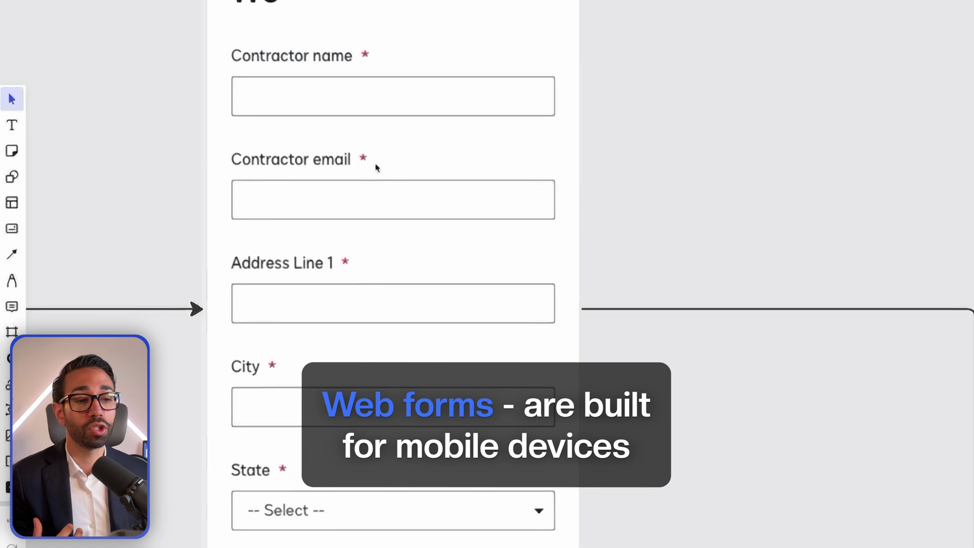
scroll(375, 167, down, 4)
scroll(376, 168, right, 5)
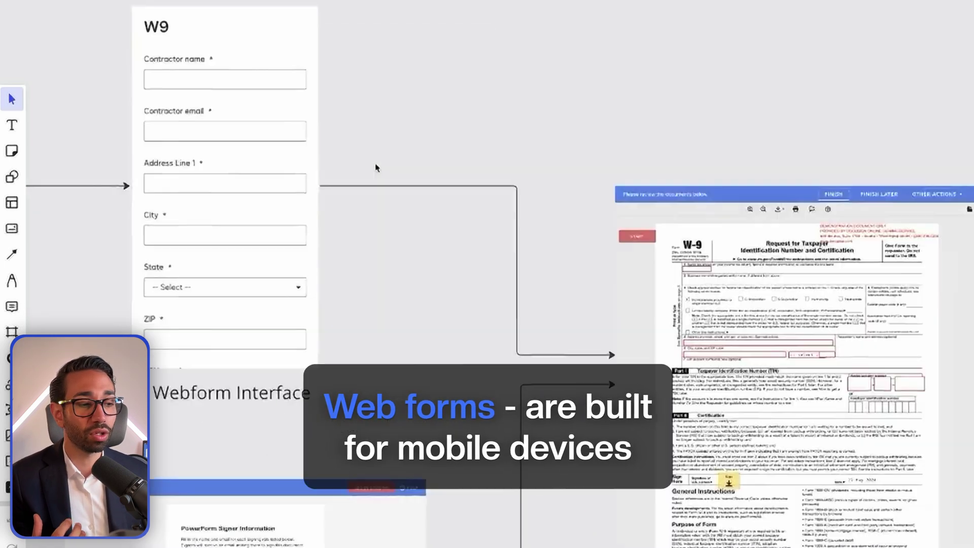
scroll(711, 305, up, 8)
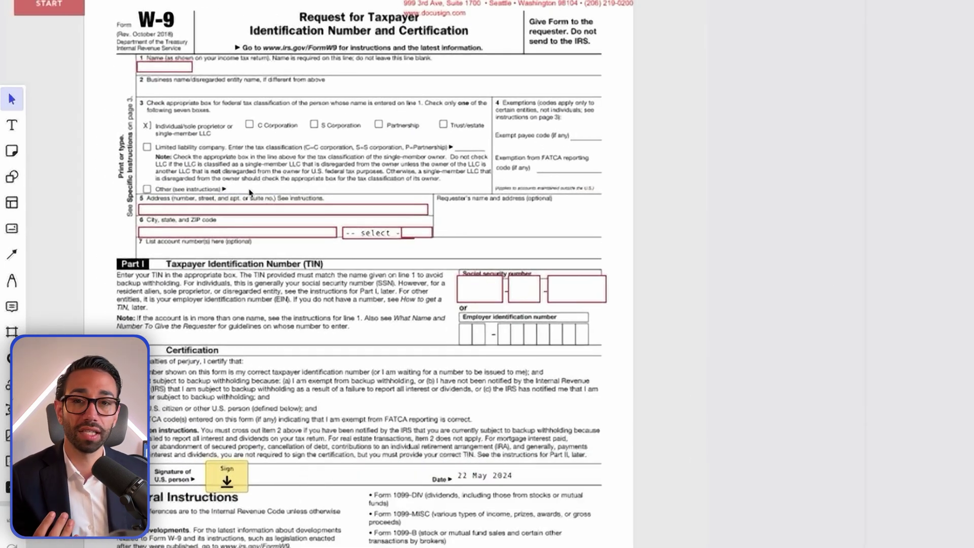
- Pan back to the W9 webform showing its Contractor name, email and address fields
scroll(235, 169, left, 2)
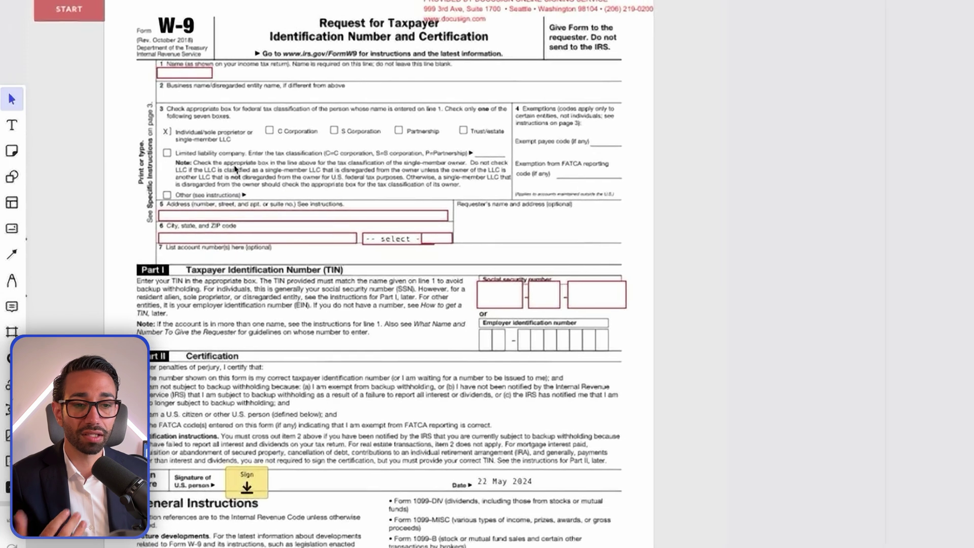
scroll(235, 169, left, 1)
scroll(235, 169, down, 5)
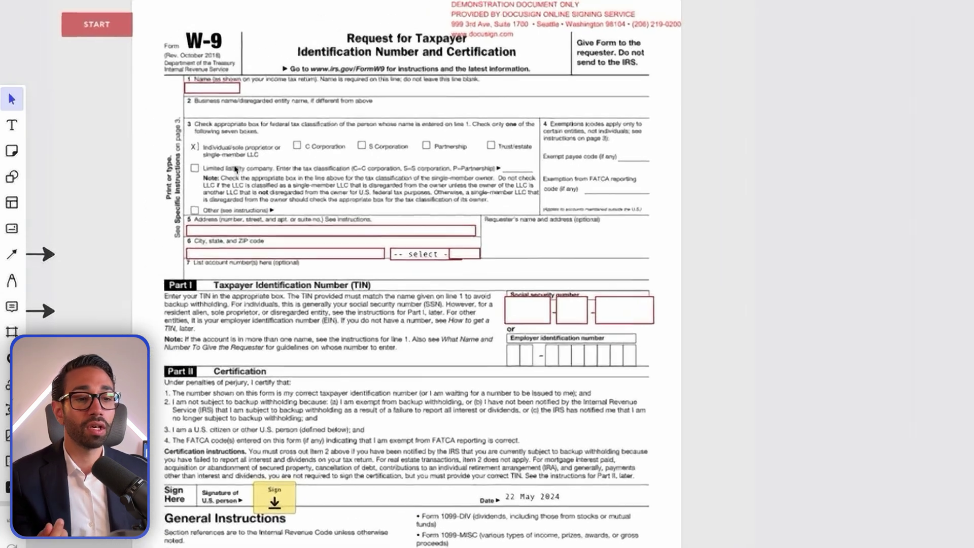
scroll(235, 169, left, 10)
scroll(235, 169, up, 6)
scroll(235, 168, up, 3)
scroll(235, 169, left, 1)
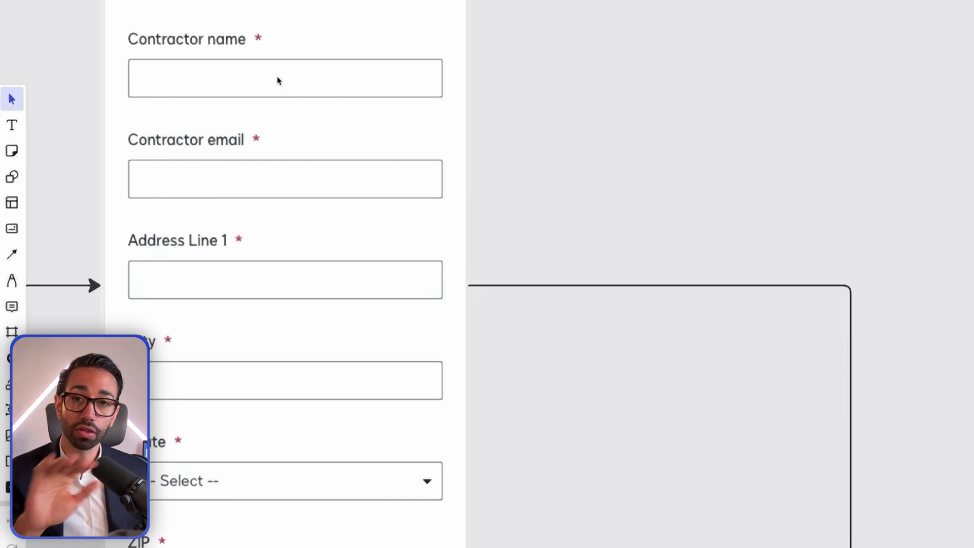
- Move from the webform to the W-9 PDF envelope and zoom out to the full page
scroll(303, 492, down, 1)
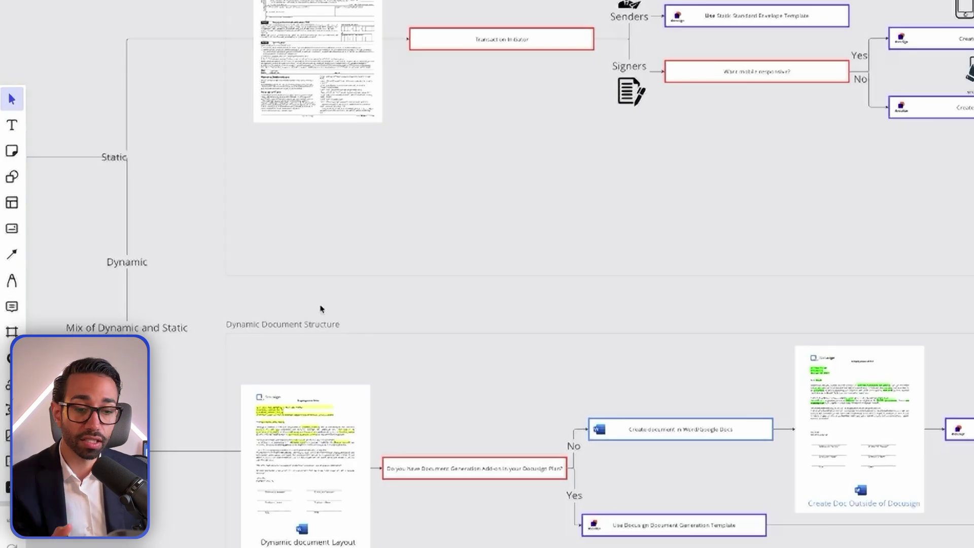
scroll(318, 312, down, 2)
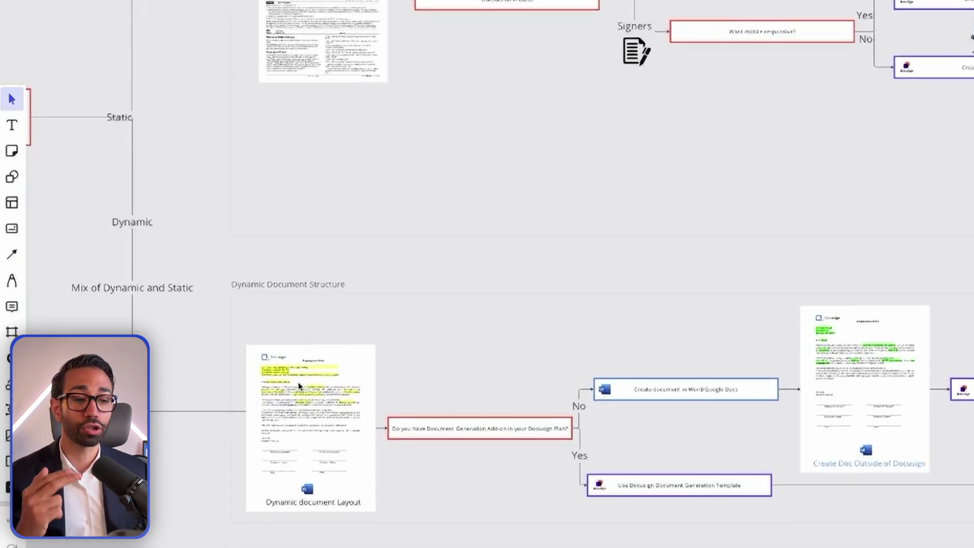
scroll(299, 385, up, 5)
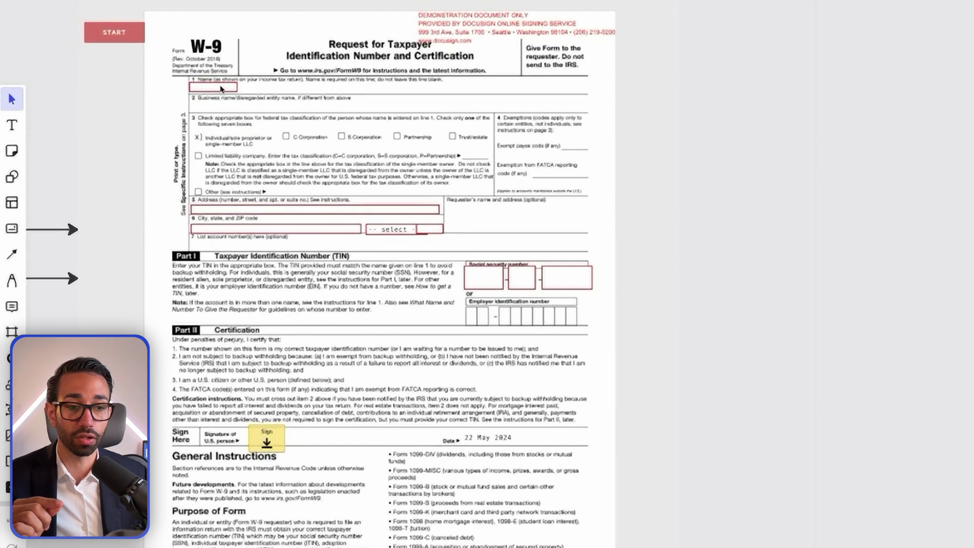
scroll(203, 87, up, 5)
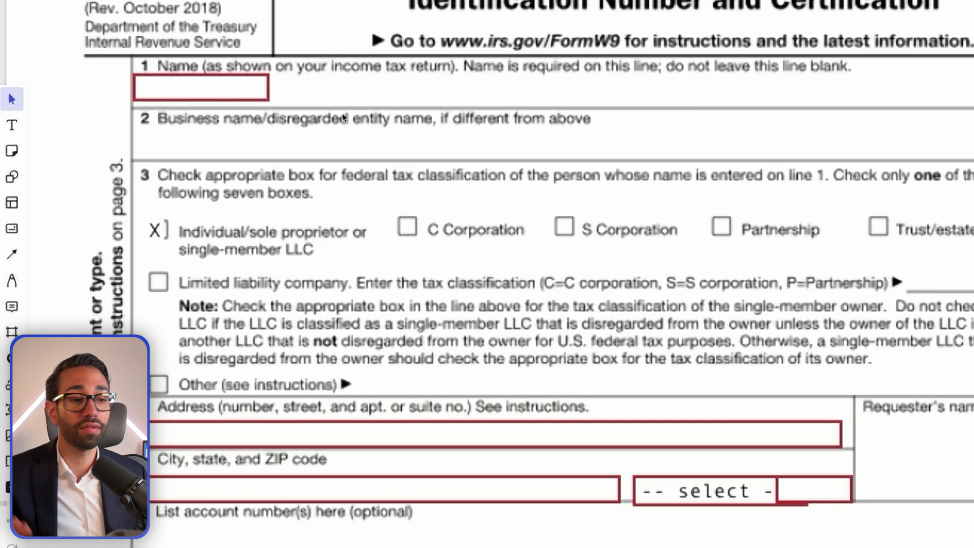
scroll(284, 112, down, 3)
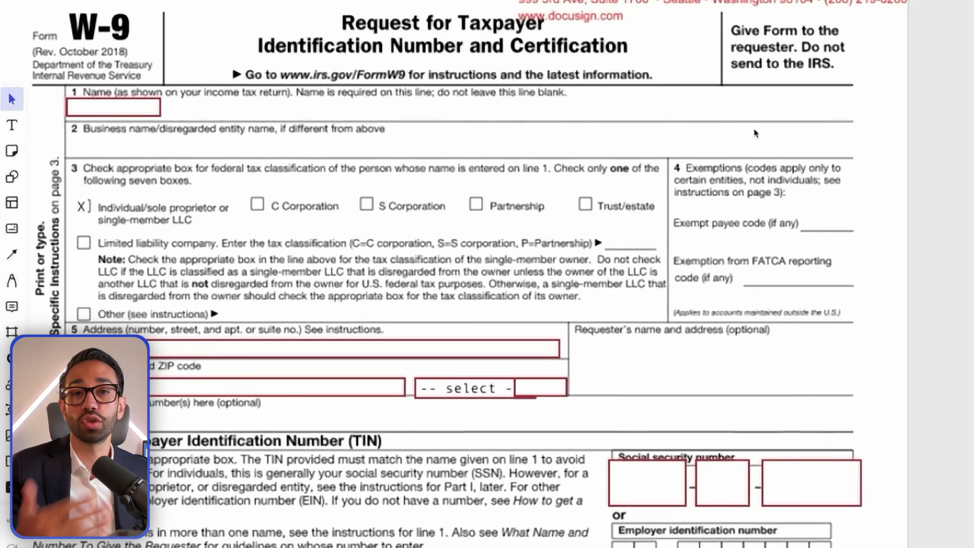
scroll(439, 156, down, 3)
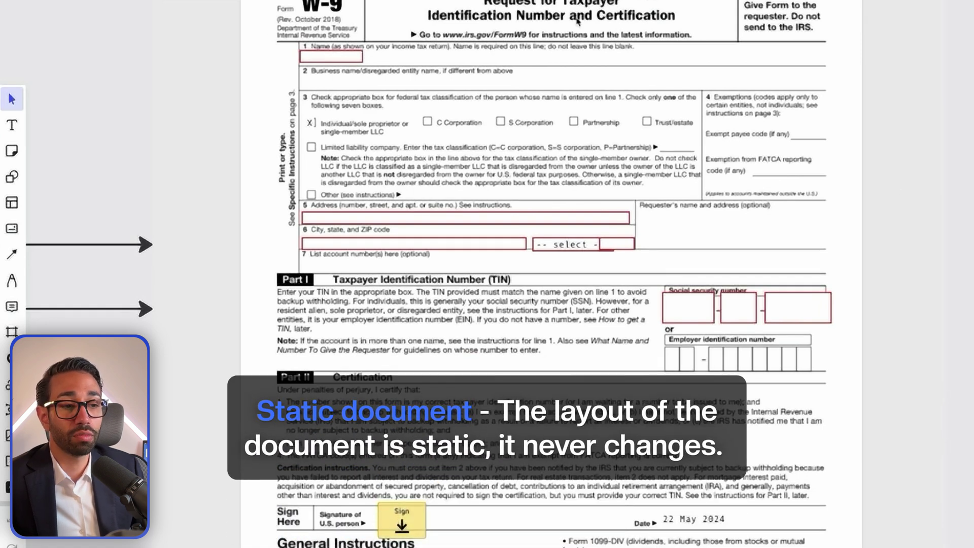
scroll(345, 211, down, 5)
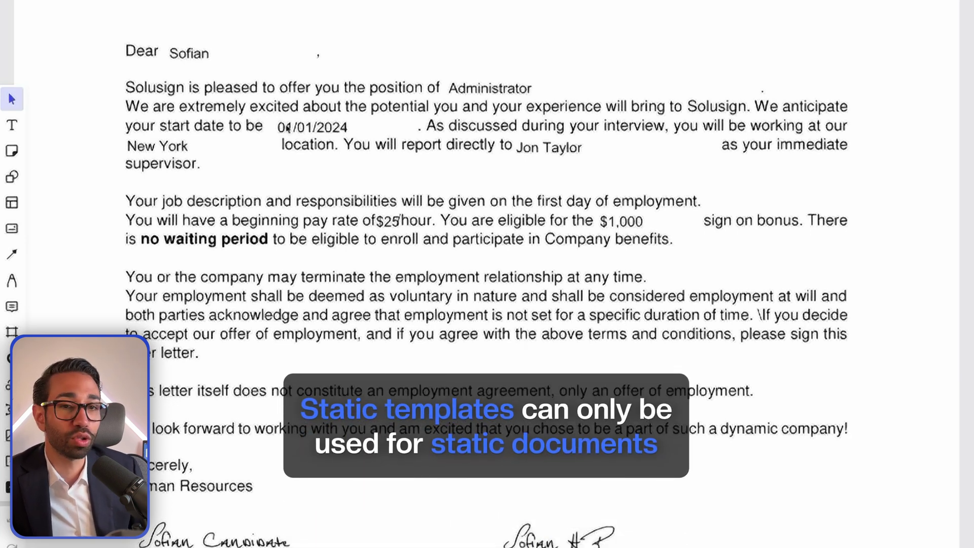
- Zoom out to view the whole signed Solusign employment offer letter
scroll(288, 128, down, 3)
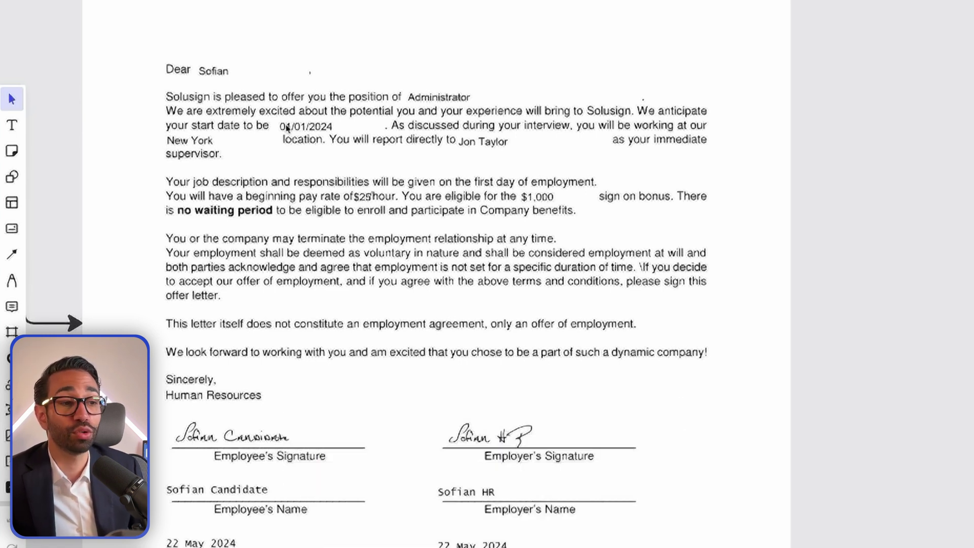
scroll(287, 127, down, 3)
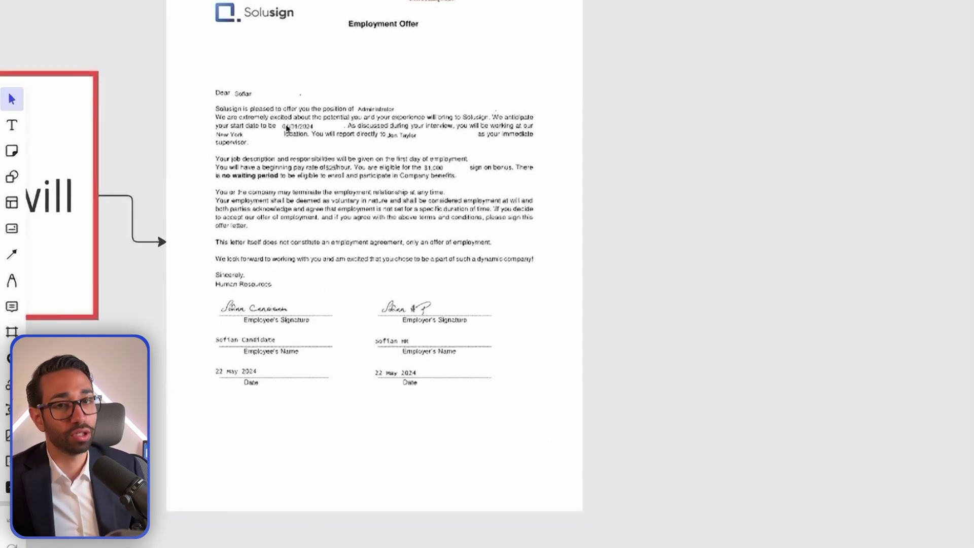
scroll(287, 128, down, 5)
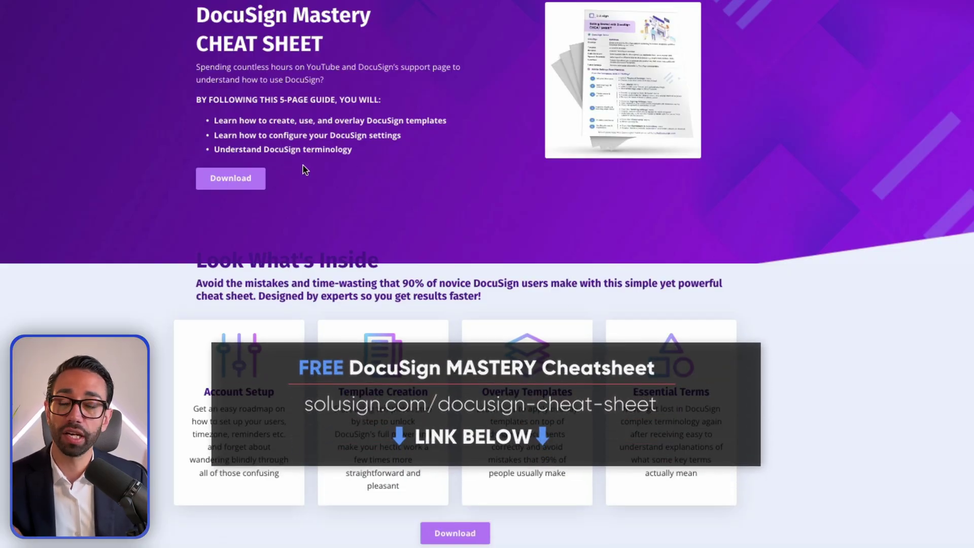
- Request the free DocuSign Mastery cheat sheet download on the Solusign page
click(229, 186)
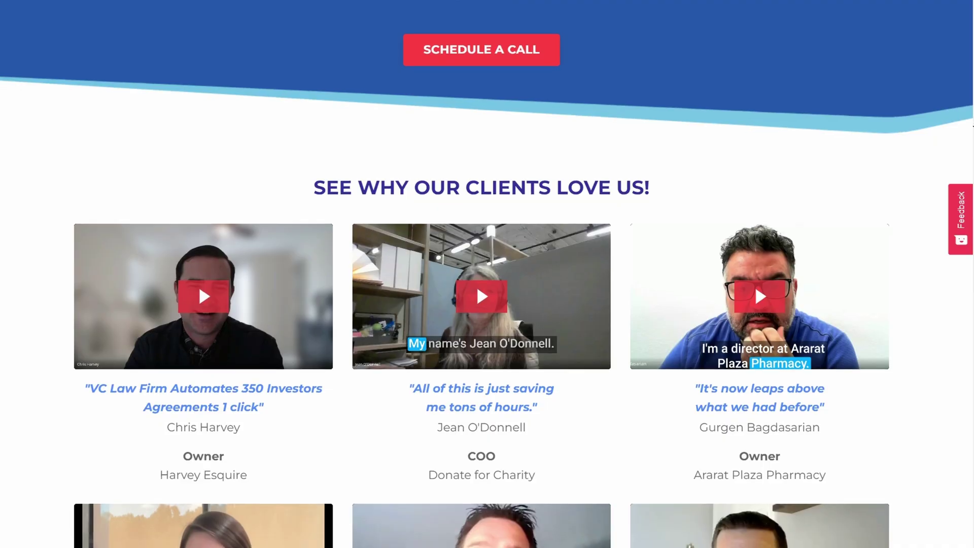
scroll(487, 274, down, 5)
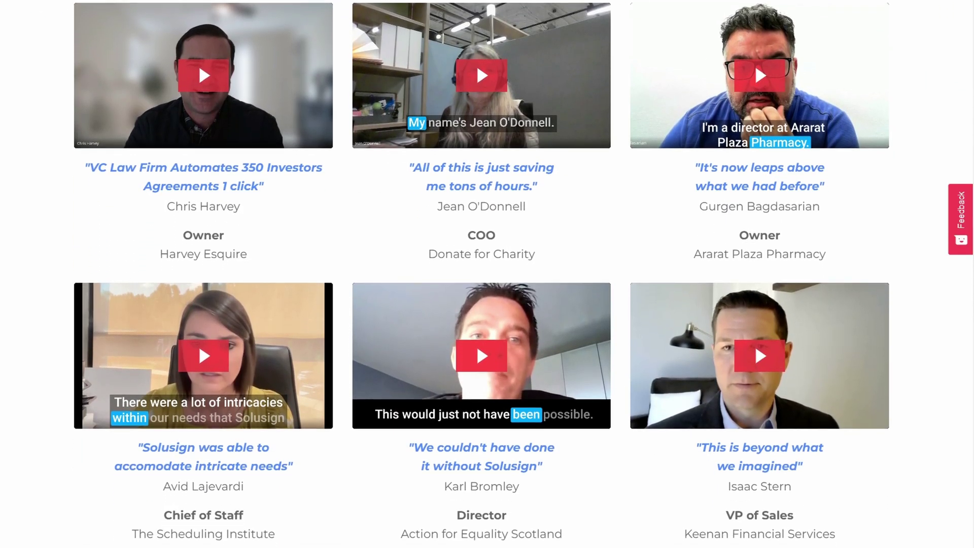
scroll(487, 274, down, 5)
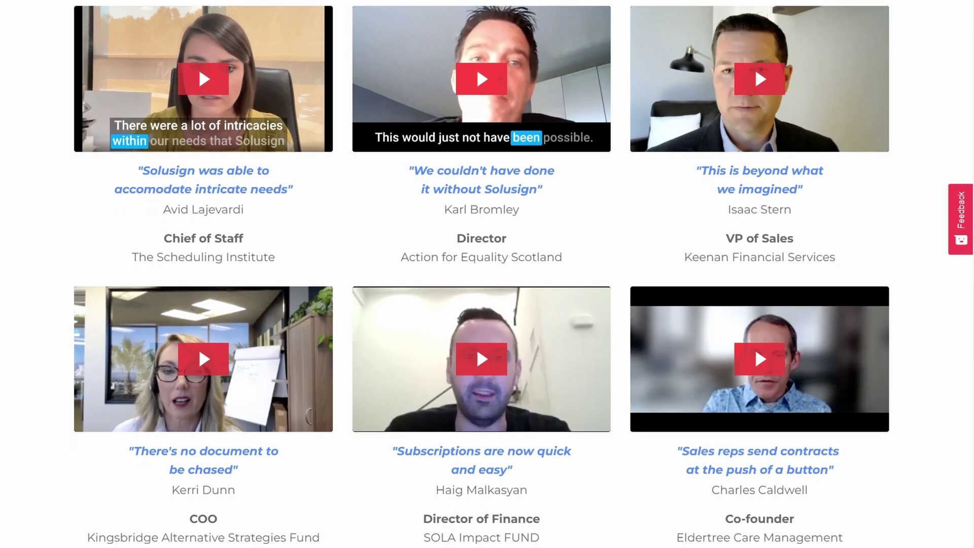
scroll(487, 274, down, 5)
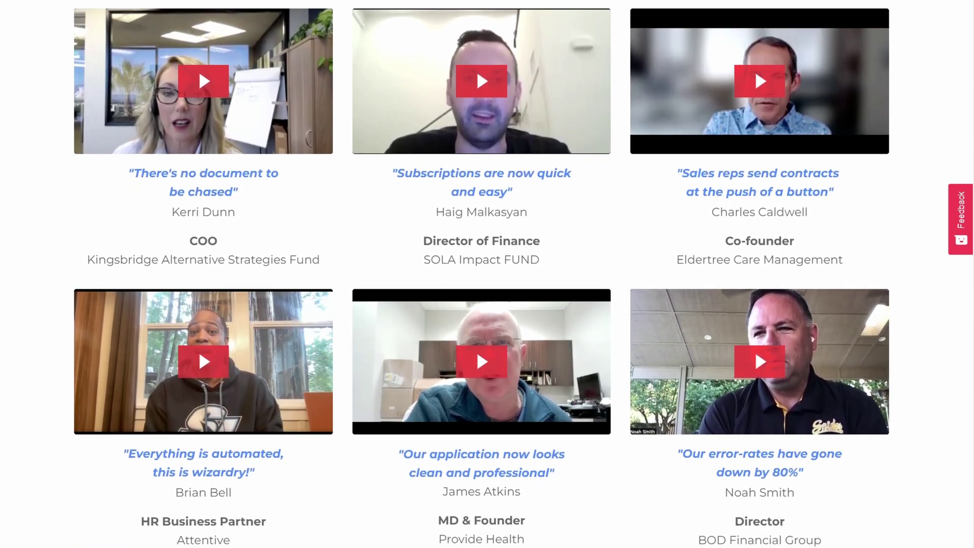
scroll(487, 274, down, 2)
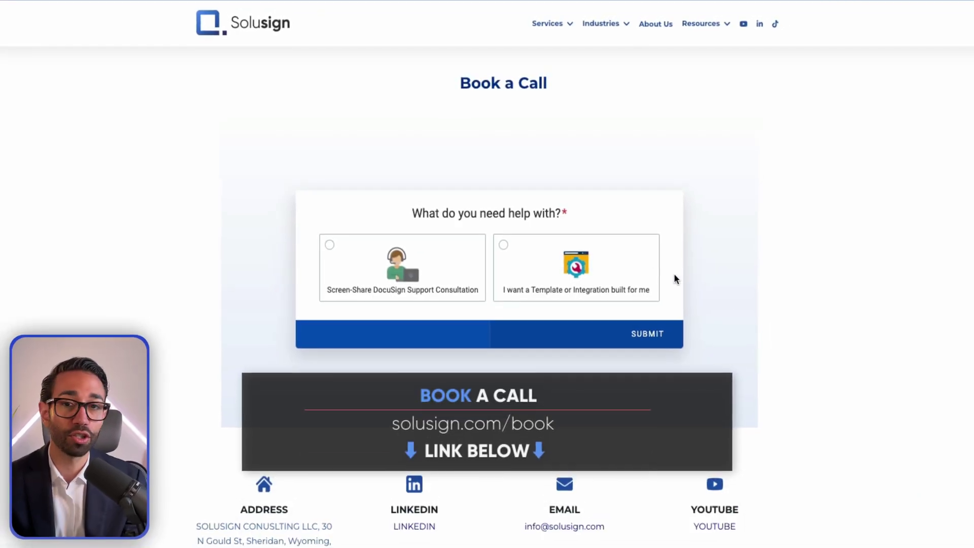
- On Book a Call, choose 'I want a Template or Integration built for me' and DocuSign Integration
click(568, 270)
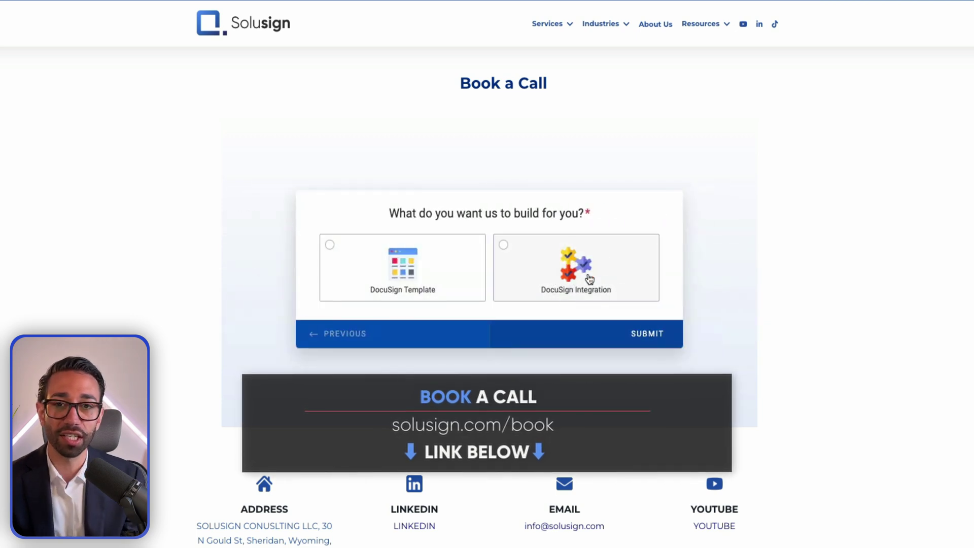
click(588, 278)
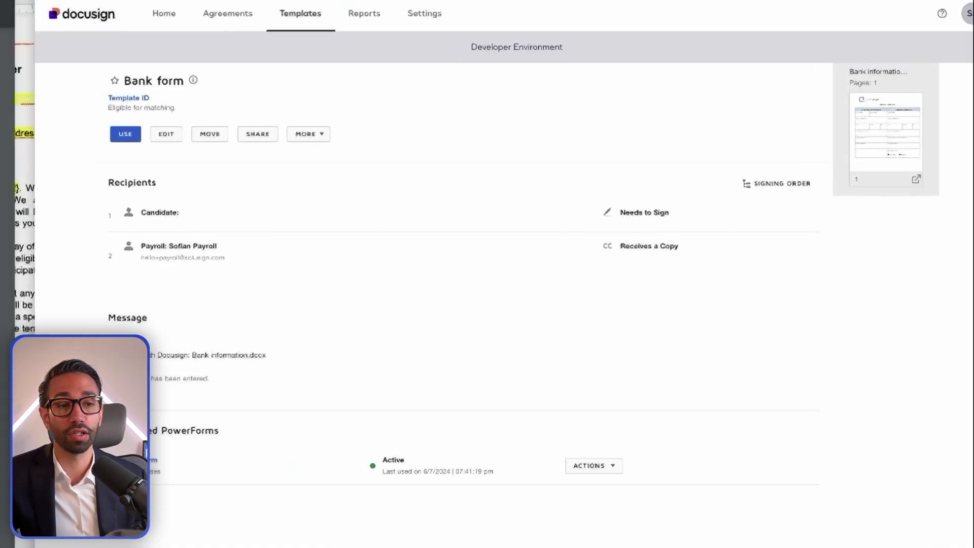
- Go to the DocuSign Templates list and show the Start options for a new template
click(302, 14)
click(124, 90)
- Create a new envelope template named Bank and upload Bank information.docx as its document
mouse_move(127, 114)
click(262, 118)
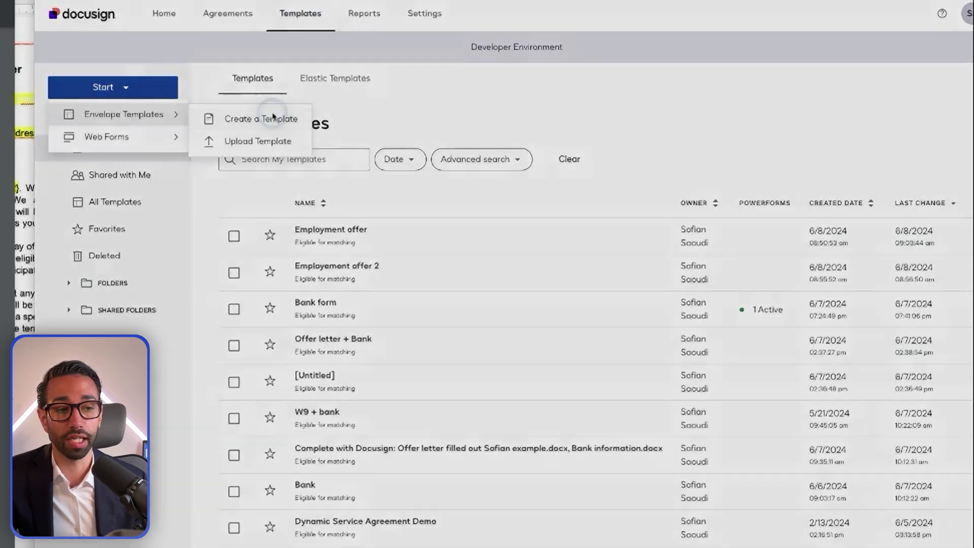
click(246, 83)
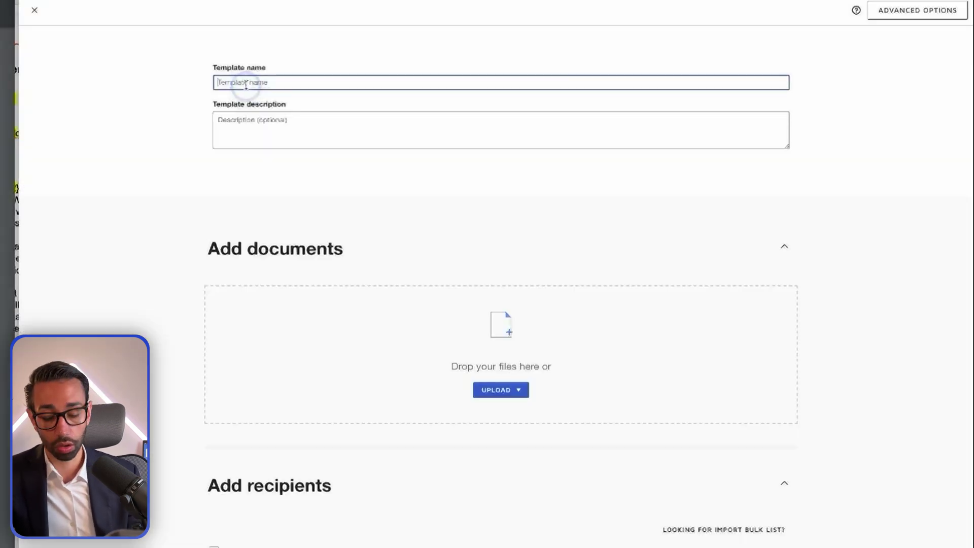
text(Bank form)
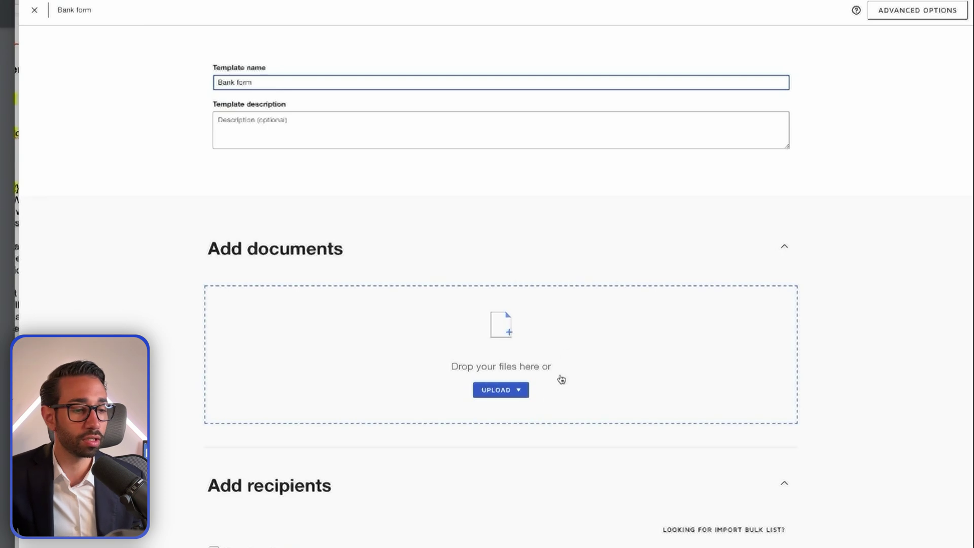
click(518, 390)
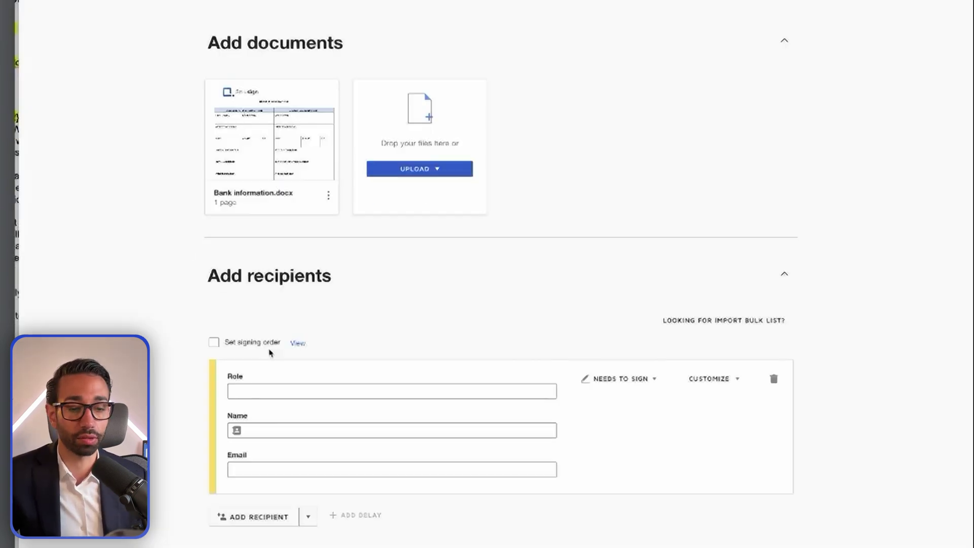
scroll(290, 305, down, 2)
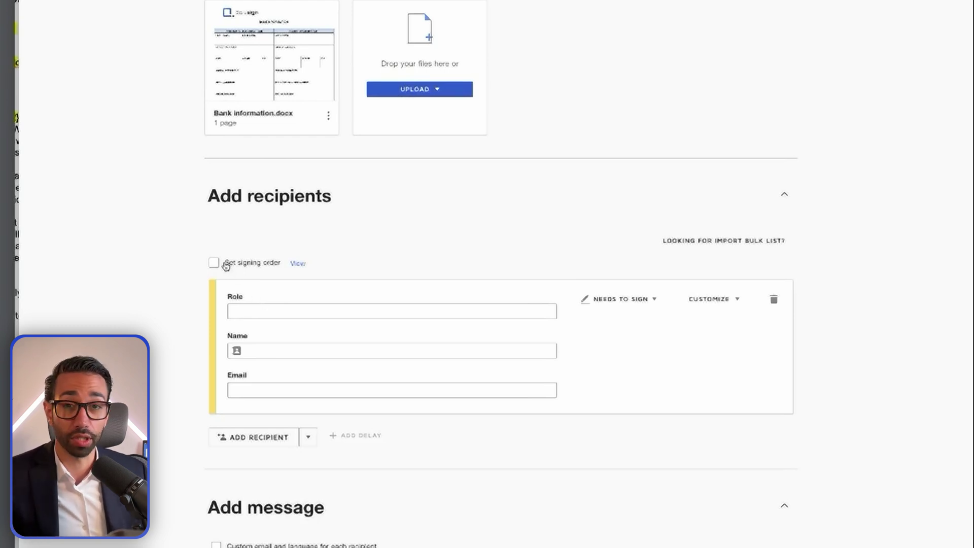
- Give the first recipient the role Candidate and turn on Set signing order
click(280, 309)
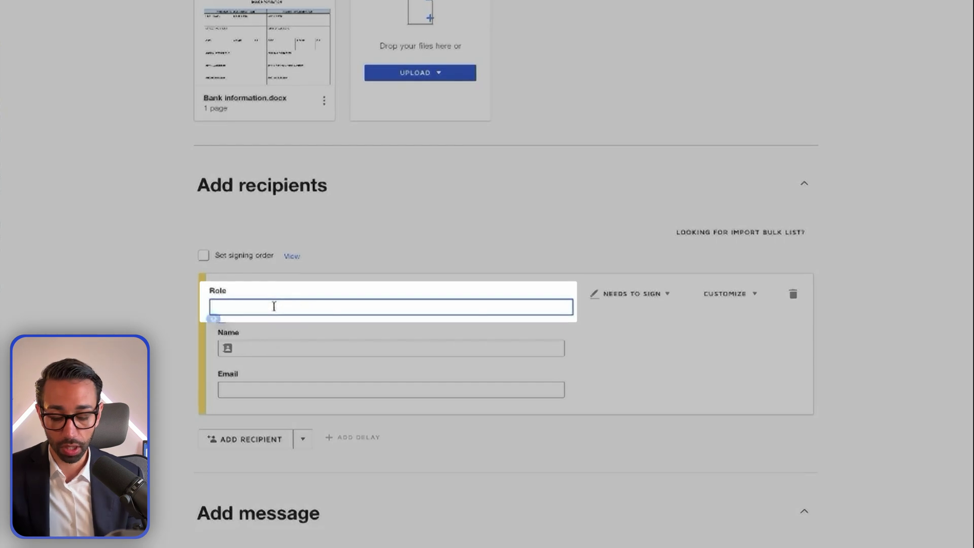
text(Candidate)
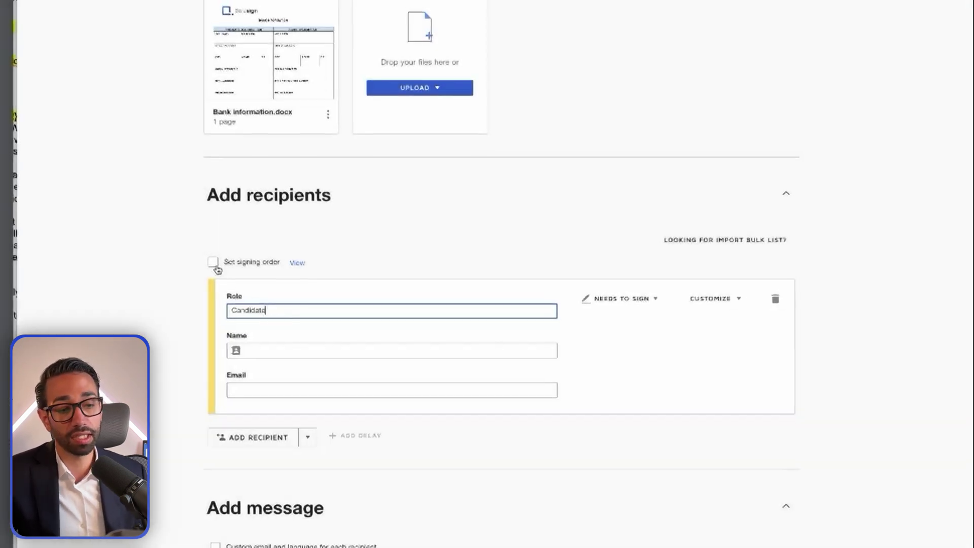
click(203, 255)
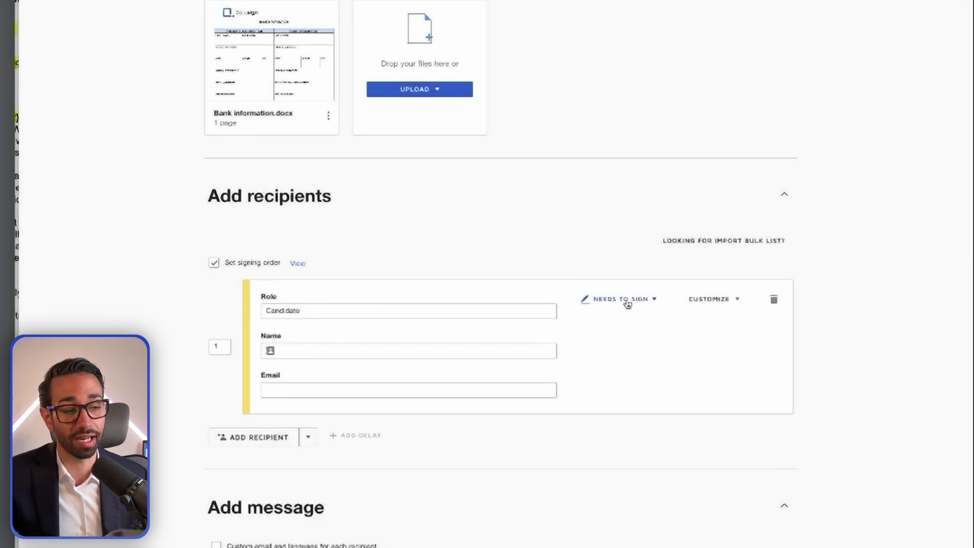
click(627, 303)
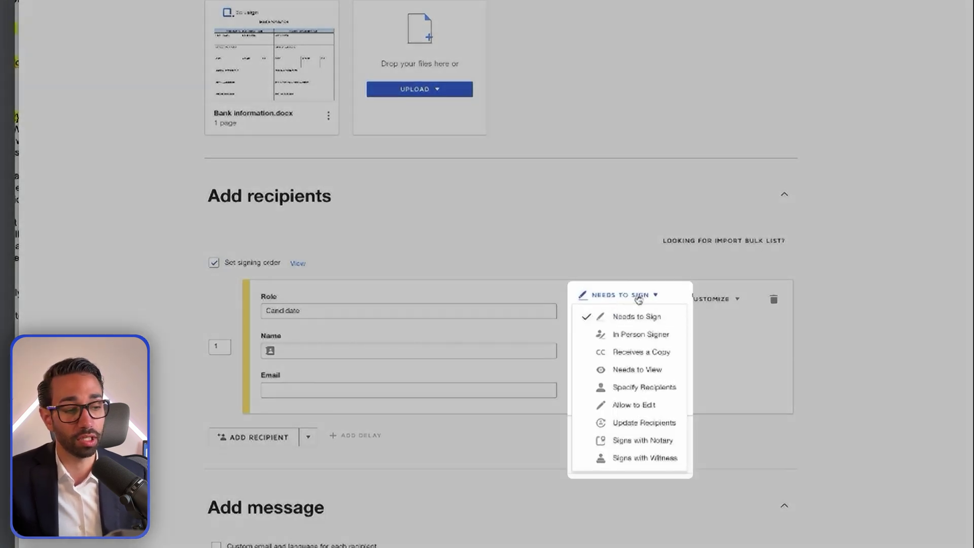
scroll(411, 295, down, 2)
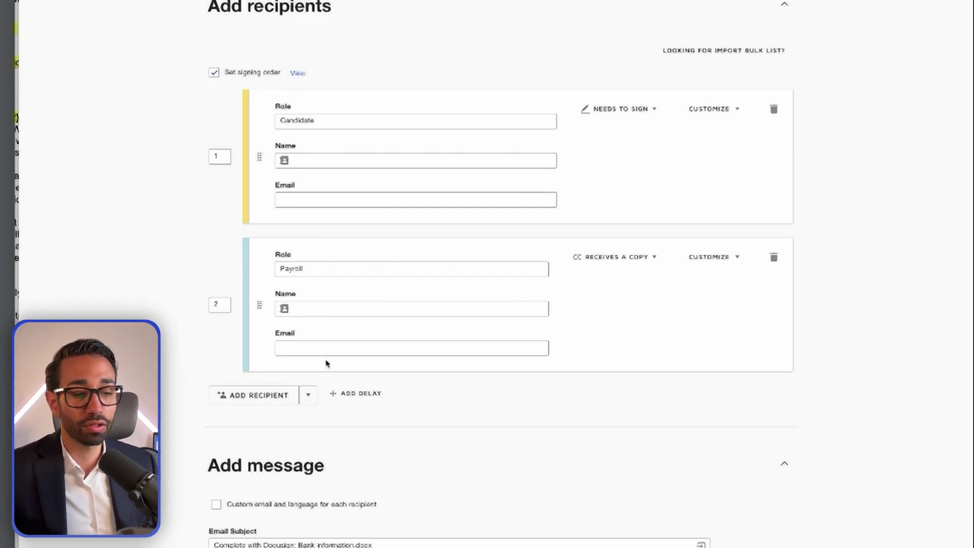
- Enter the Payroll copy recipient's full name, moving on to their email
click(316, 308)
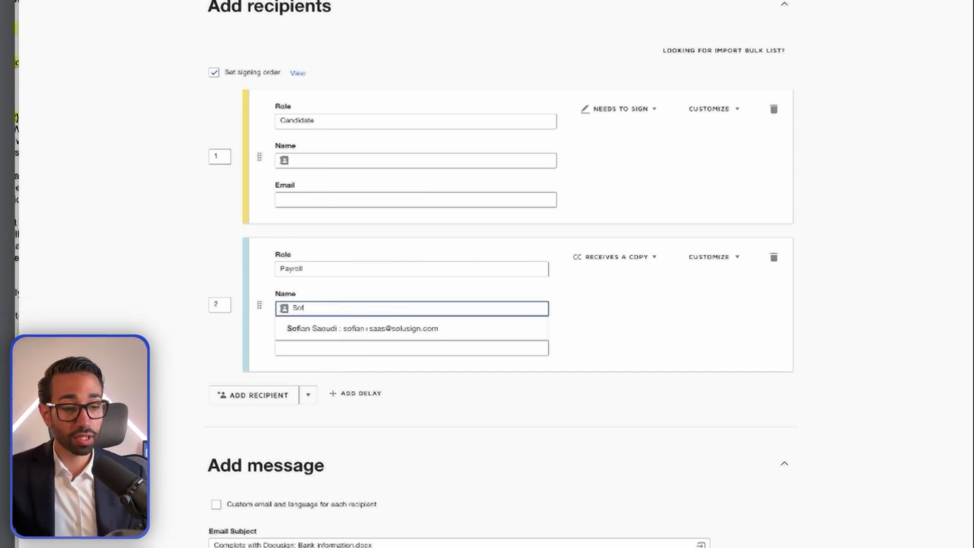
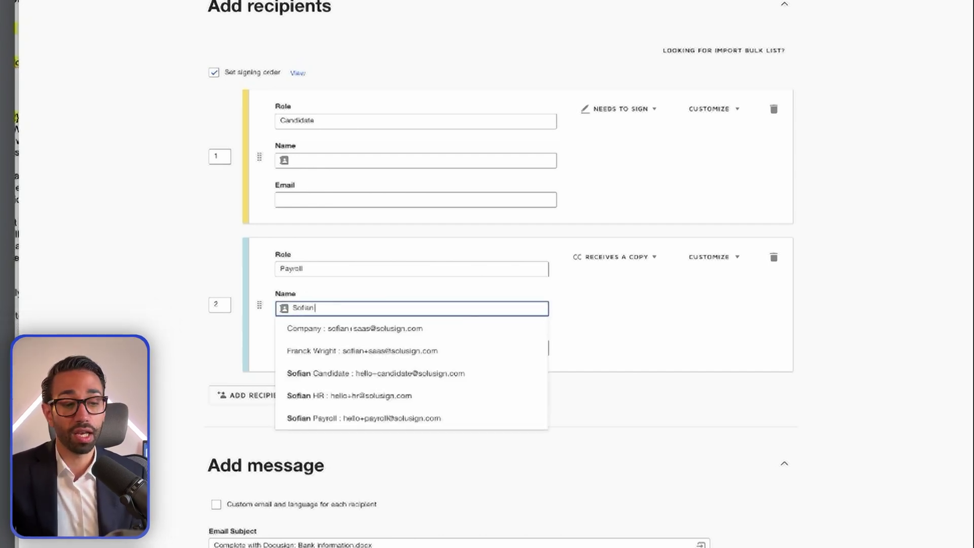
key(Tab)
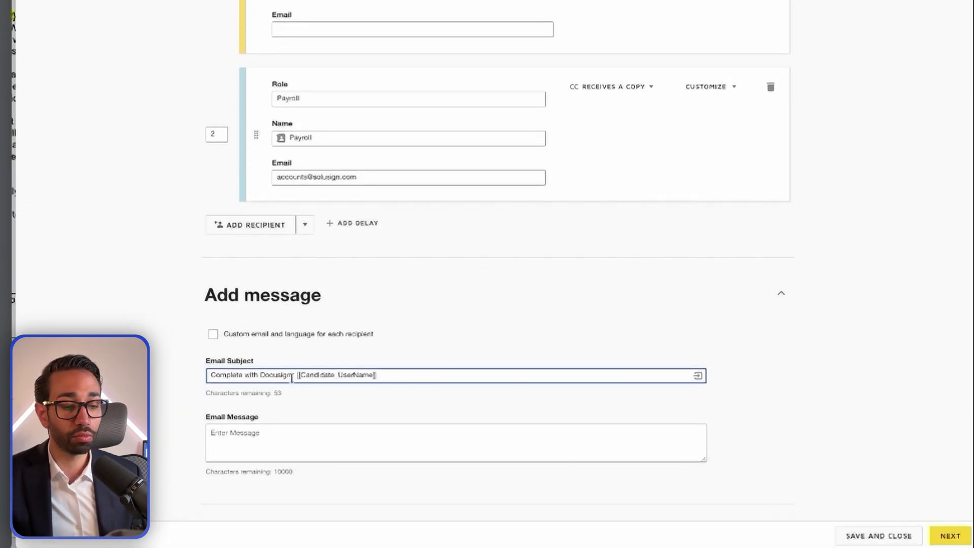
- Fix the email subject before the candidate placeholder and paste the welcome line into the message
click(294, 375)
key(BackSpace)
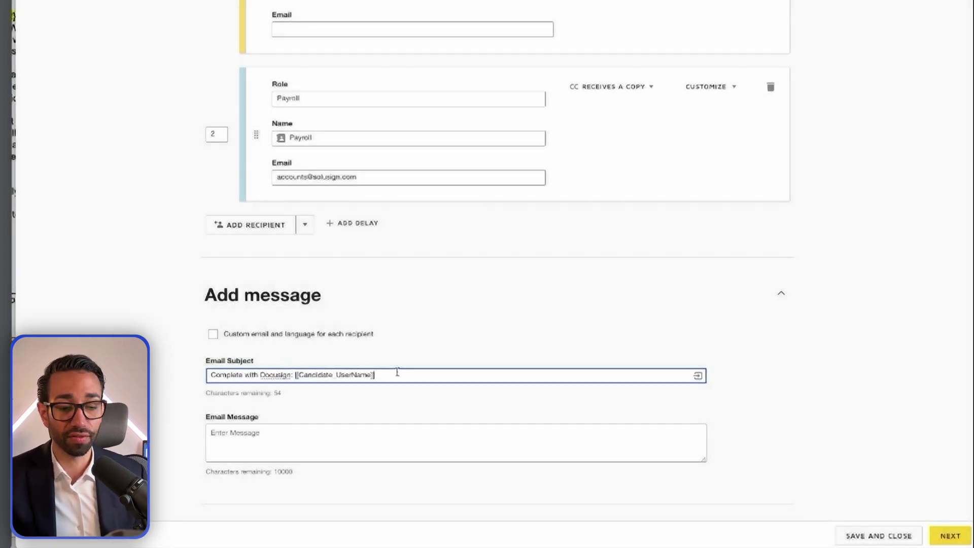
click(407, 415)
click(355, 426)
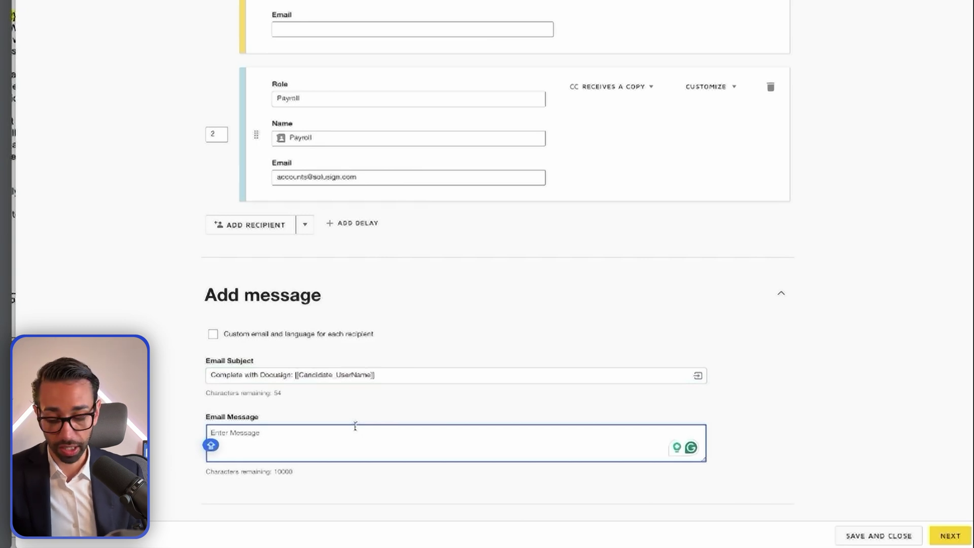
text(We're looking forward to working with you!)
scroll(848, 280, up, 4)
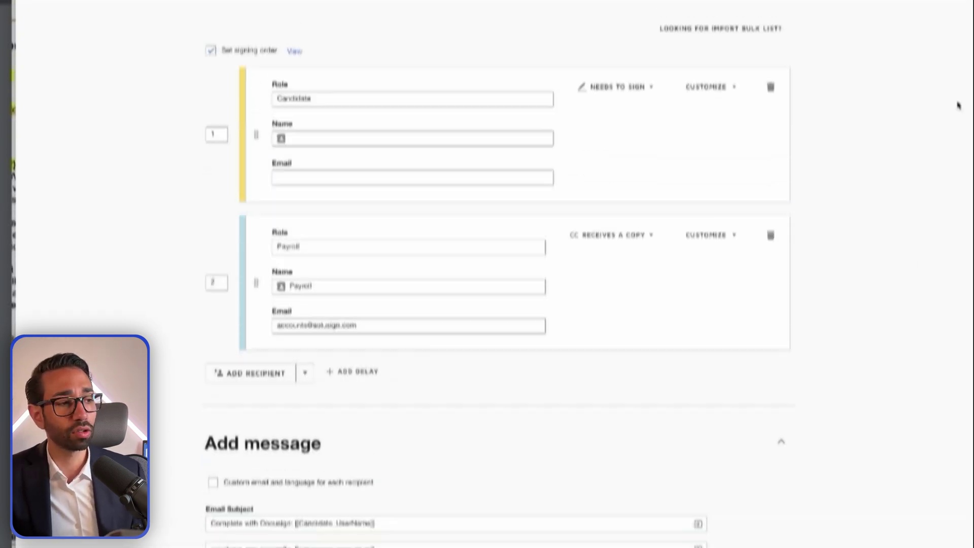
- Turn on automatic reminders, first after 5 days and repeating every 2 days
click(897, 18)
click(219, 250)
scroll(310, 256, down, 1)
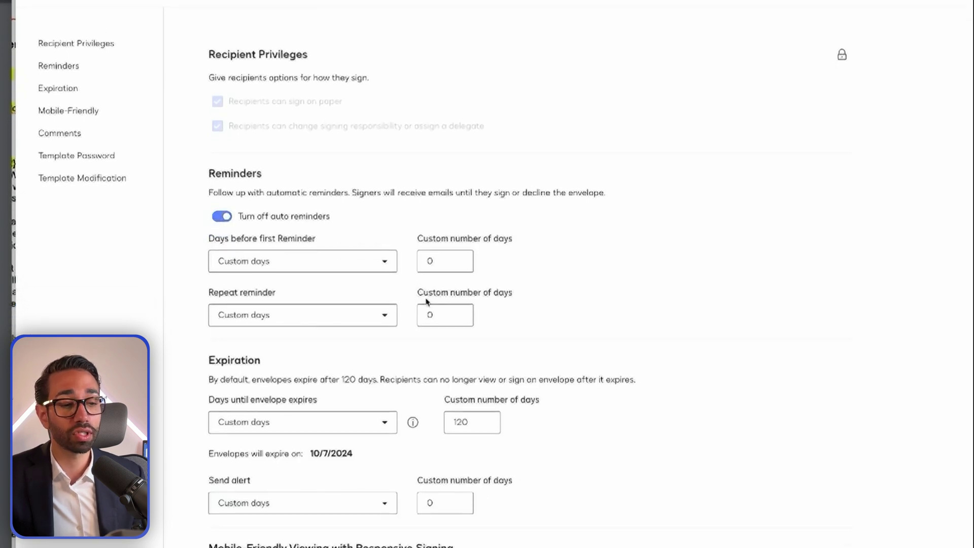
double_click(429, 288)
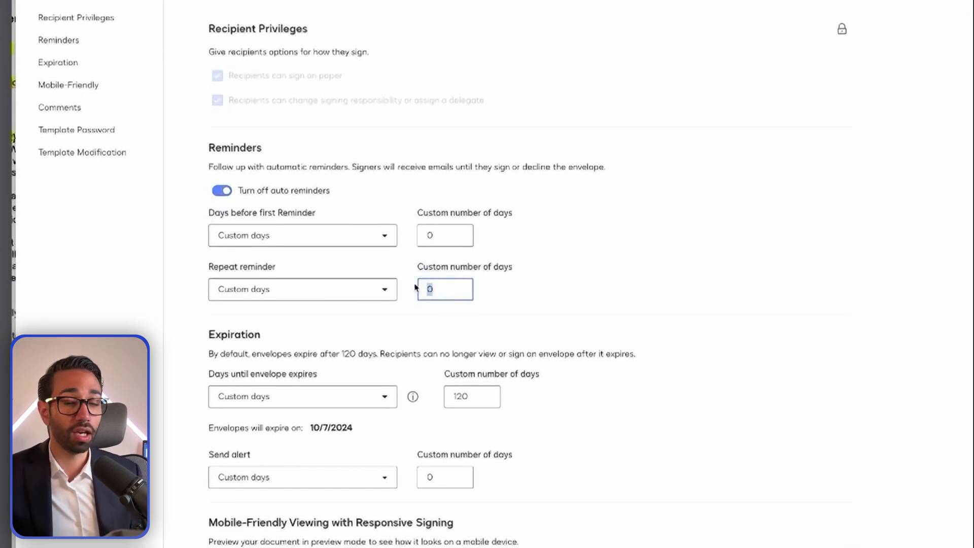
double_click(455, 237)
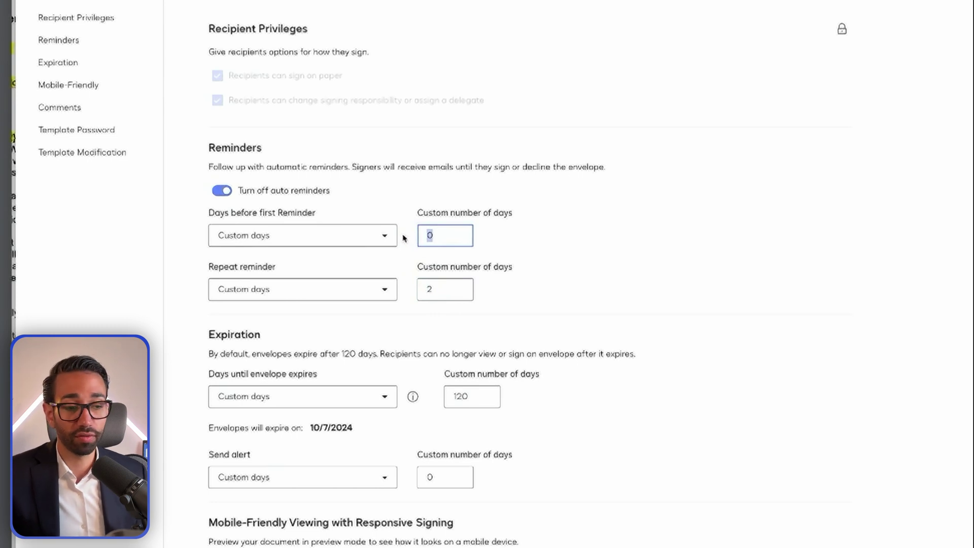
click(556, 237)
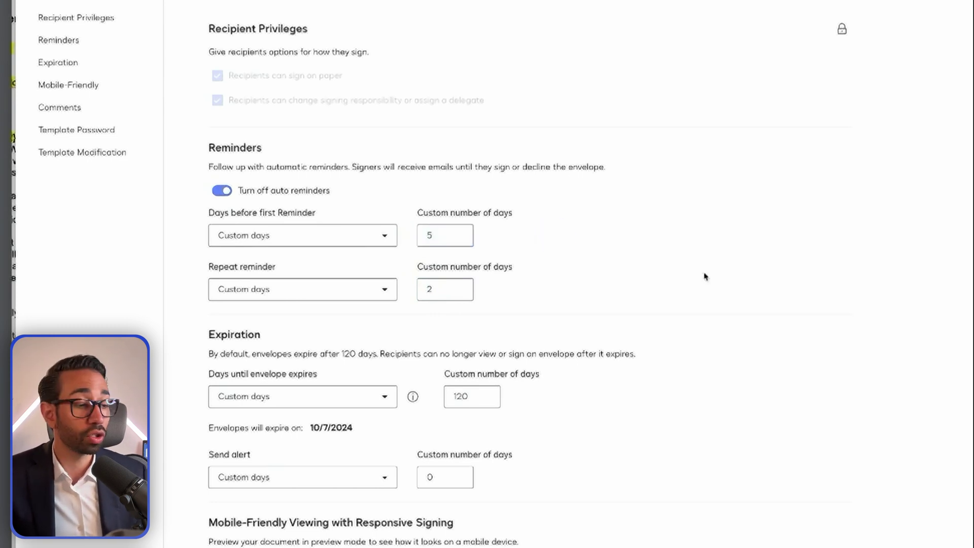
click(452, 234)
click(574, 235)
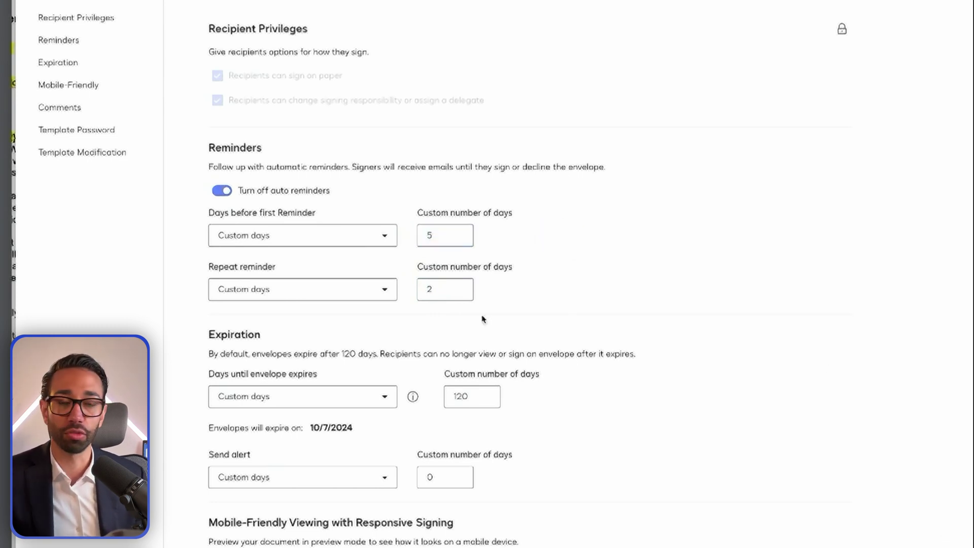
- Save the reminder settings and continue to the field-placement editor
scroll(857, 540, down, 1)
scroll(857, 540, down, 3)
click(936, 541)
click(952, 540)
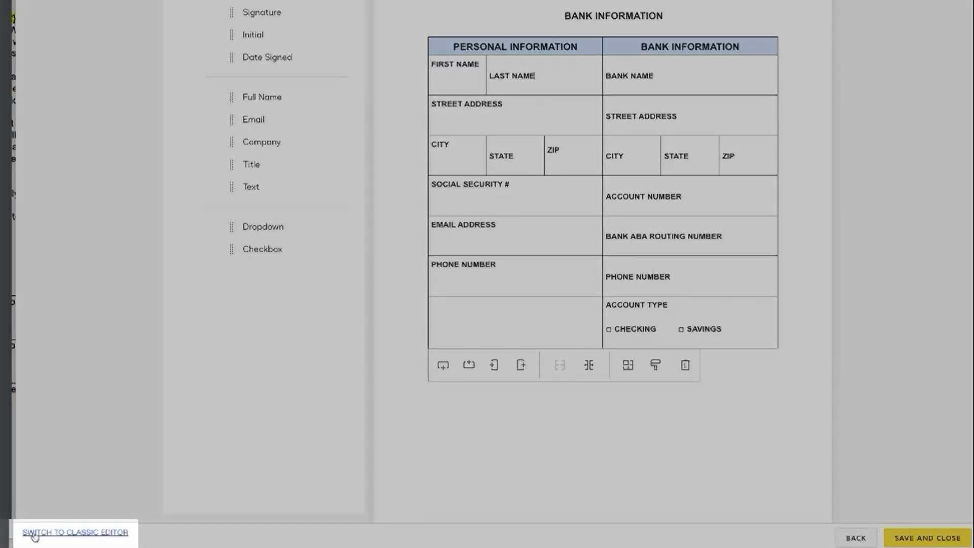
- Switch the Bank form to the Classic Editor and confirm Candidate is the recipient
click(71, 533)
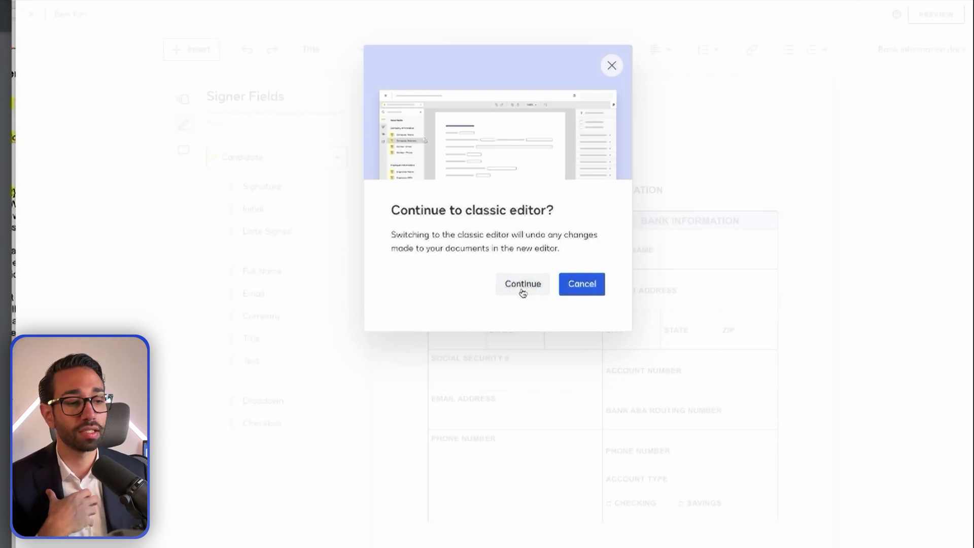
click(523, 284)
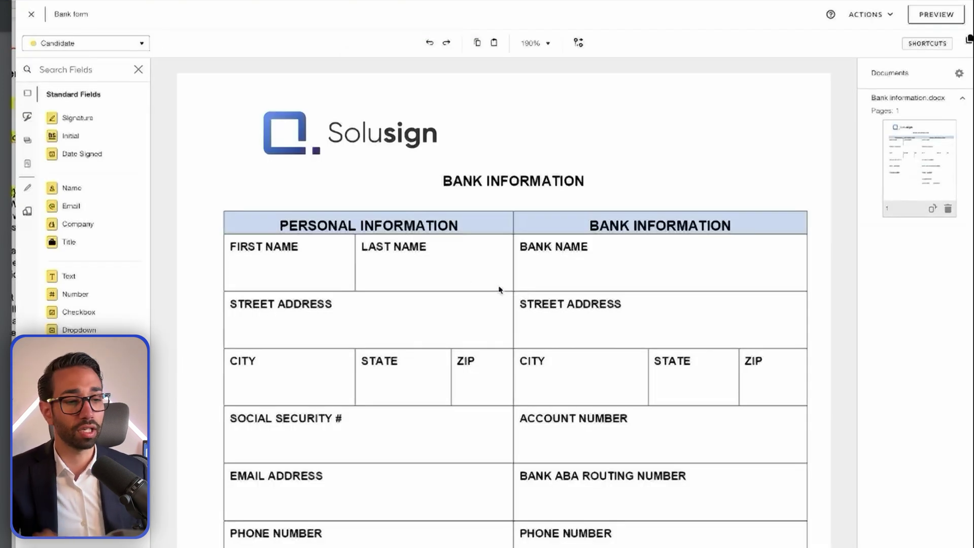
scroll(363, 224, down, 1)
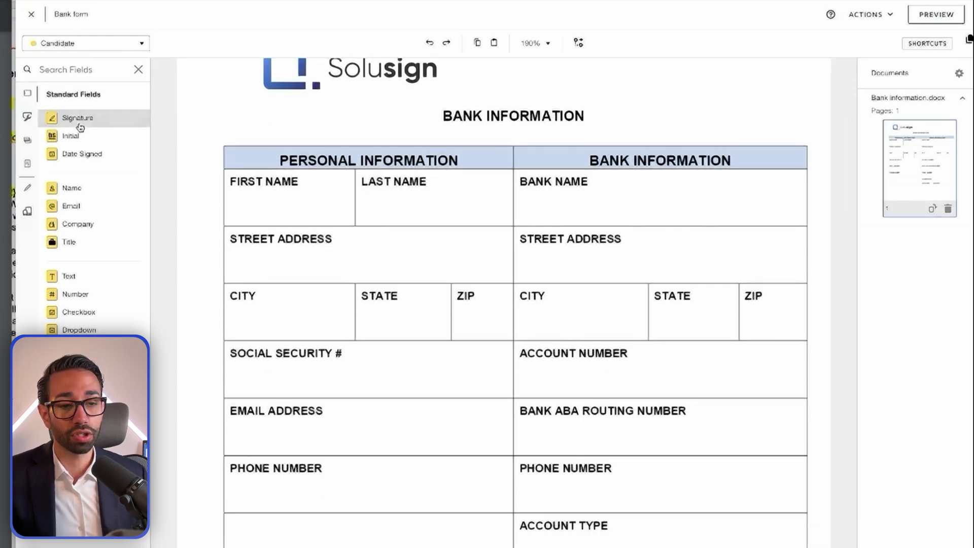
click(71, 191)
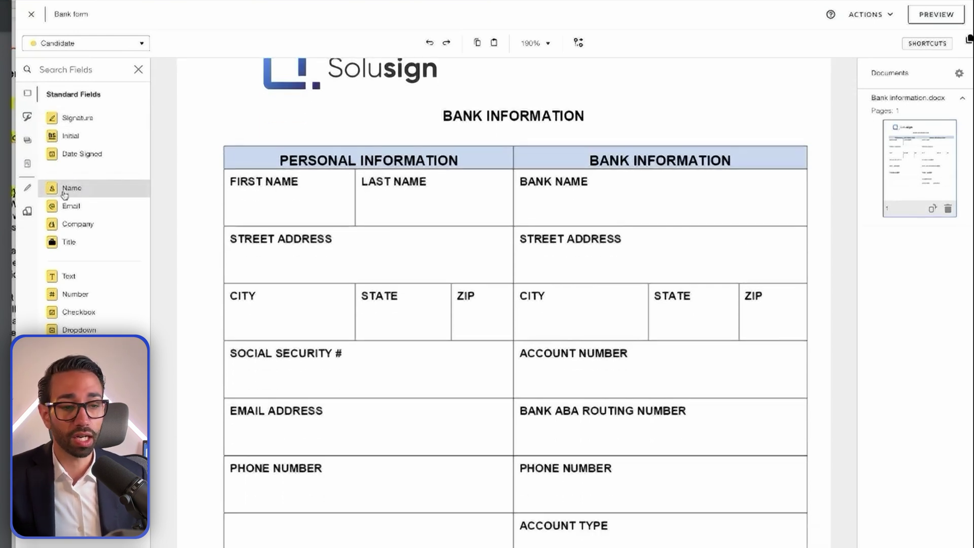
click(84, 43)
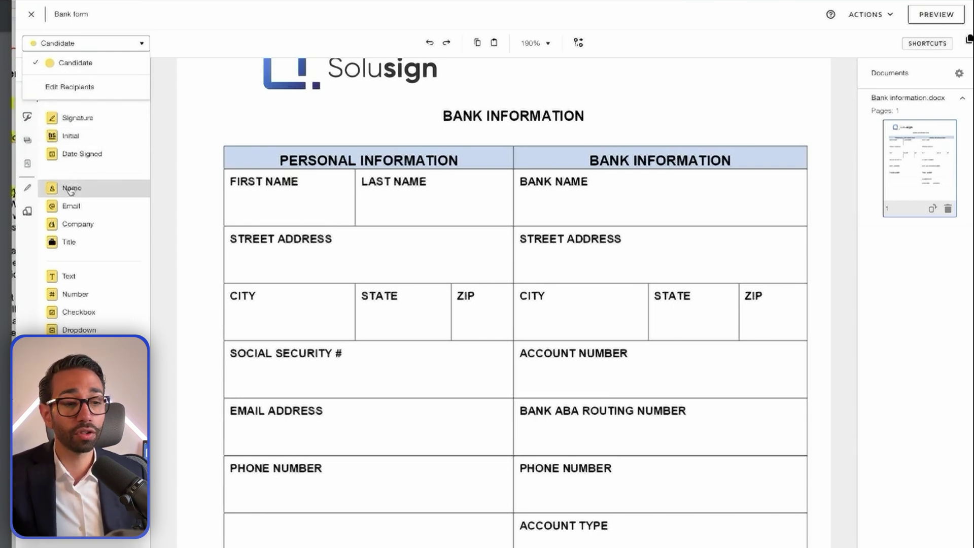
- Place a Name field in the FIRST NAME cell set to First Name
click(156, 177)
drag(156, 177, 230, 199)
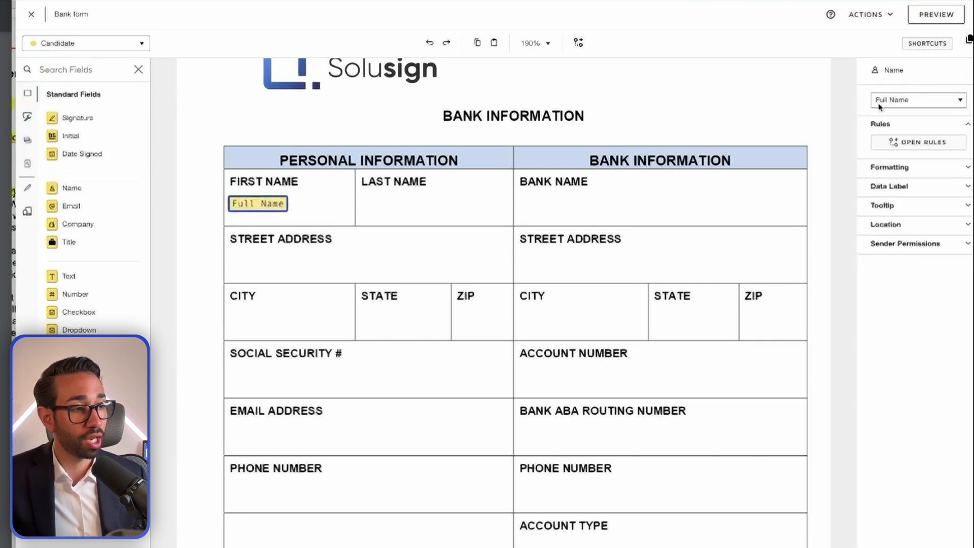
click(895, 100)
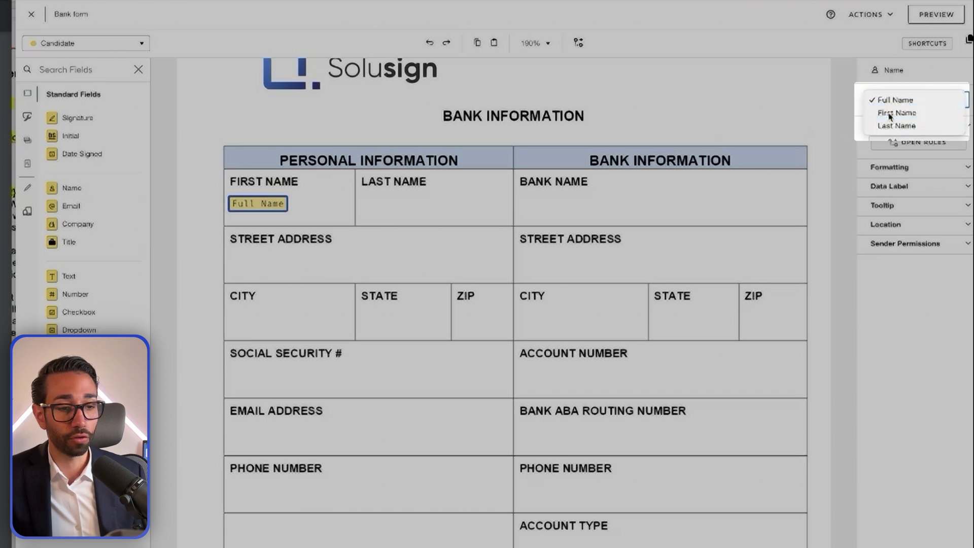
click(892, 114)
click(352, 191)
- Duplicate it into the LAST NAME cell and set the copy to Last Name
click(262, 204)
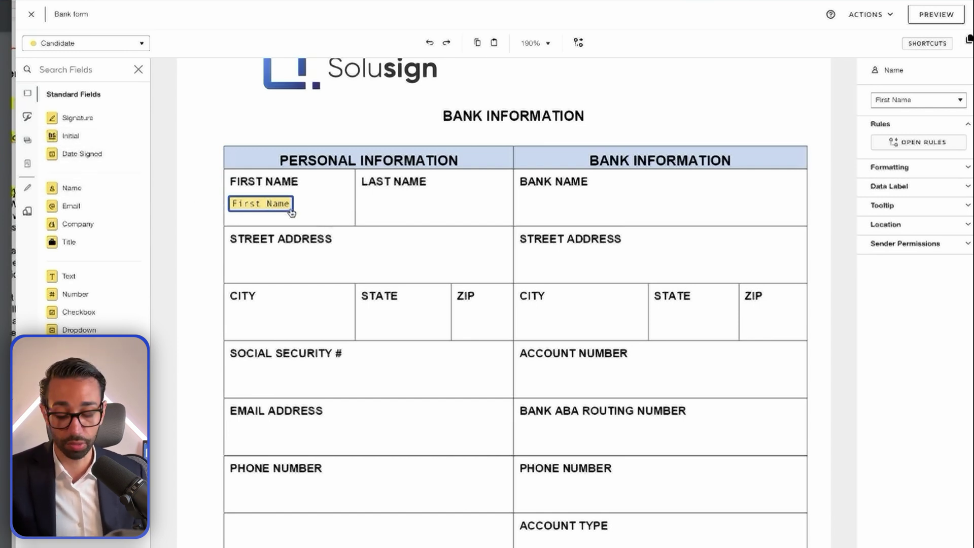
key(ctrl+d)
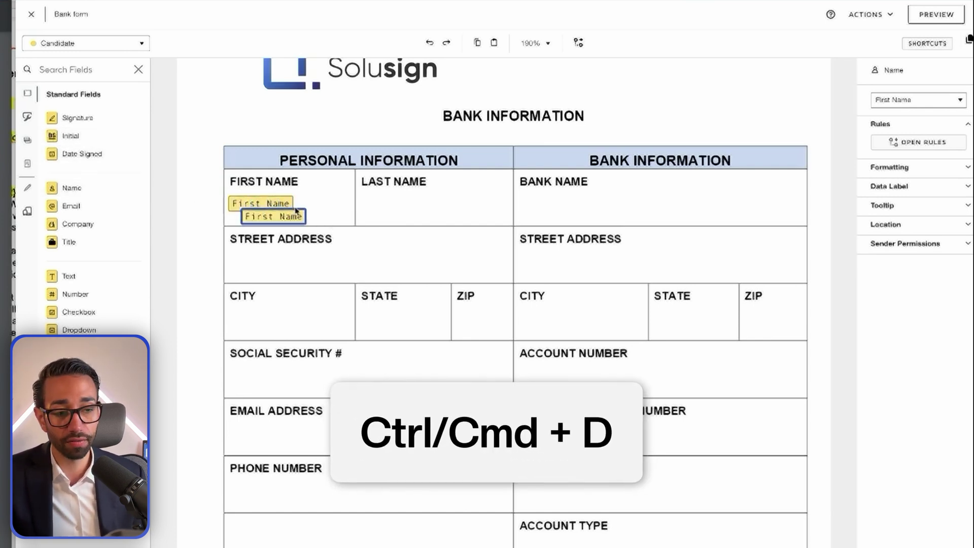
drag(246, 216, 370, 206)
click(907, 101)
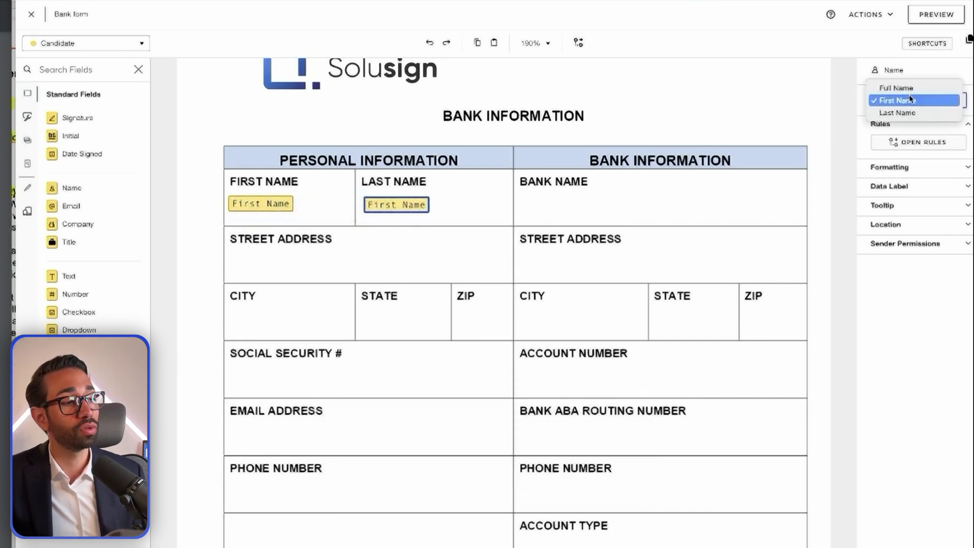
click(908, 113)
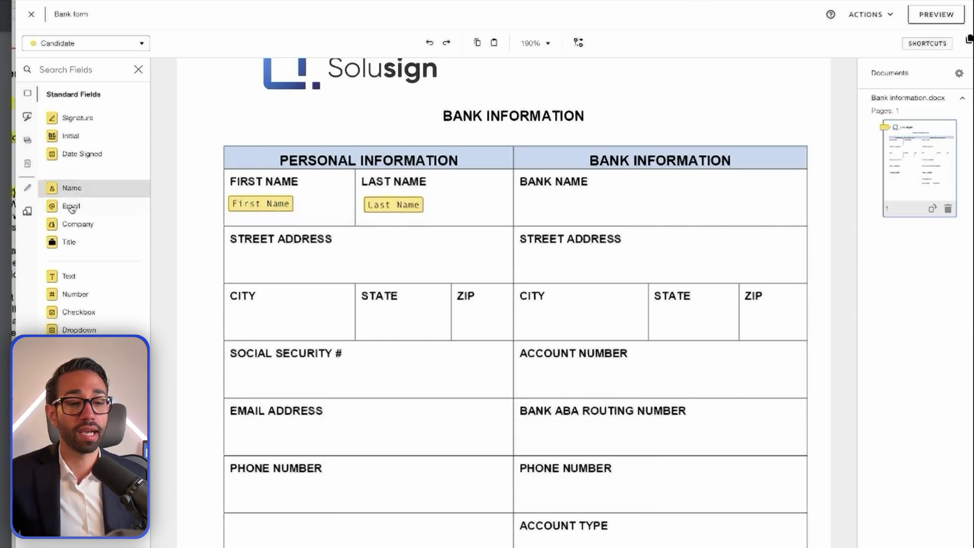
- Place text fields in the STREET ADDRESS, CITY and ZIP cells
drag(68, 276, 508, 272)
key(ctrl+c)
key(ctrl+v)
key(ctrl+v)
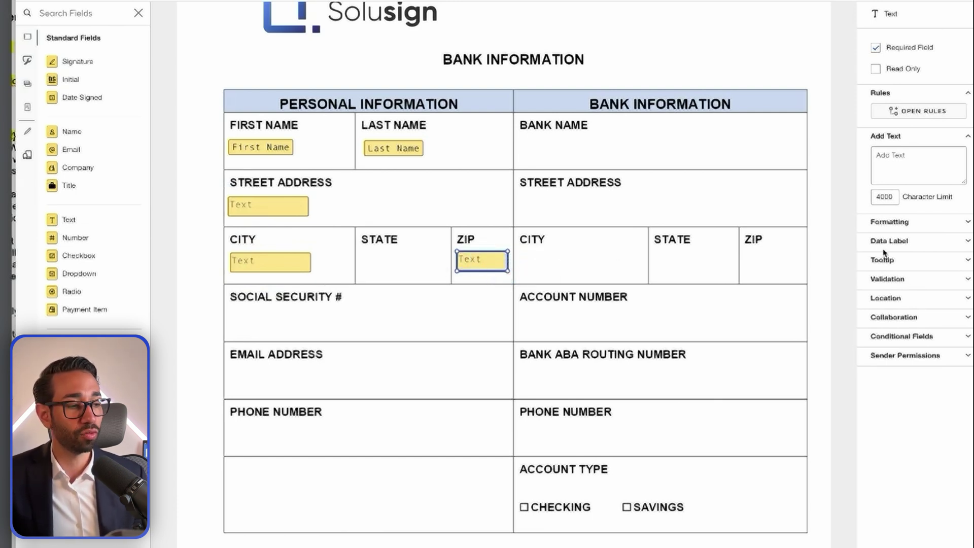
- Set the ZIP field's validation to ZIP, then place a dropdown in the STATE cell
click(894, 279)
click(894, 296)
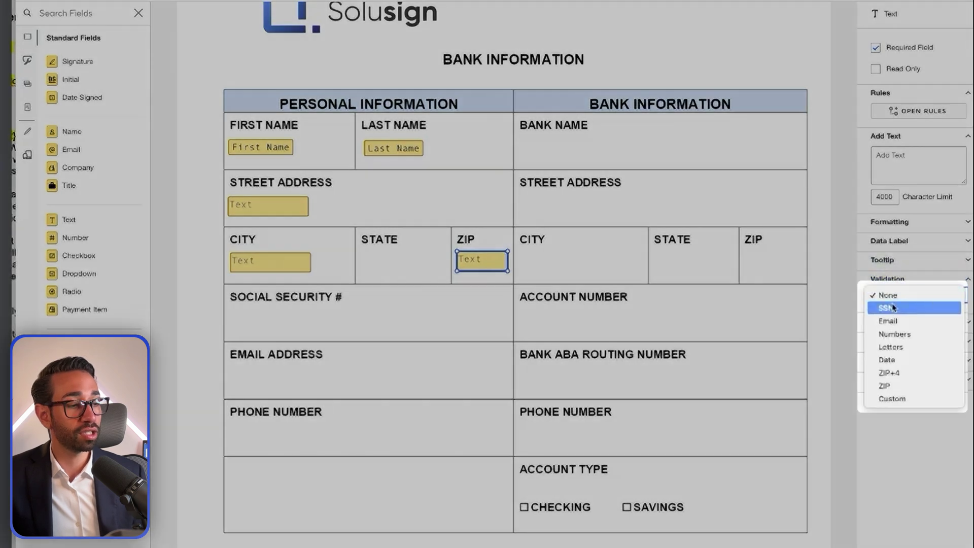
click(894, 385)
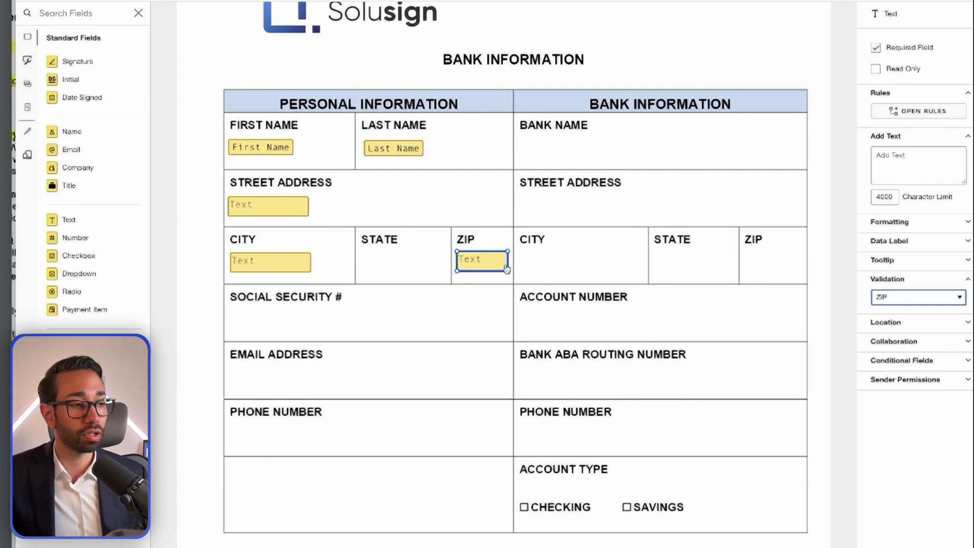
click(390, 268)
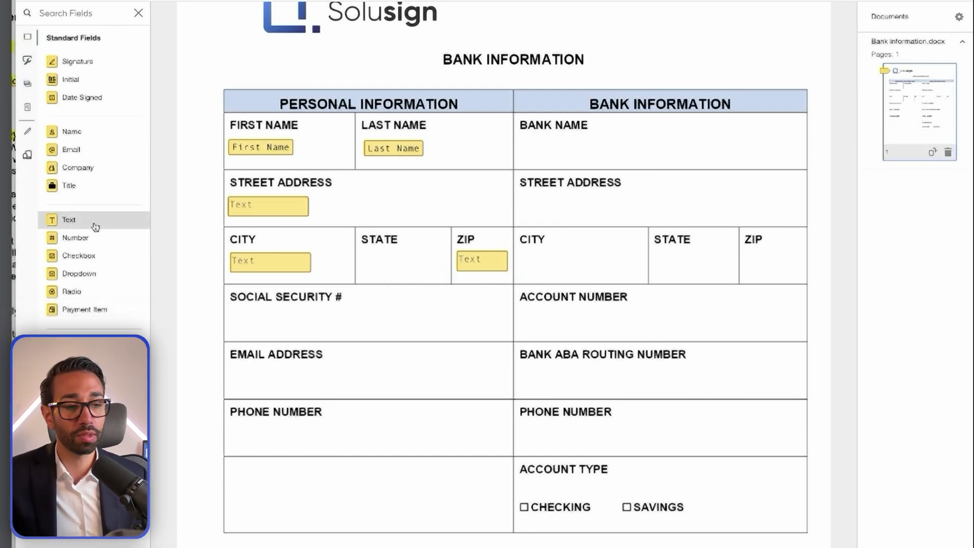
drag(76, 273, 358, 256)
- Give the State dropdown the options CA;NY;WY and check the list
click(360, 259)
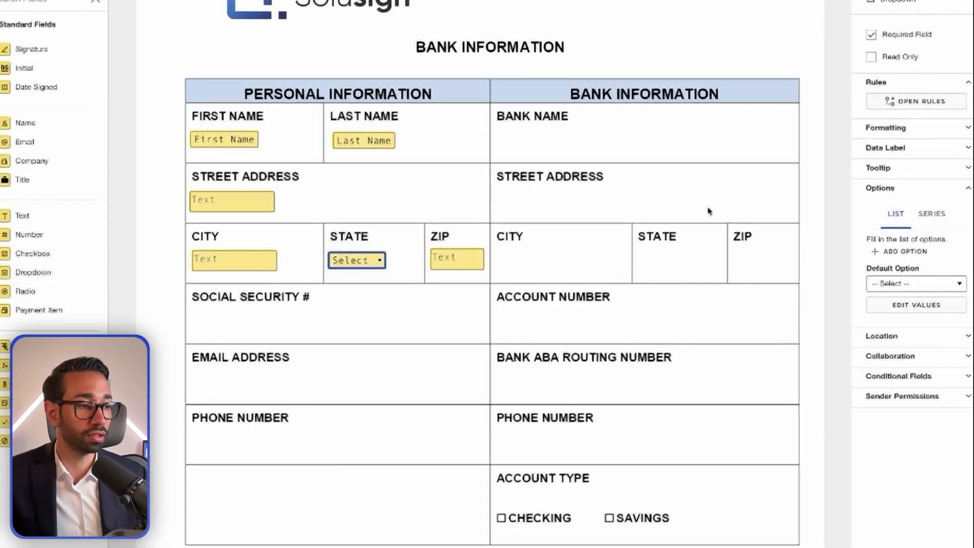
click(931, 214)
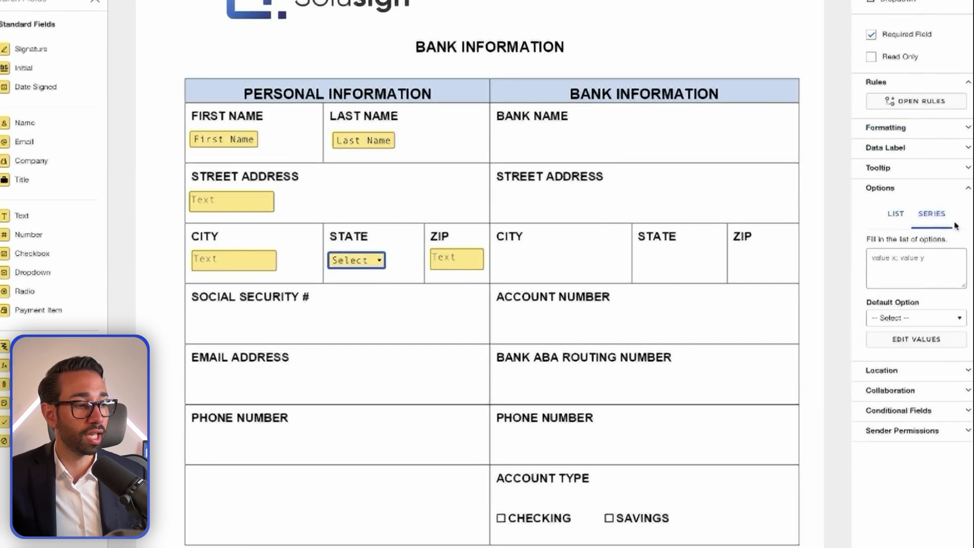
click(892, 263)
text(CA;N)
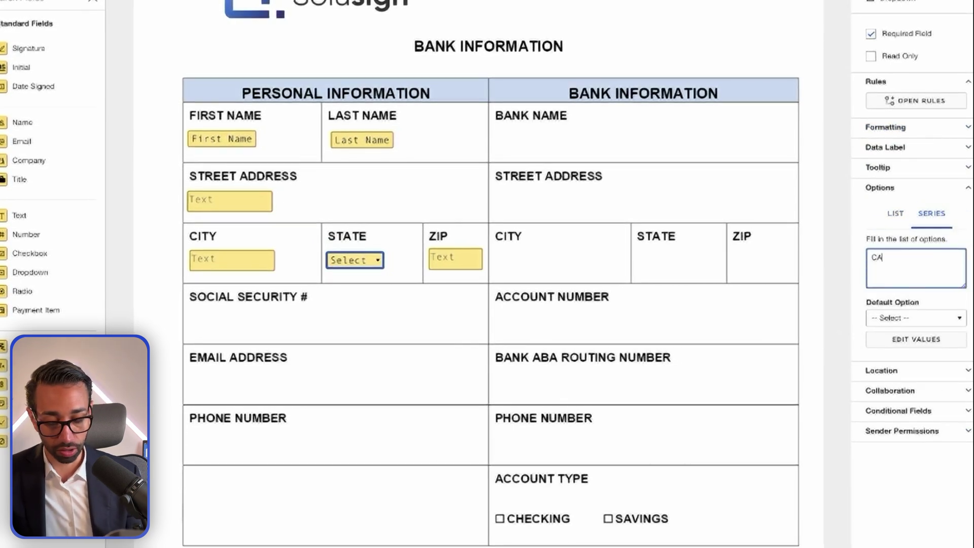
text(Y)
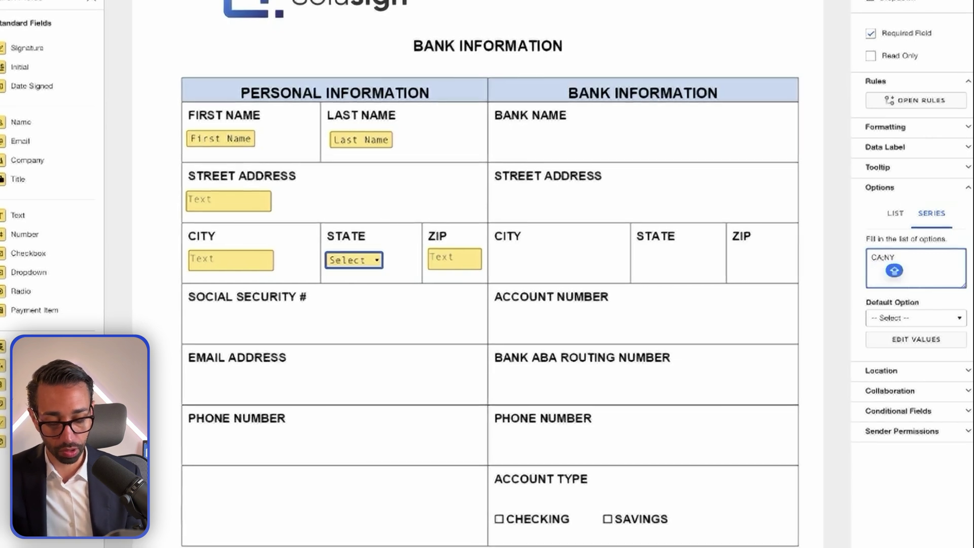
text(;WY)
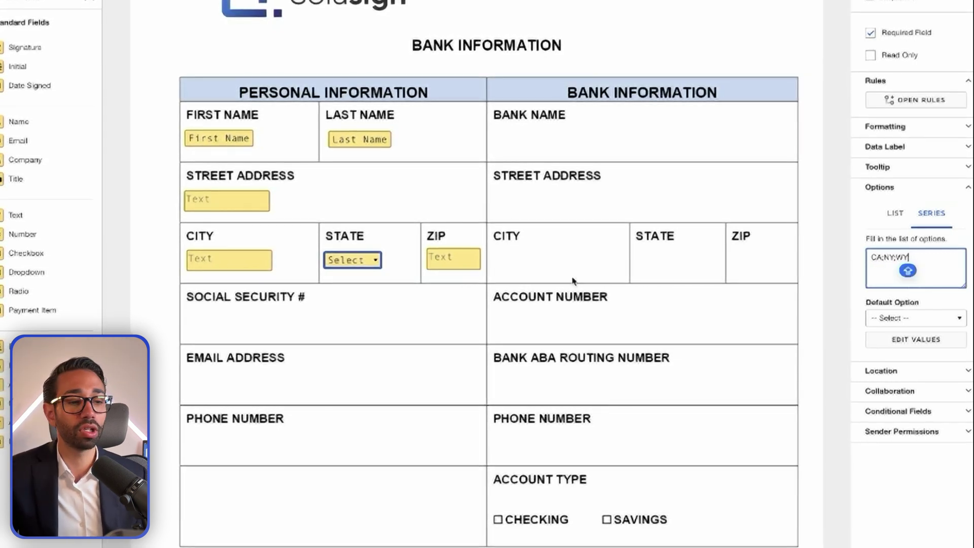
click(570, 276)
click(357, 261)
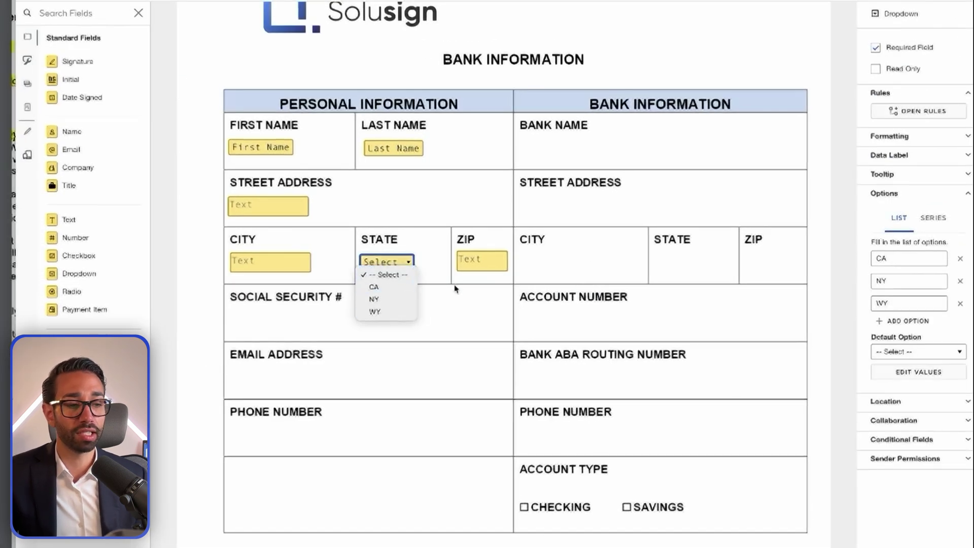
click(439, 273)
- Save the State dropdown as a reusable custom field
click(392, 264)
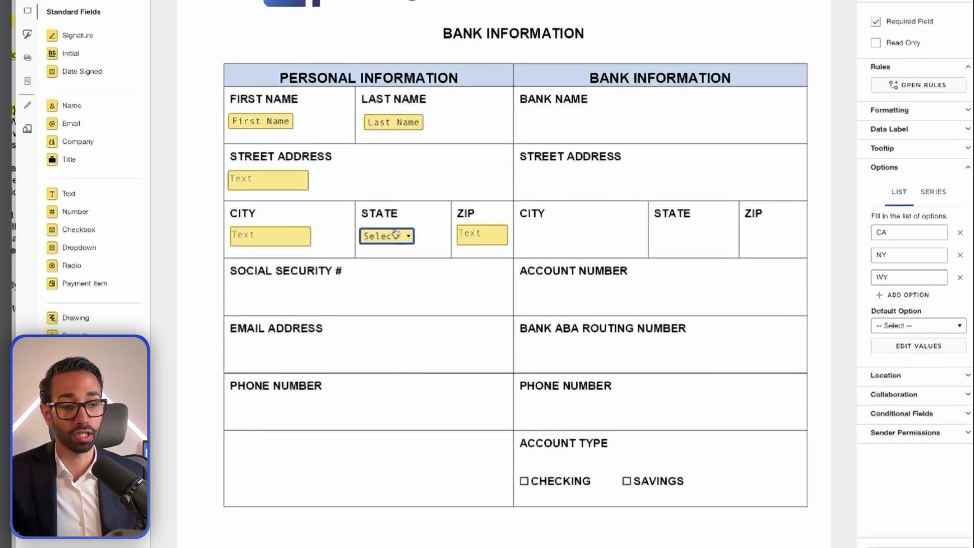
click(941, 480)
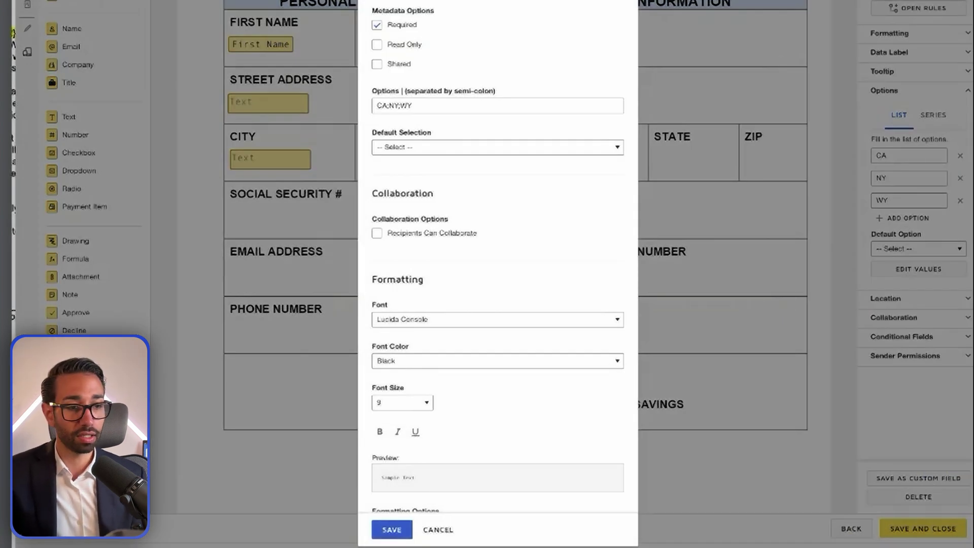
click(401, 533)
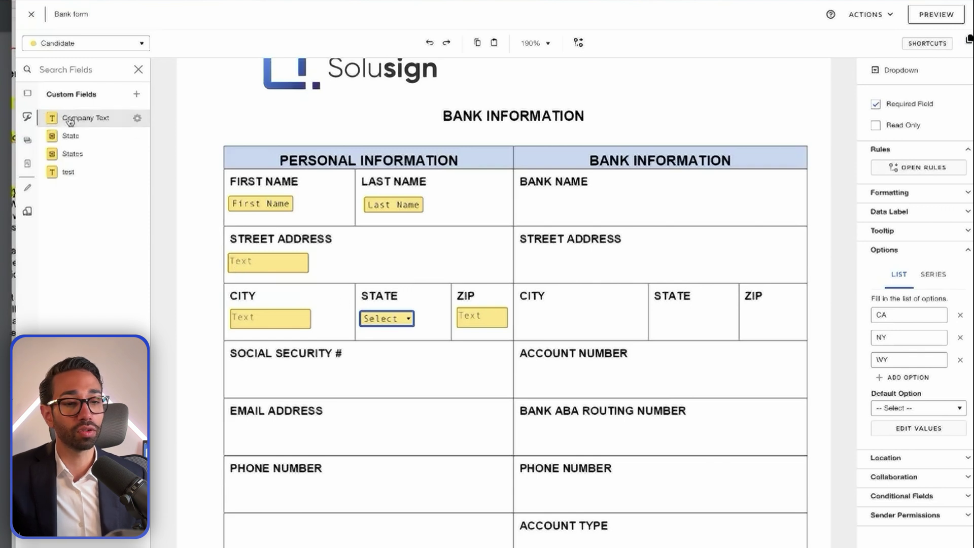
- Place the saved State dropdown in the bank STATE cell and a text field under SOCIAL SECURITY #
click(27, 118)
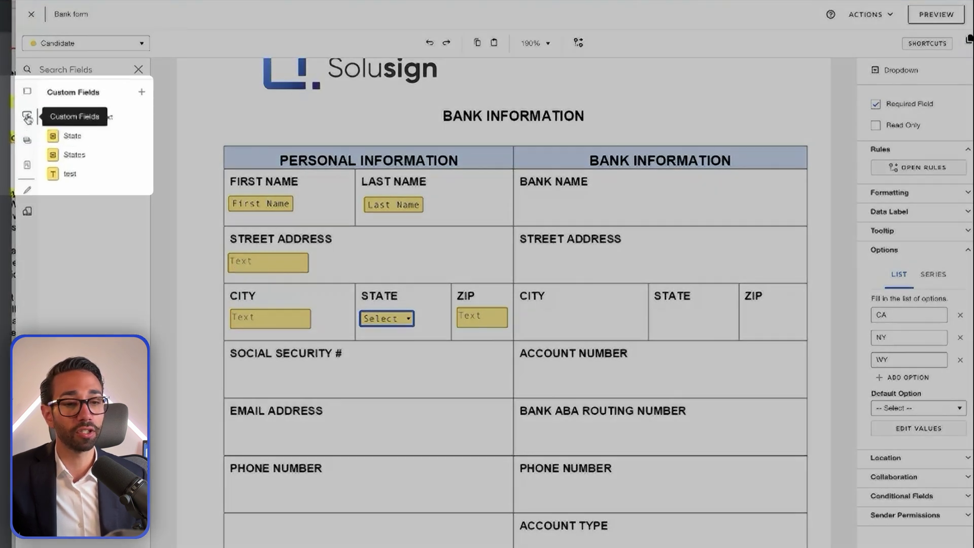
click(27, 93)
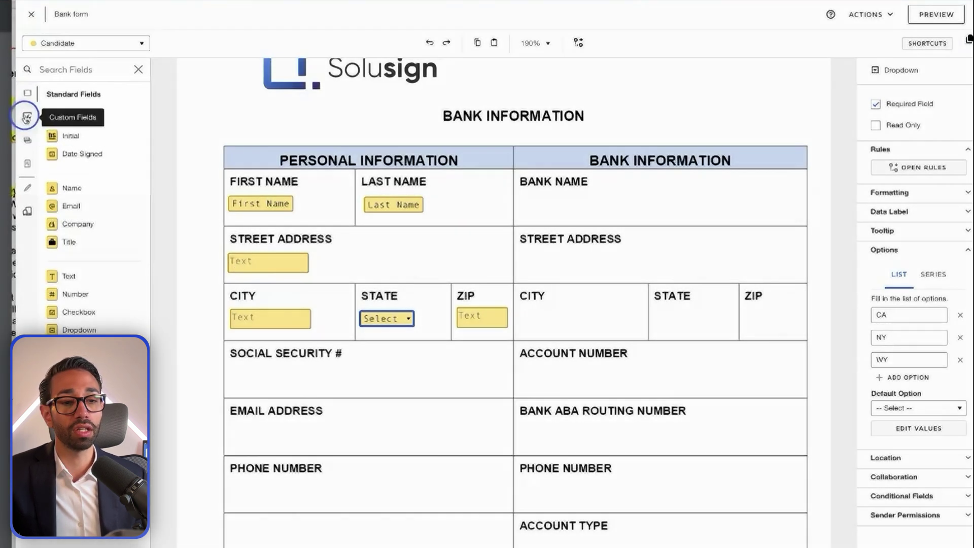
click(28, 116)
drag(62, 145, 665, 316)
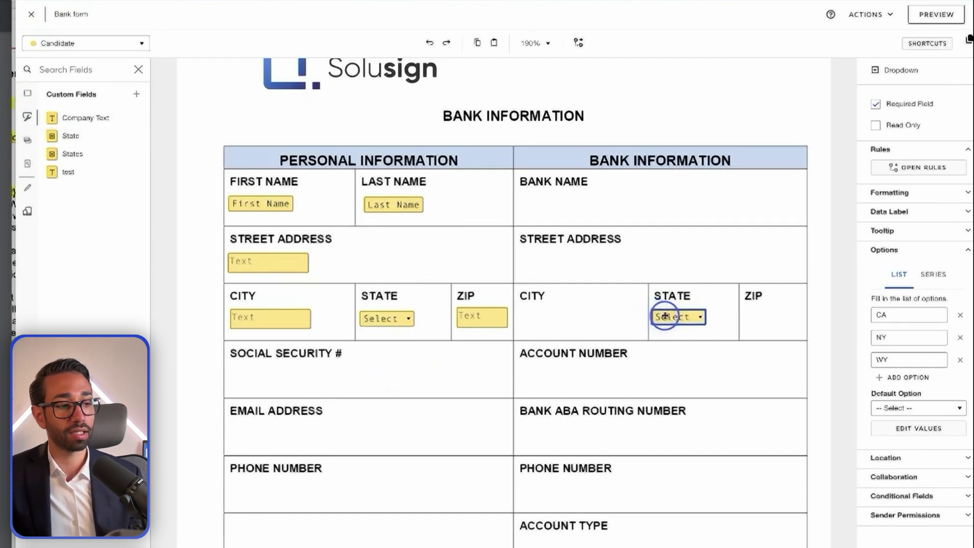
click(183, 227)
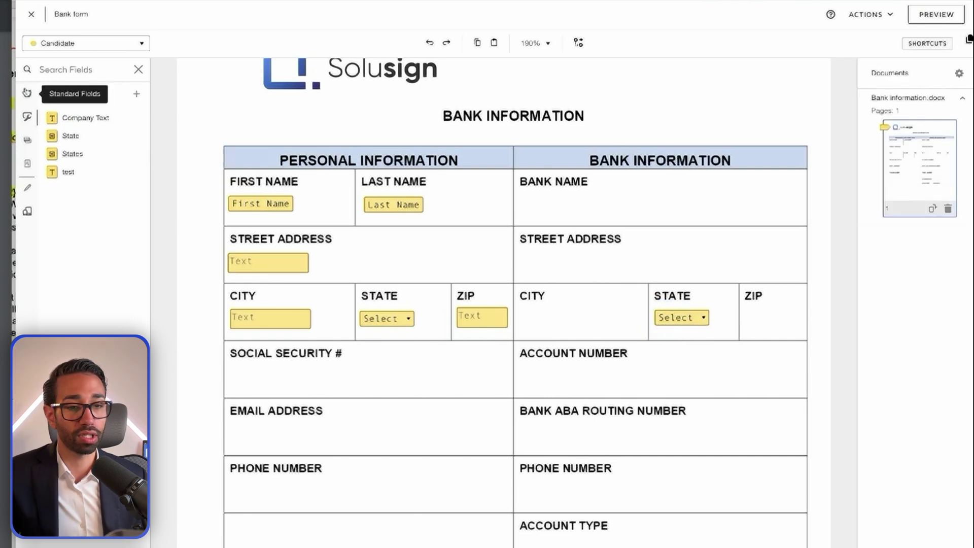
click(27, 94)
drag(102, 276, 229, 369)
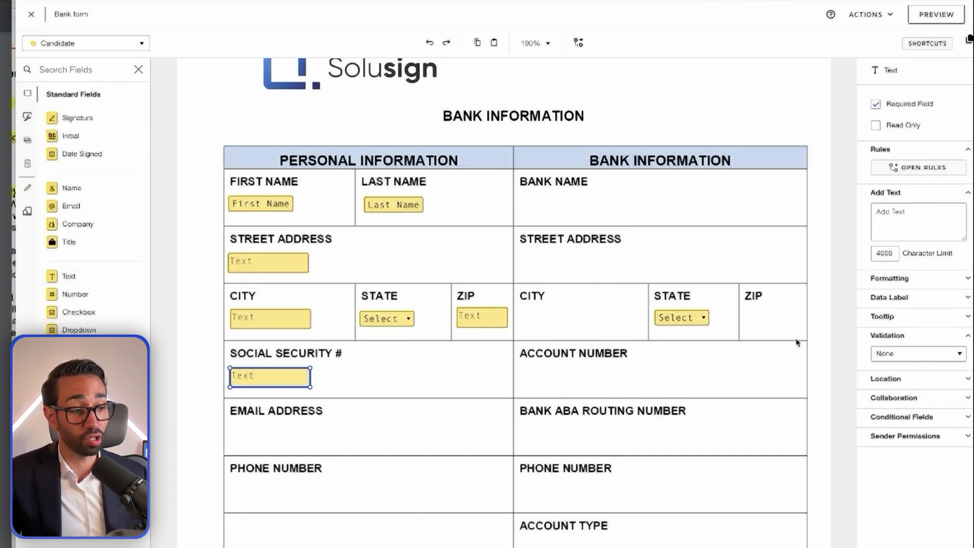
- Validate the Social Security # field as SSN and add an Email field under EMAIL ADDRESS
click(898, 353)
click(896, 365)
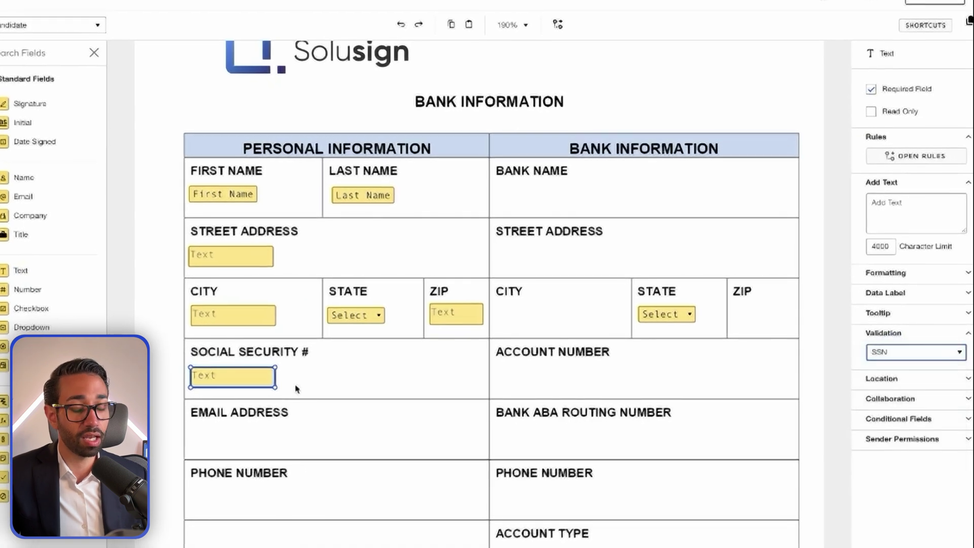
click(250, 415)
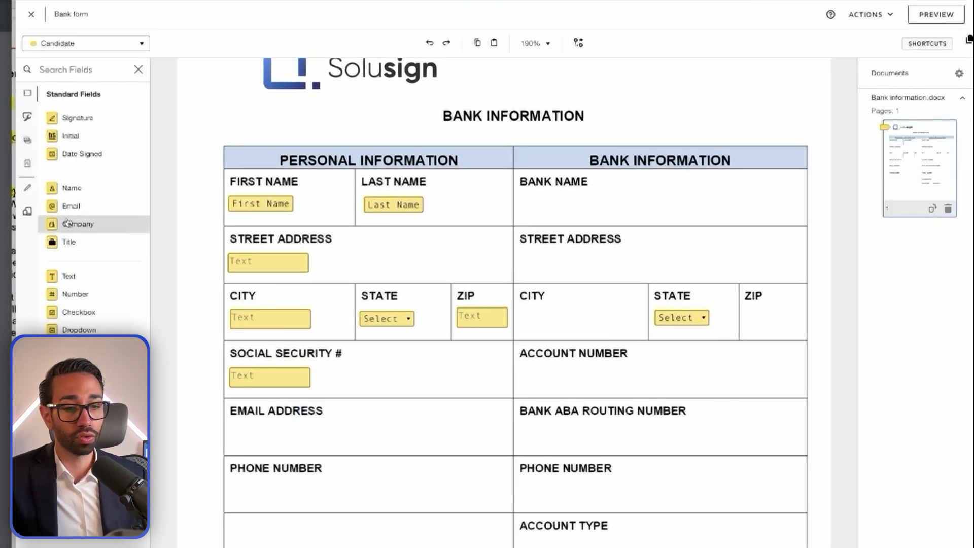
drag(60, 207, 232, 432)
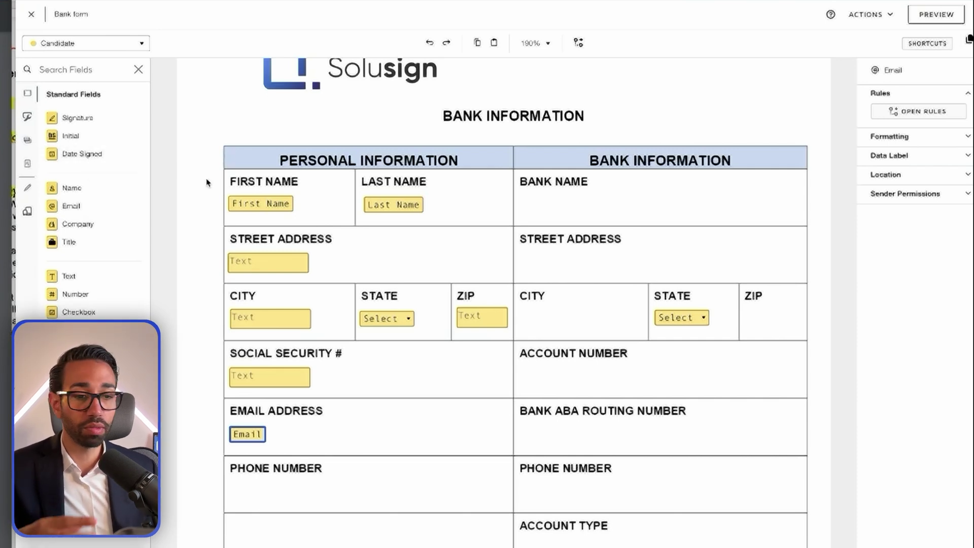
drag(207, 181, 475, 226)
click(475, 226)
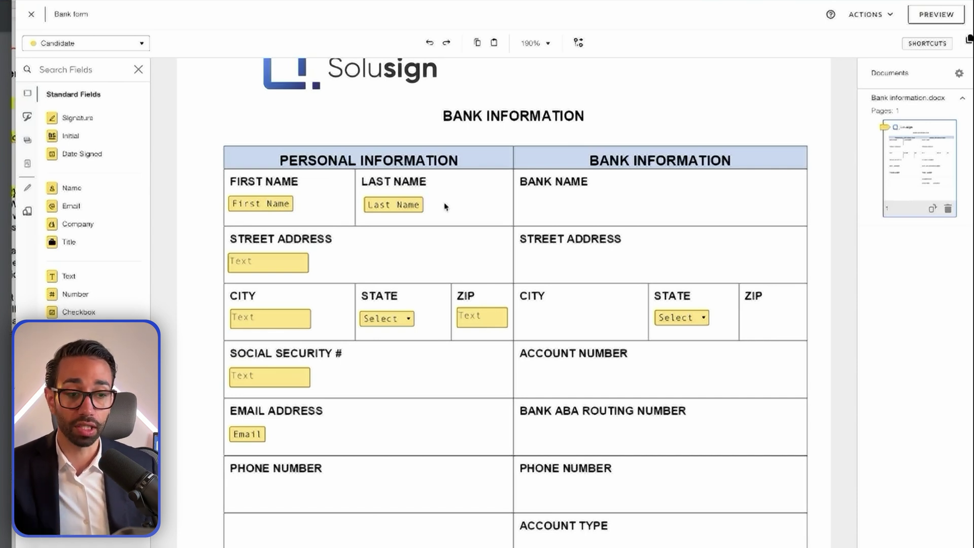
click(257, 434)
click(315, 424)
click(275, 434)
click(276, 433)
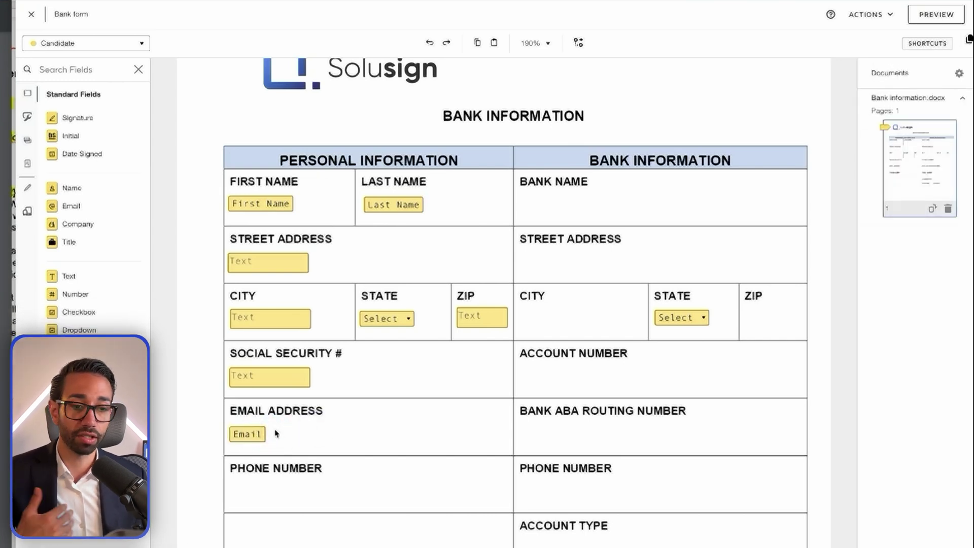
scroll(183, 124, down, 2)
drag(78, 155, 225, 513)
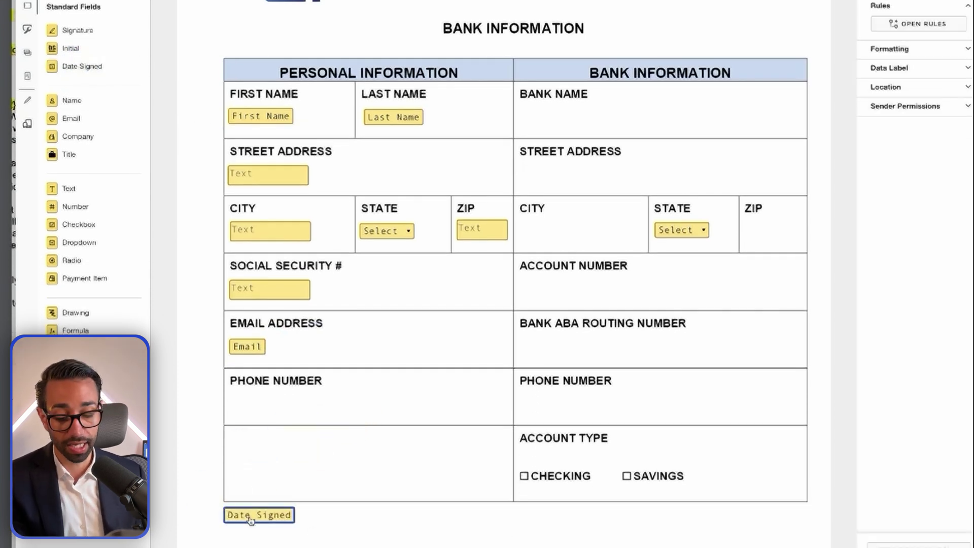
click(279, 515)
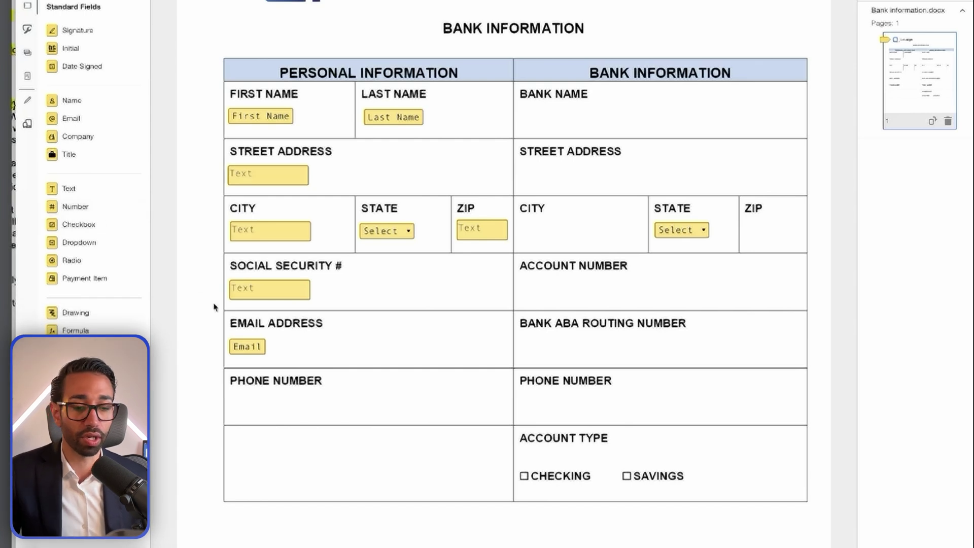
- Add a text field under Phone Number and copy it into the Bank Name cell
drag(62, 188, 232, 401)
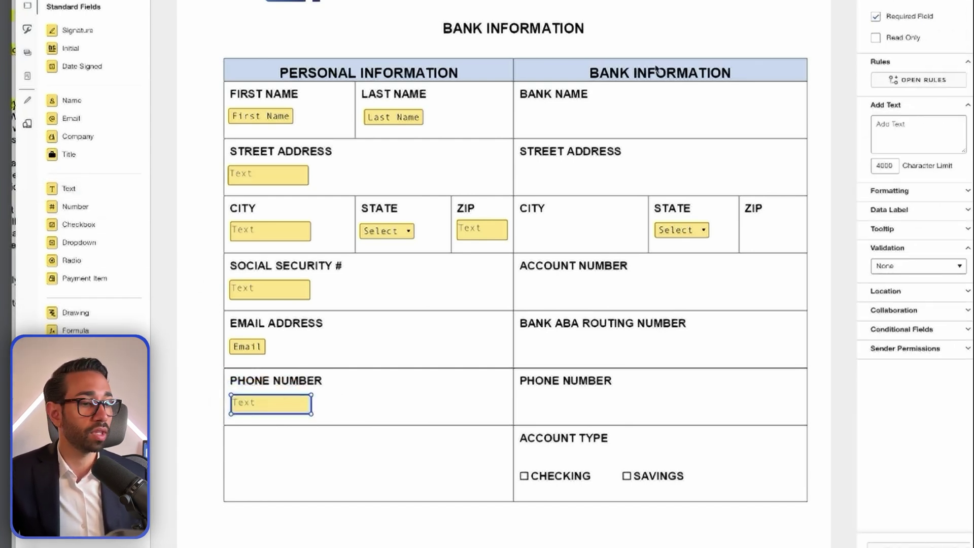
key(ctrl+c)
key(ctrl+v)
drag(280, 418, 563, 174)
key(ctrl+v)
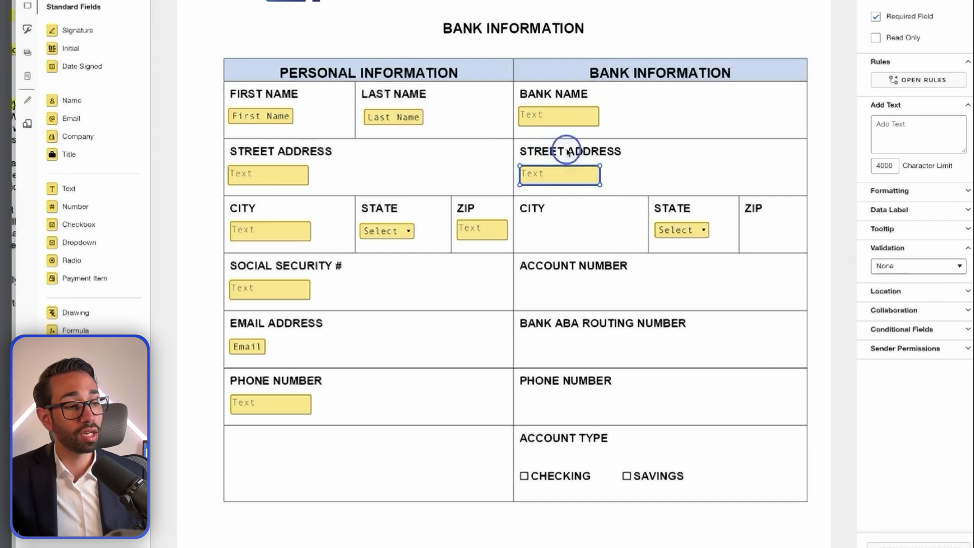
- Replace the bank street address and state fields with a duplicate of the personal address row
drag(565, 152, 754, 255)
key(Delete)
drag(506, 245, 288, 181)
drag(236, 165, 236, 165)
key(ctrl+d)
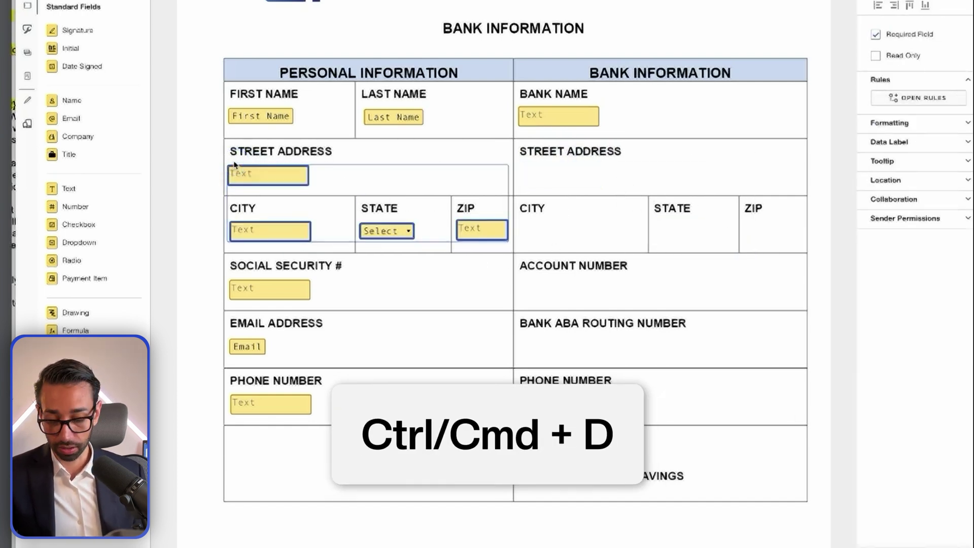
drag(303, 200, 570, 175)
- Copy the SSN-validated field into Account Number and add Checking and Savings radio buttons
click(302, 292)
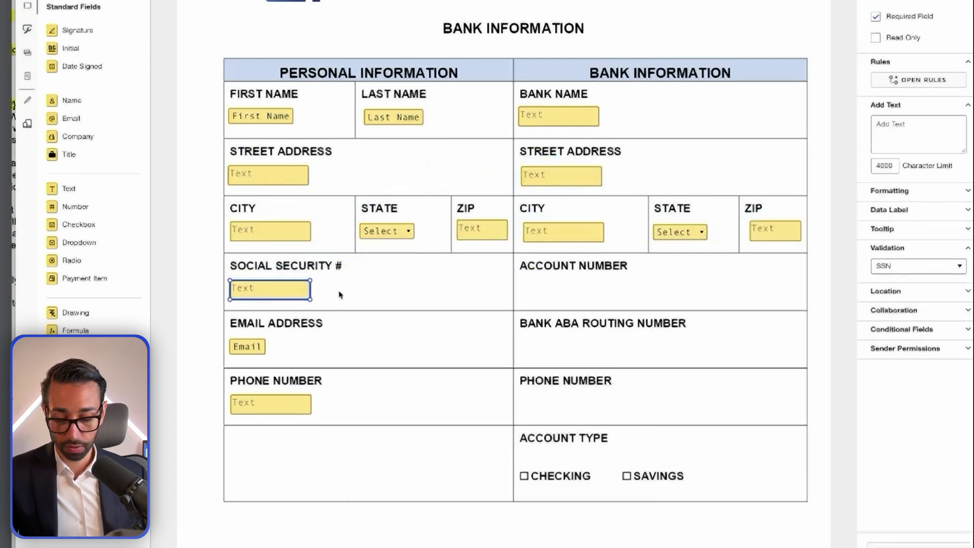
key(ctrl+d)
drag(275, 302, 557, 411)
key(ctrl+d)
key(ctrl+d)
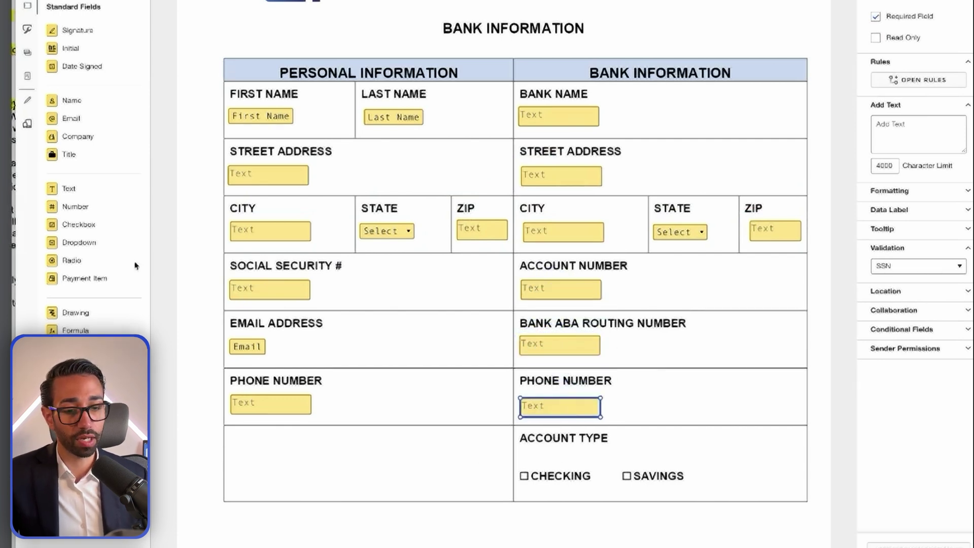
drag(61, 261, 451, 379)
drag(516, 473, 626, 474)
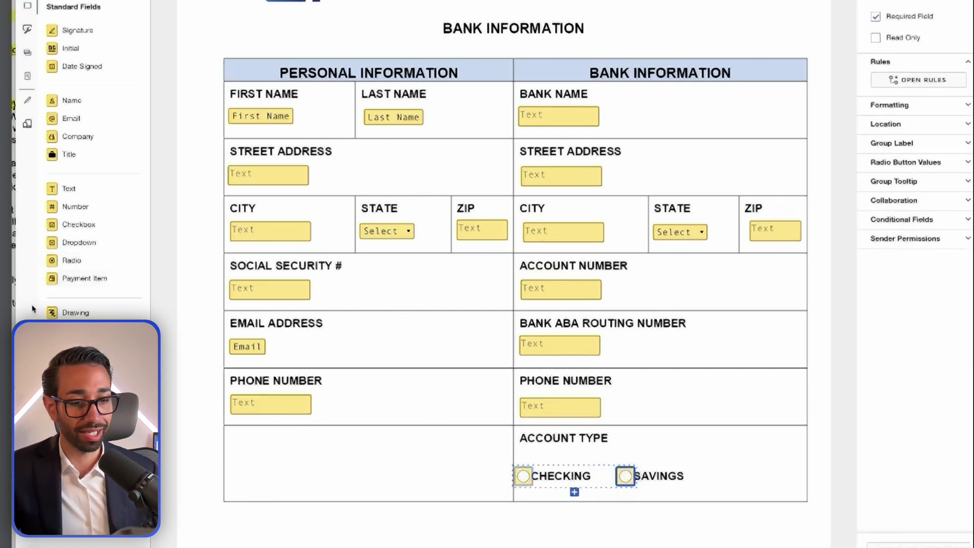
click(87, 227)
scroll(522, 517, down, 1)
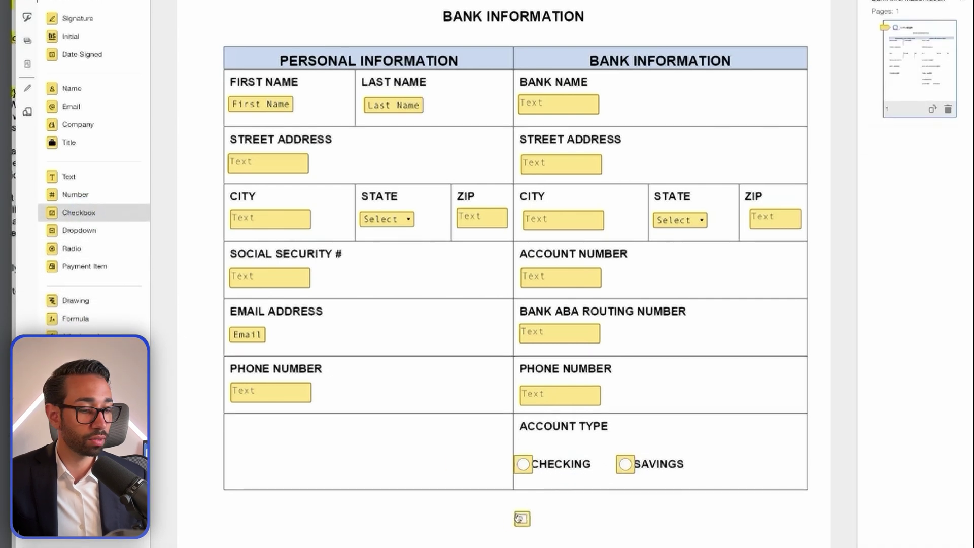
click(530, 500)
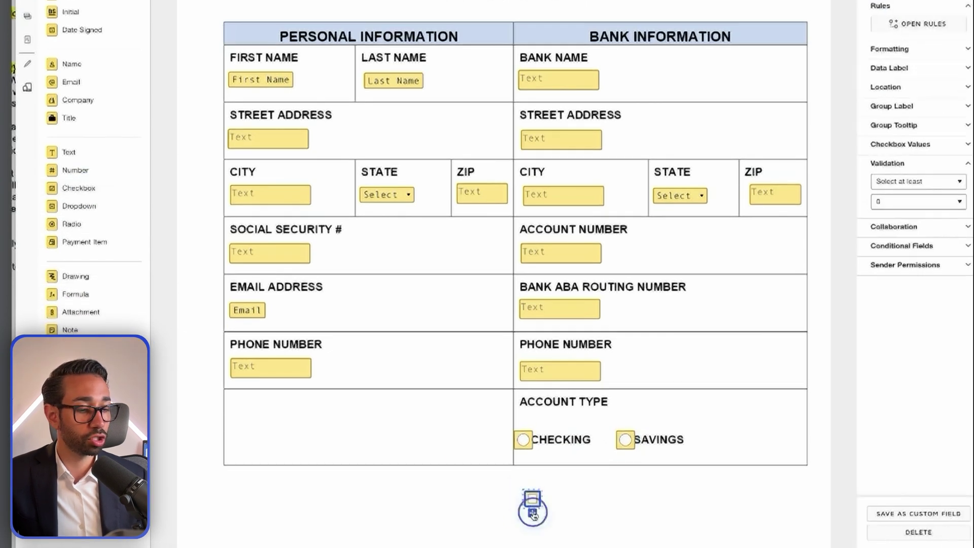
drag(532, 516, 567, 499)
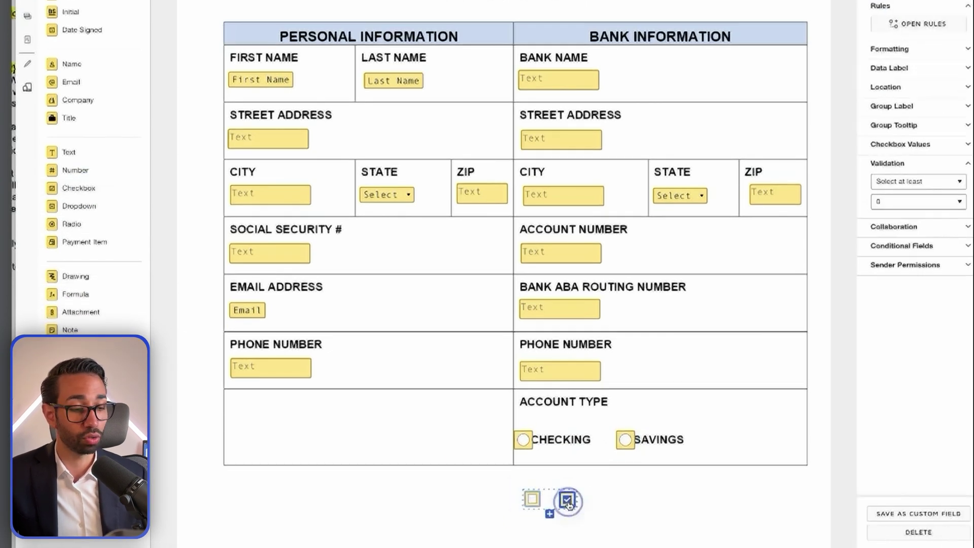
click(523, 441)
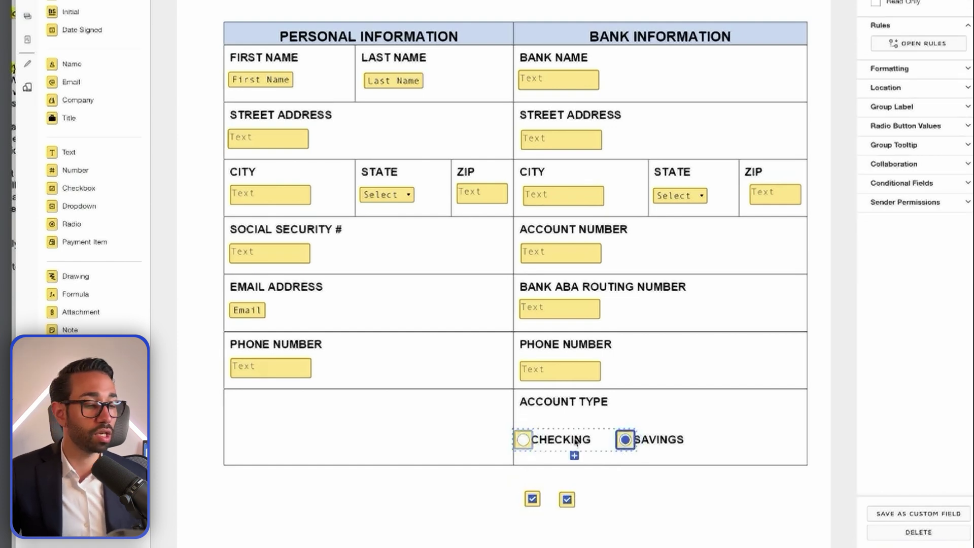
drag(644, 508, 428, 513)
key(Delete)
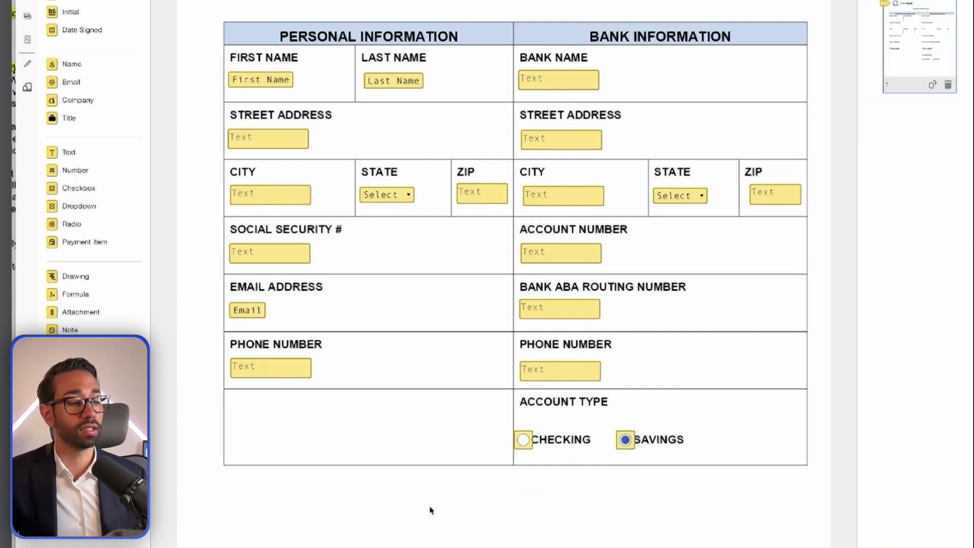
click(547, 490)
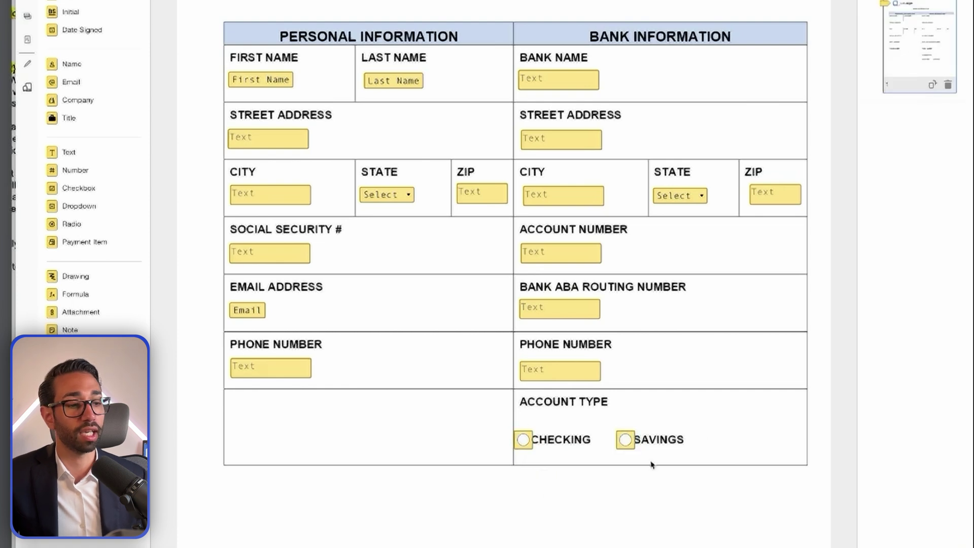
scroll(520, 196, up, 3)
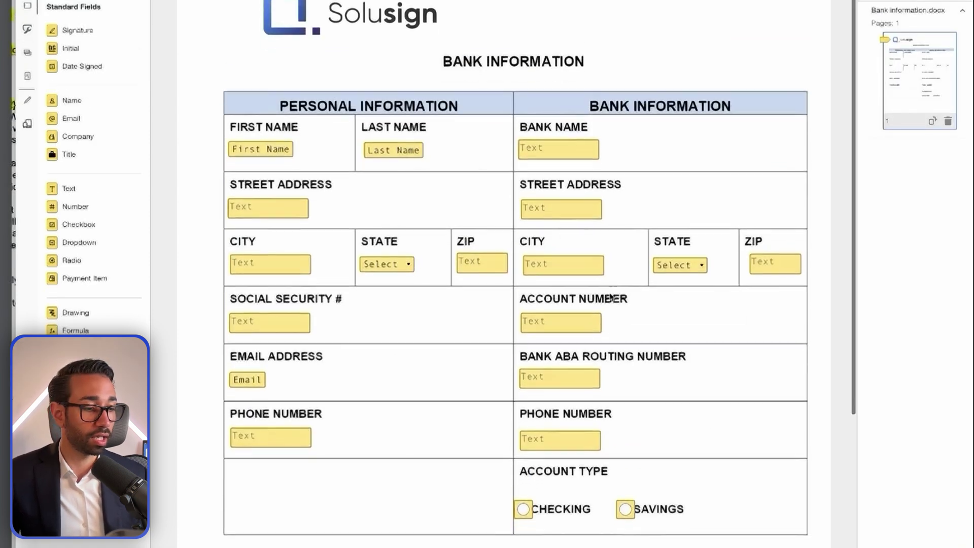
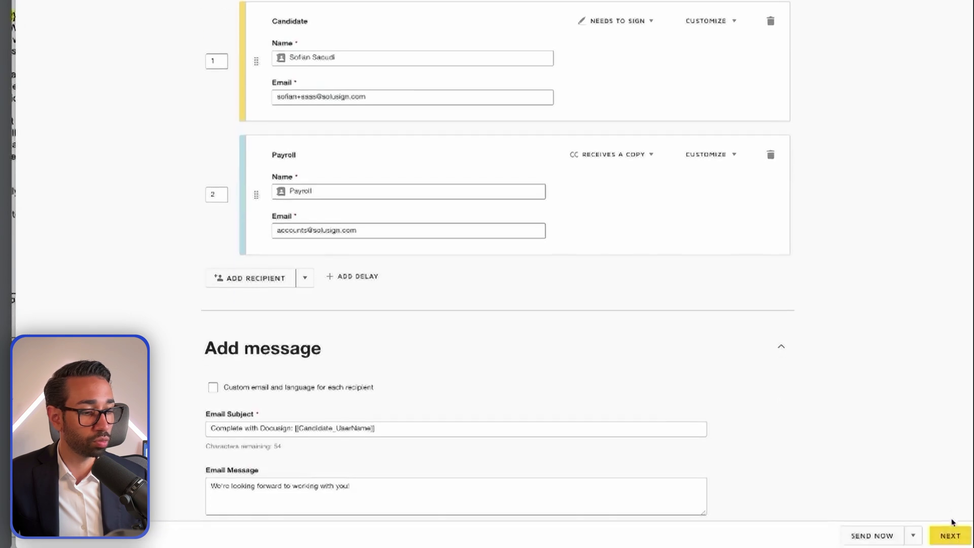
- Prefill the Street Address field with 123, make it read only, and check the routing number field
click(947, 535)
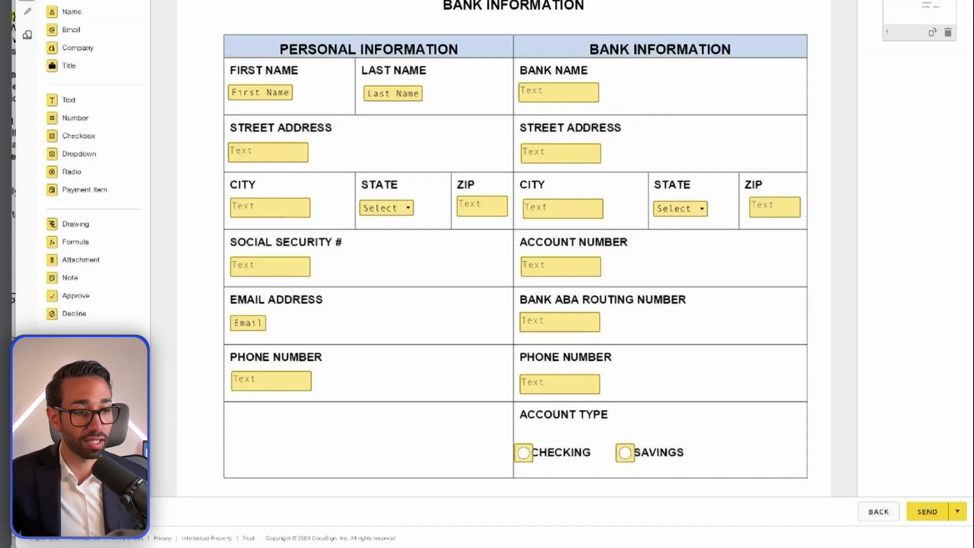
scroll(646, 215, up, 3)
click(257, 323)
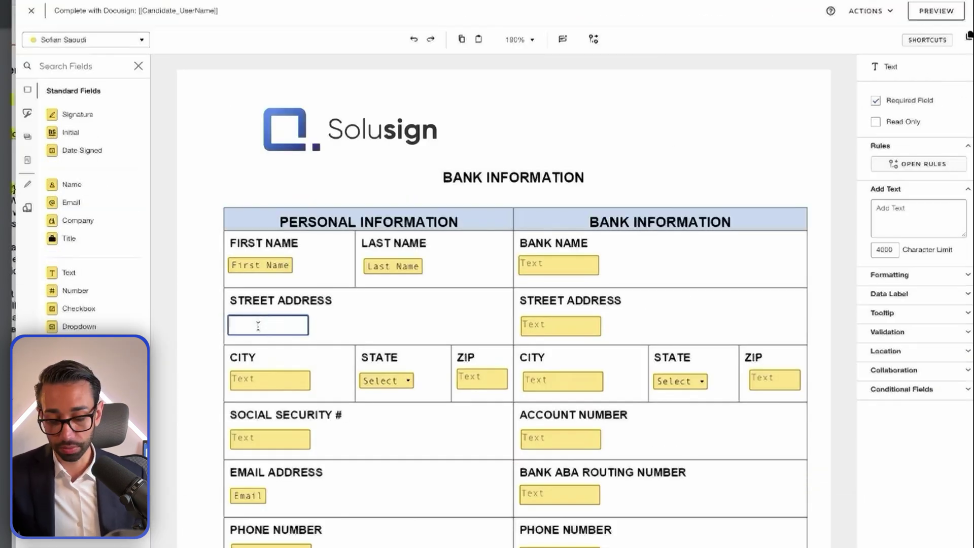
click(364, 324)
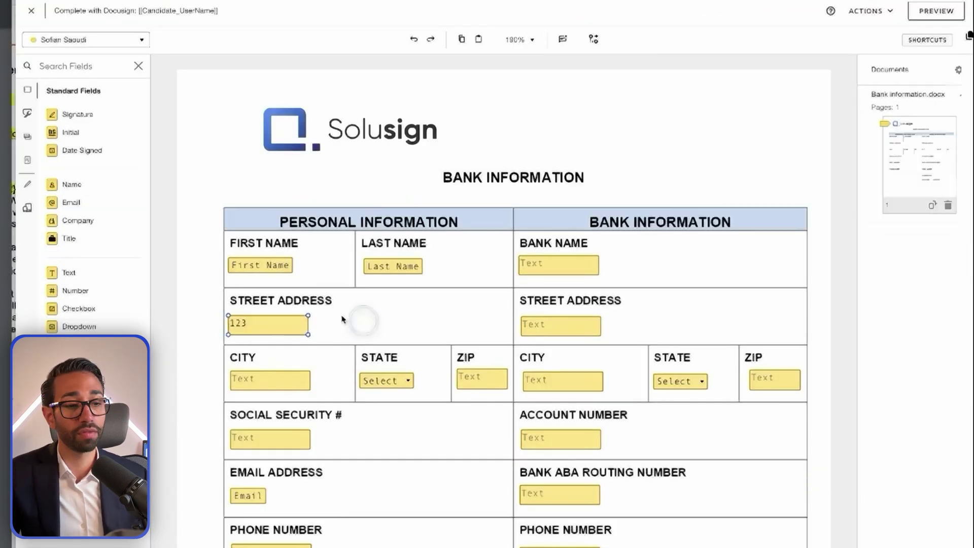
click(285, 330)
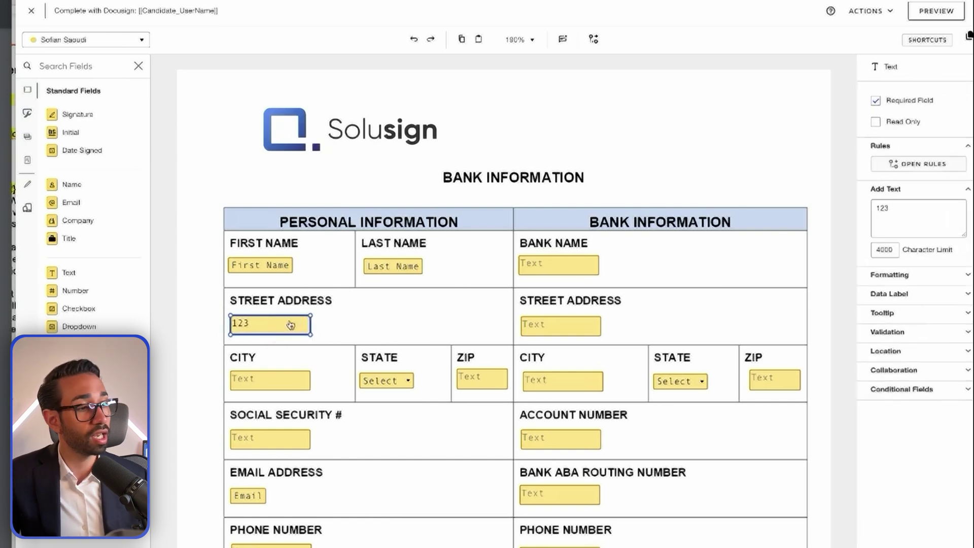
click(877, 123)
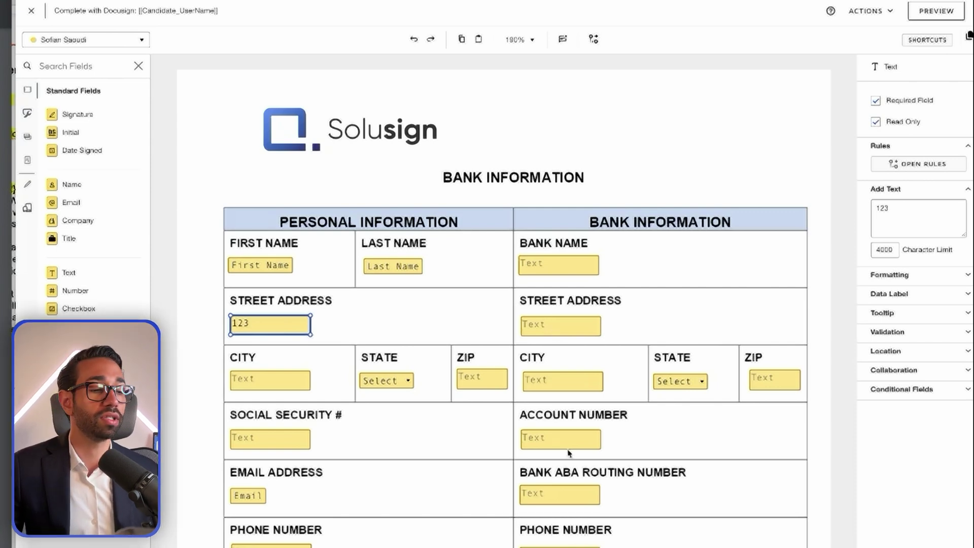
click(573, 497)
click(679, 160)
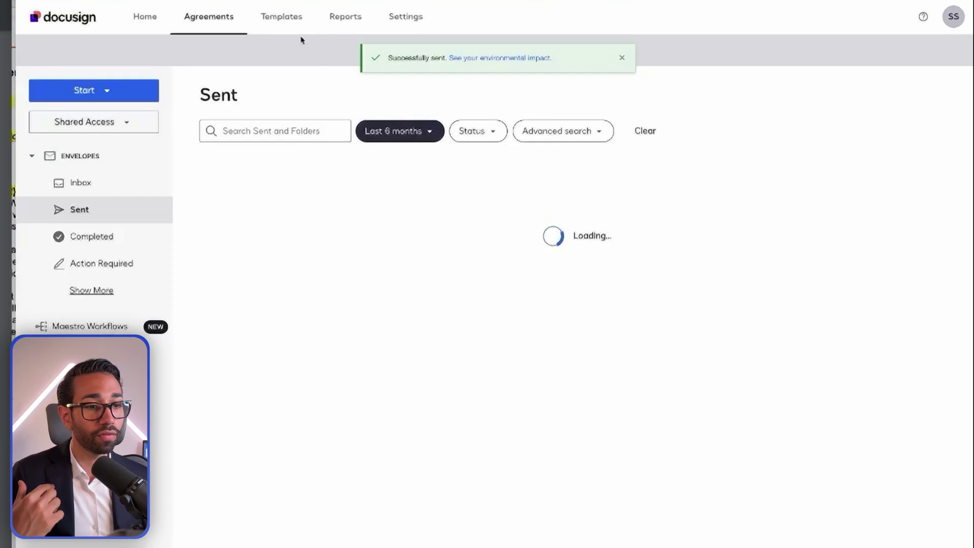
- Reopen the Bank form template and review its Street Address and routing number fields
click(282, 22)
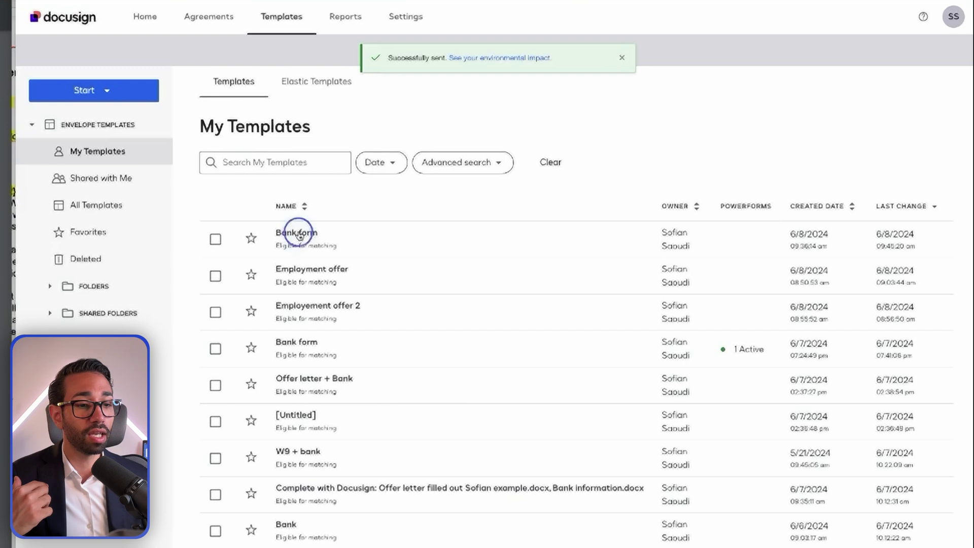
click(294, 226)
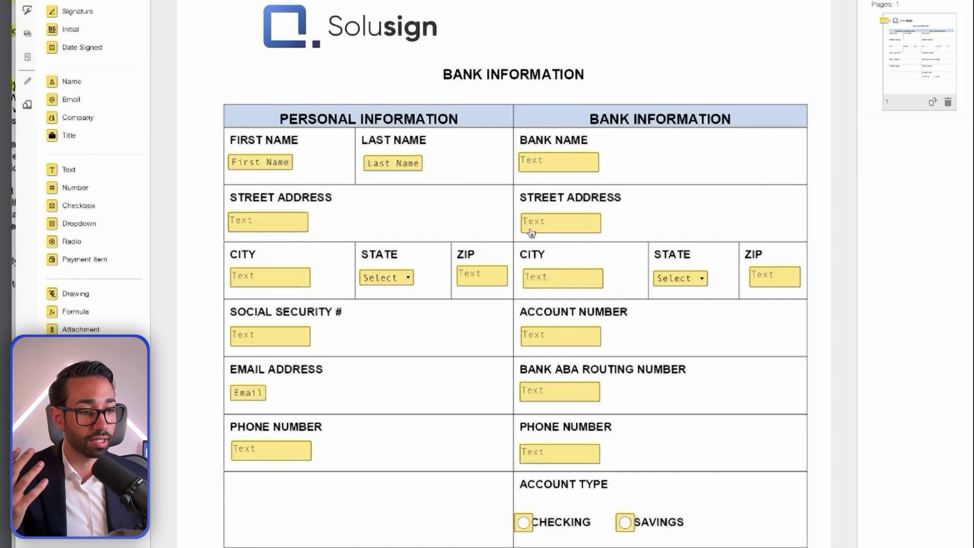
click(246, 217)
click(588, 392)
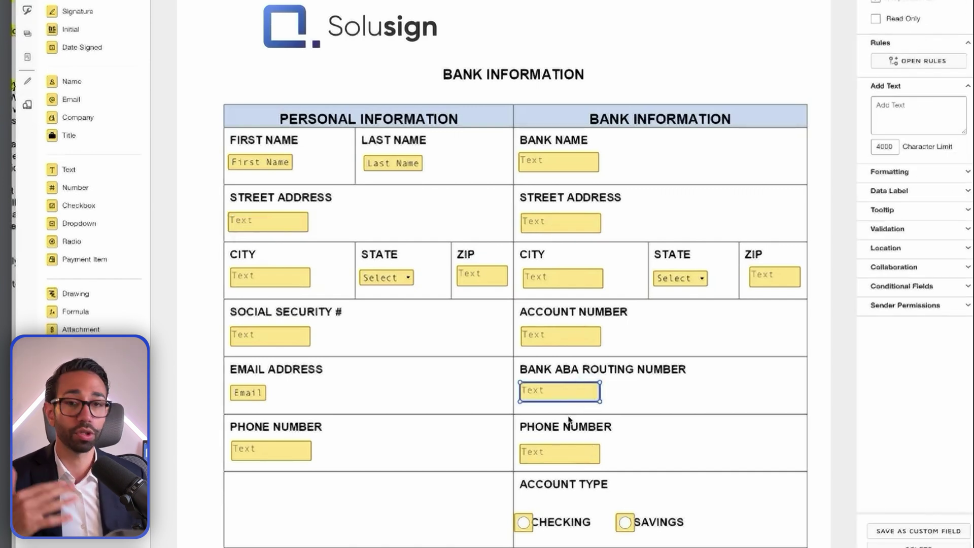
click(694, 399)
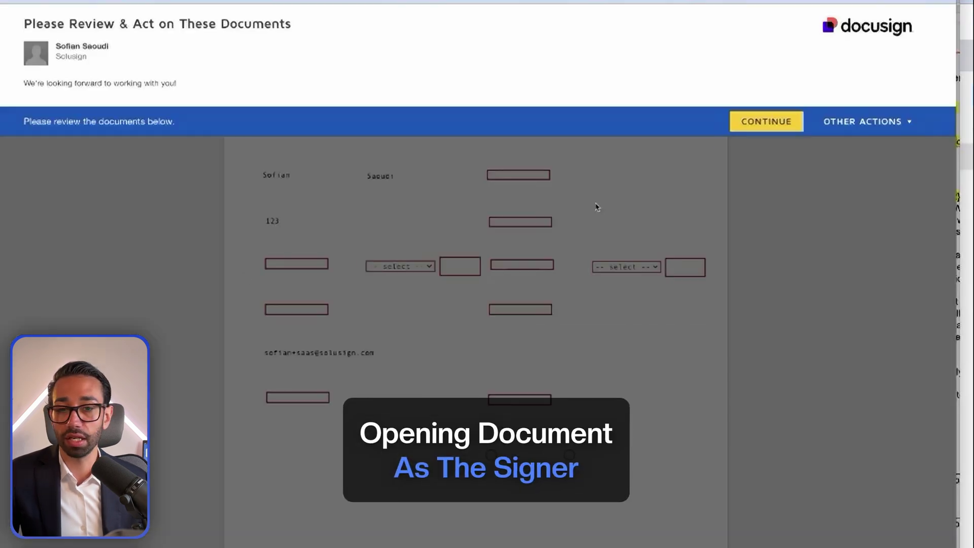
- As the signer, confirm the prefilled name, email and 123 street address cannot be edited
click(758, 123)
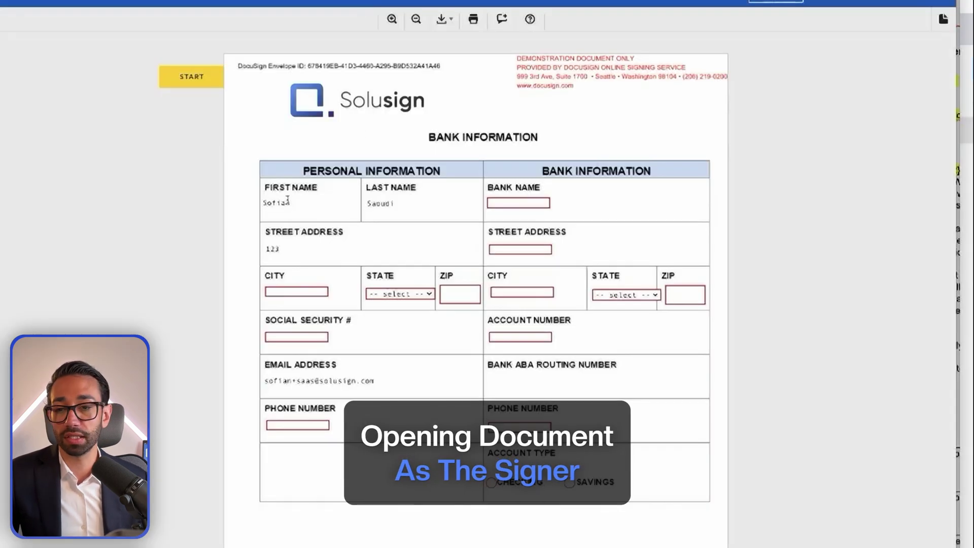
click(268, 250)
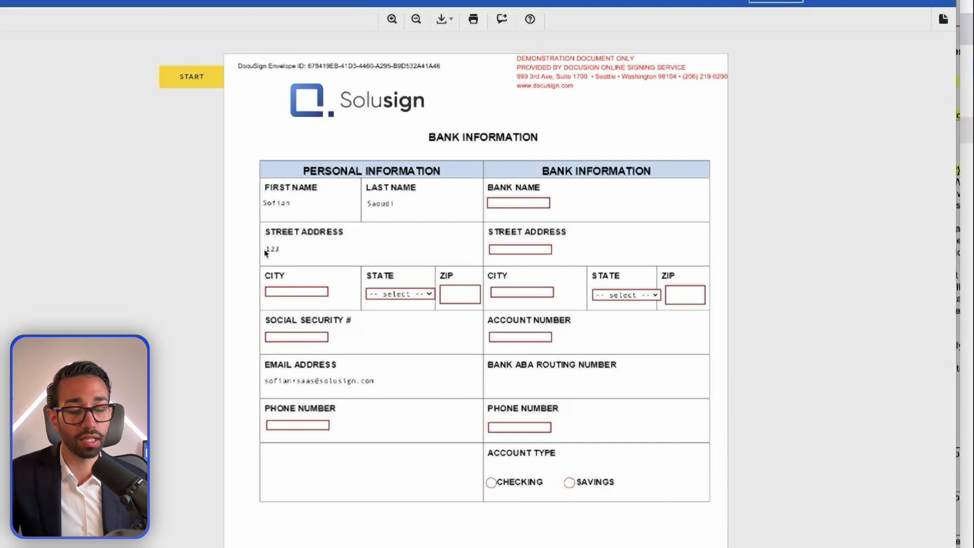
click(491, 373)
click(576, 394)
click(263, 200)
click(379, 203)
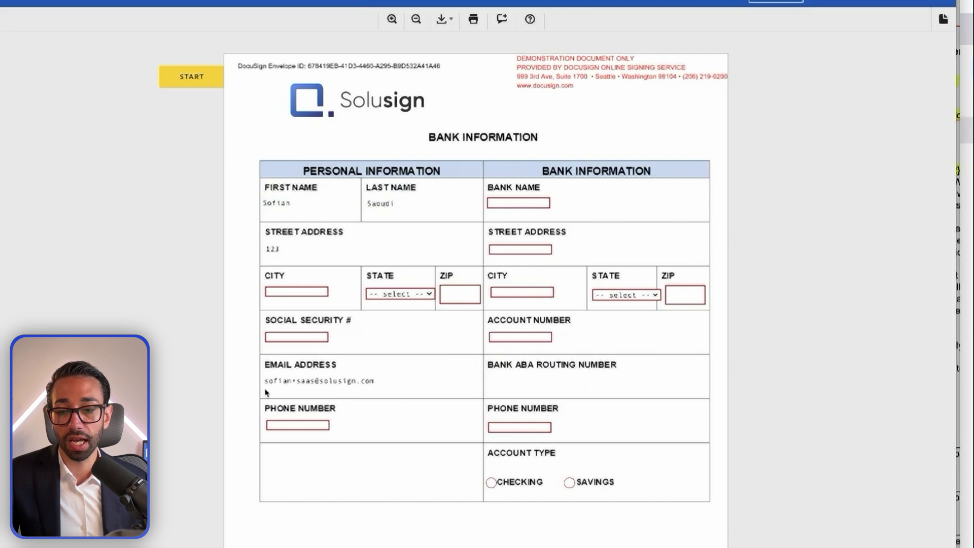
drag(263, 384, 374, 381)
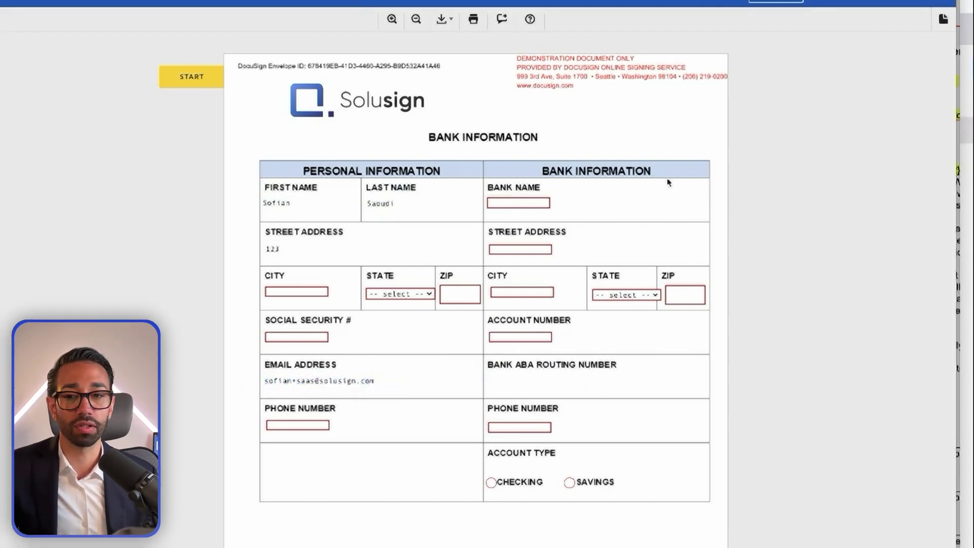
click(510, 203)
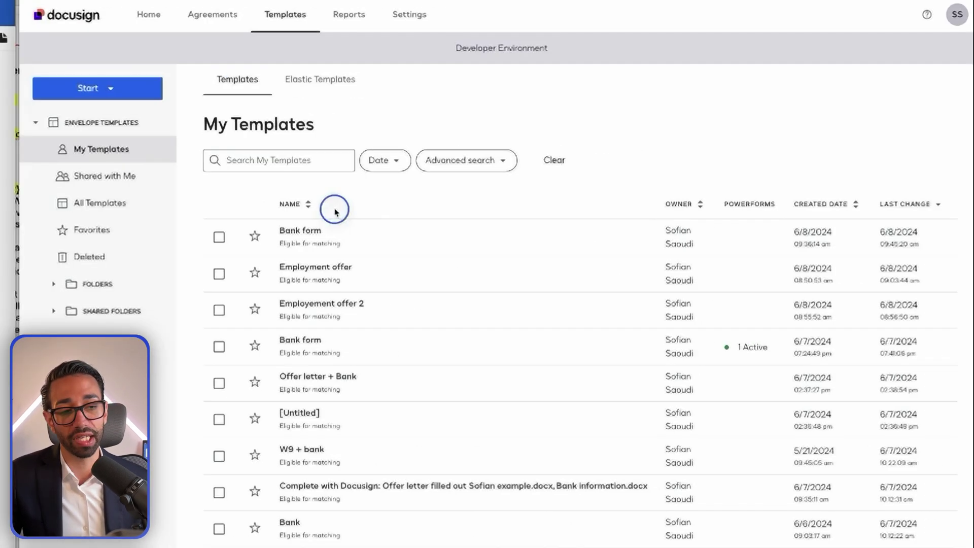
- Create an active PowerForm from the Bank form template
click(306, 233)
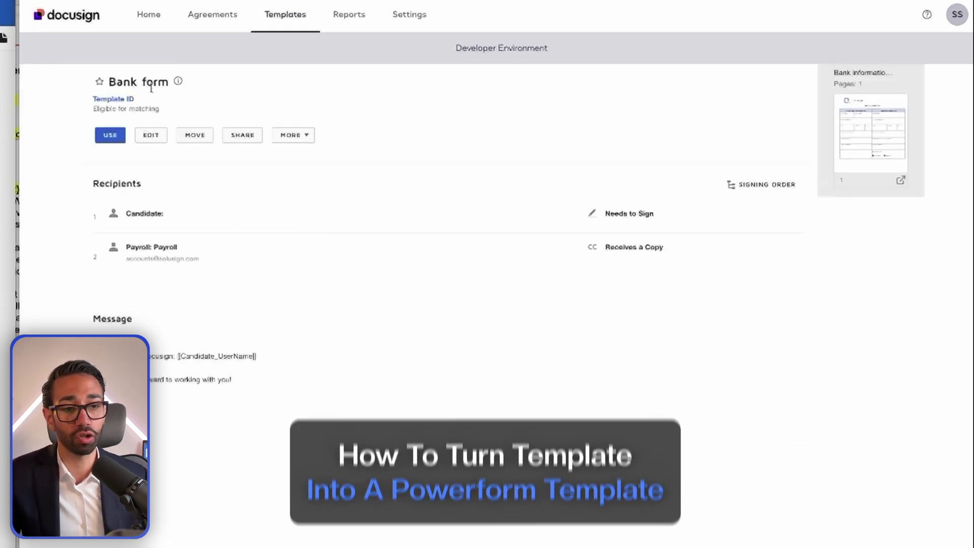
scroll(178, 109, down, 1)
click(291, 115)
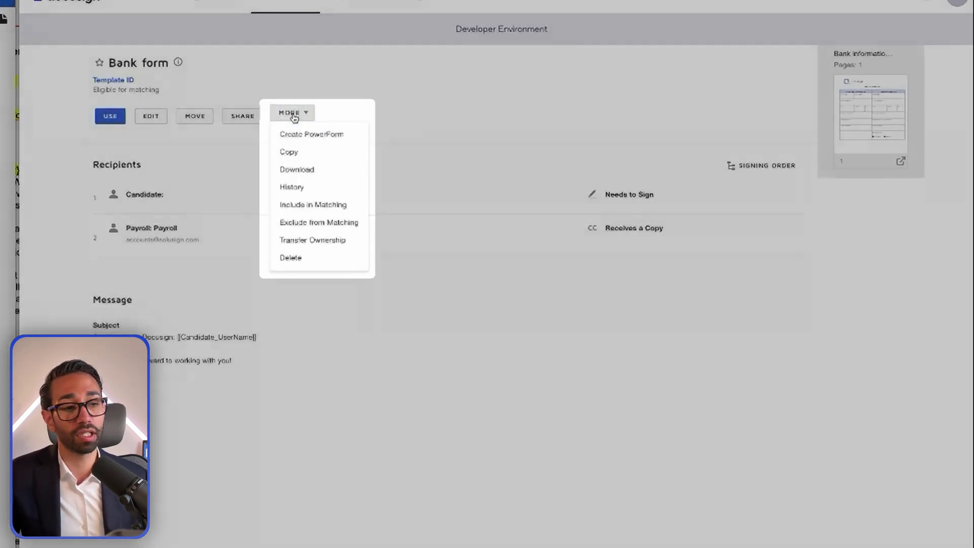
click(301, 137)
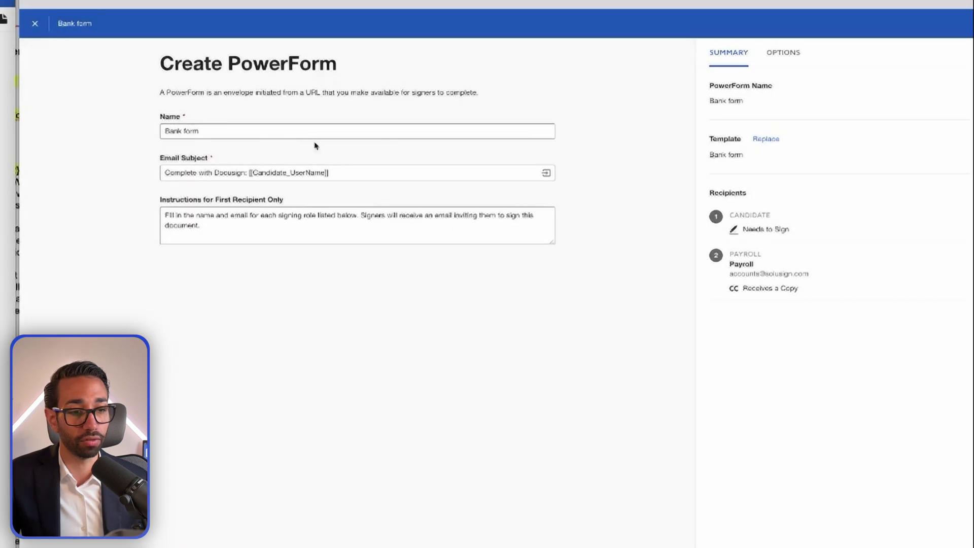
scroll(300, 136, down, 3)
click(936, 534)
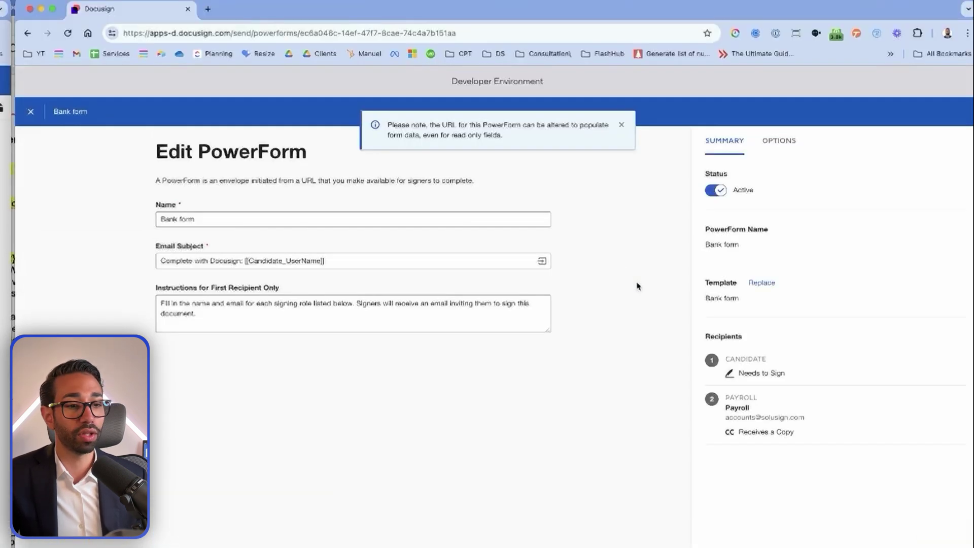
click(207, 8)
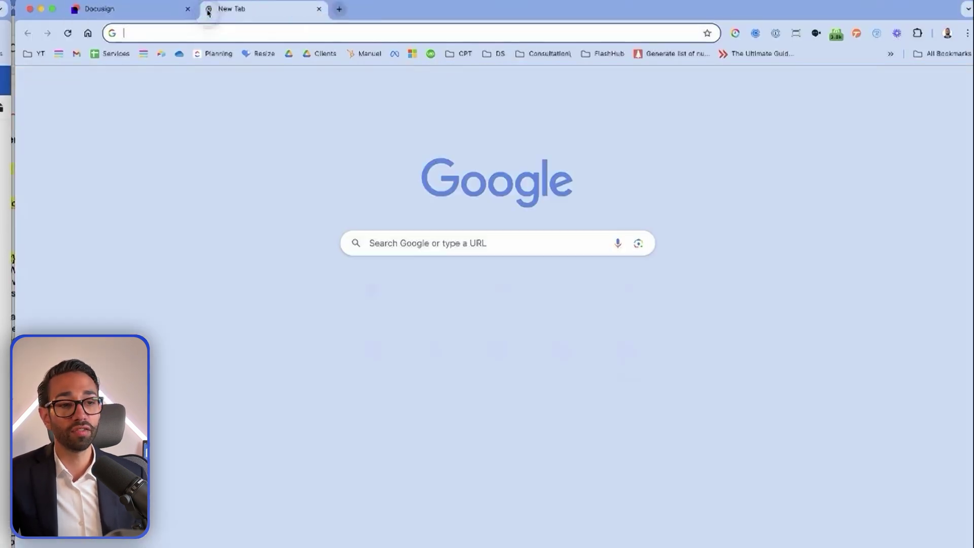
- Load the PowerForm link and check the prefilled Payroll recipient name and email
key(ctrl+v)
key(Return)
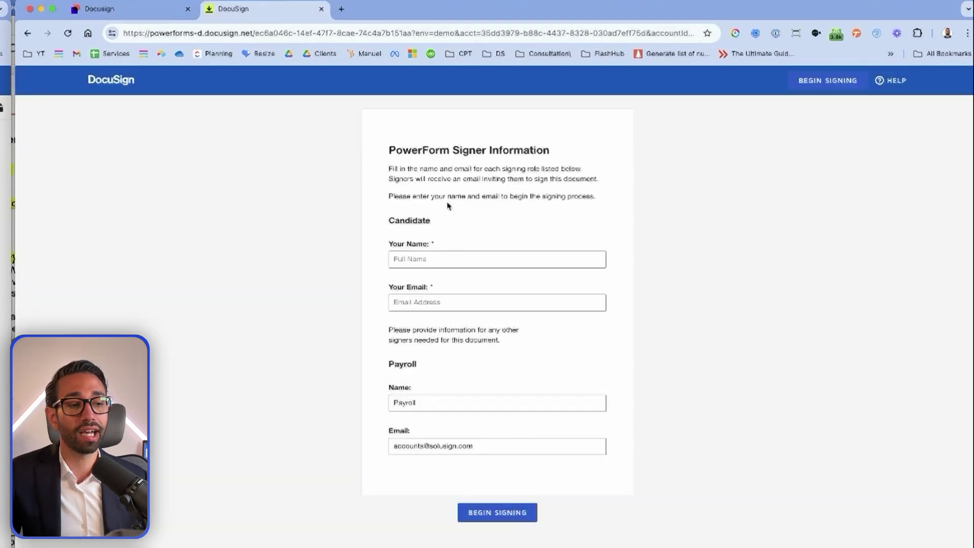
click(399, 257)
click(393, 143)
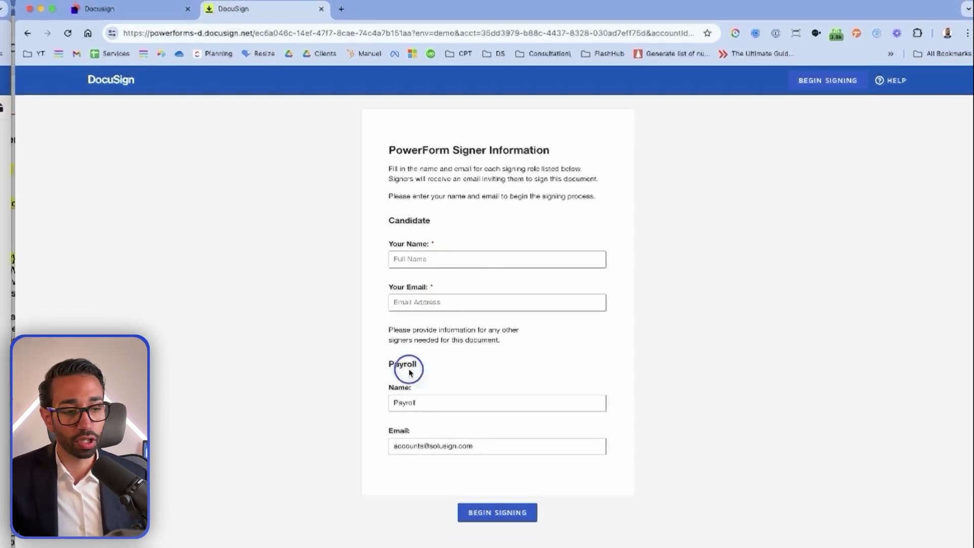
drag(387, 362, 558, 438)
click(569, 446)
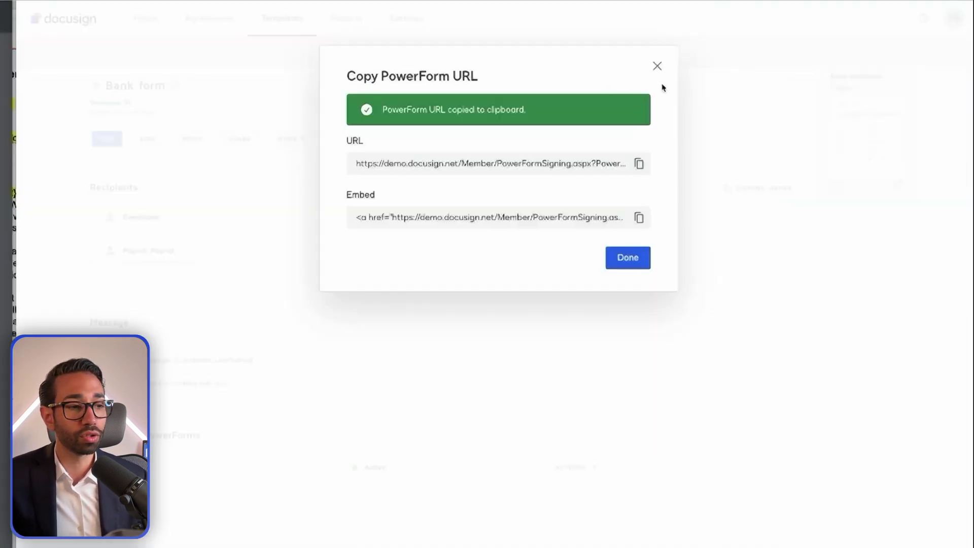
click(658, 67)
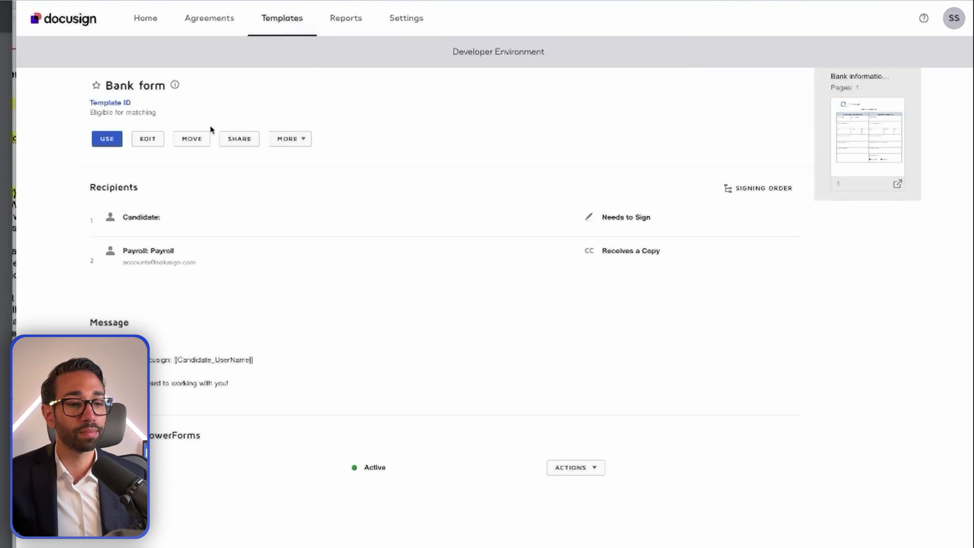
- In Payroll's advanced settings, tick 'Don't allow senders to edit' and 'delete recipient'
click(148, 143)
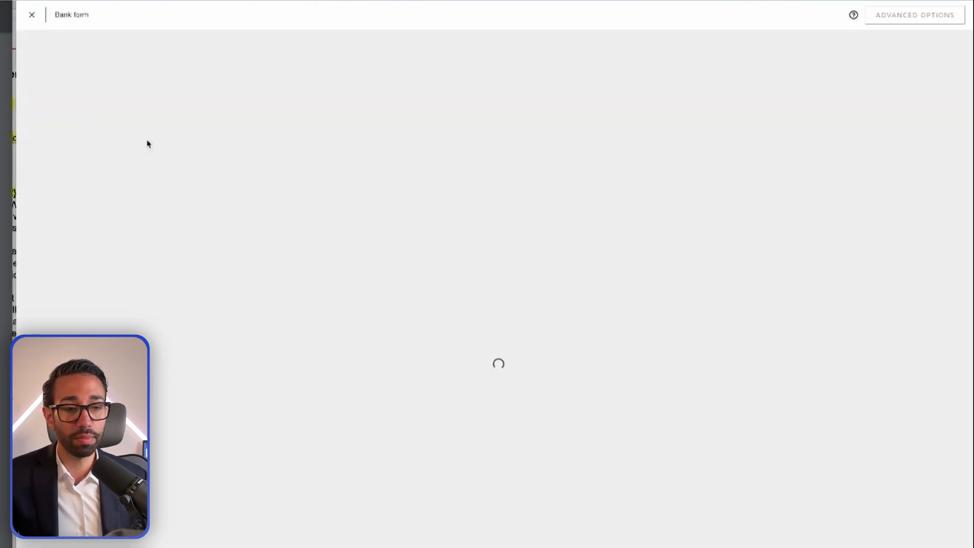
scroll(804, 414, down, 10)
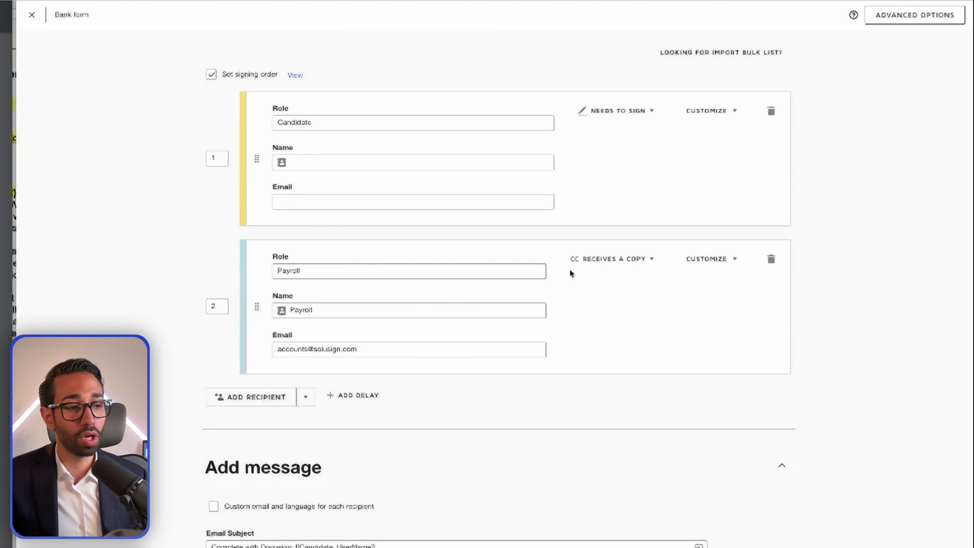
click(724, 260)
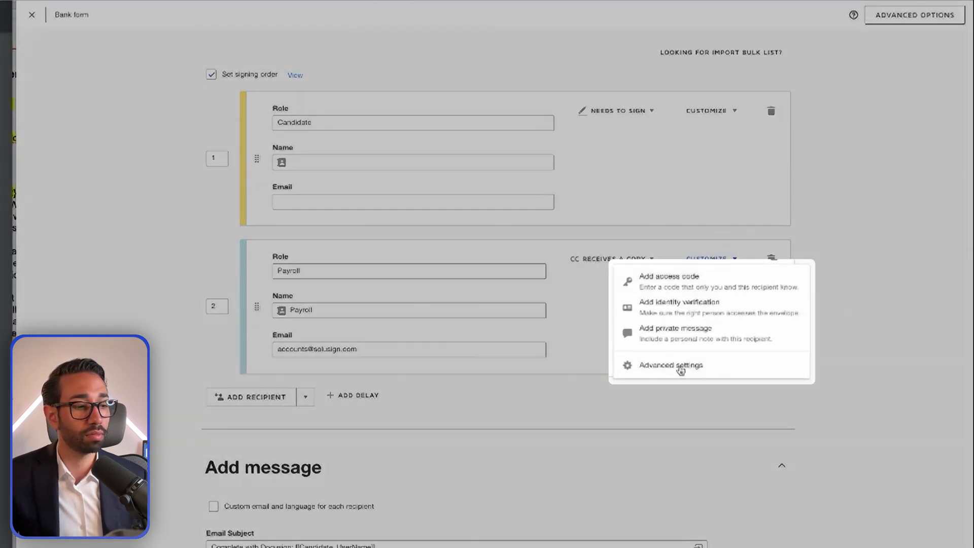
click(679, 369)
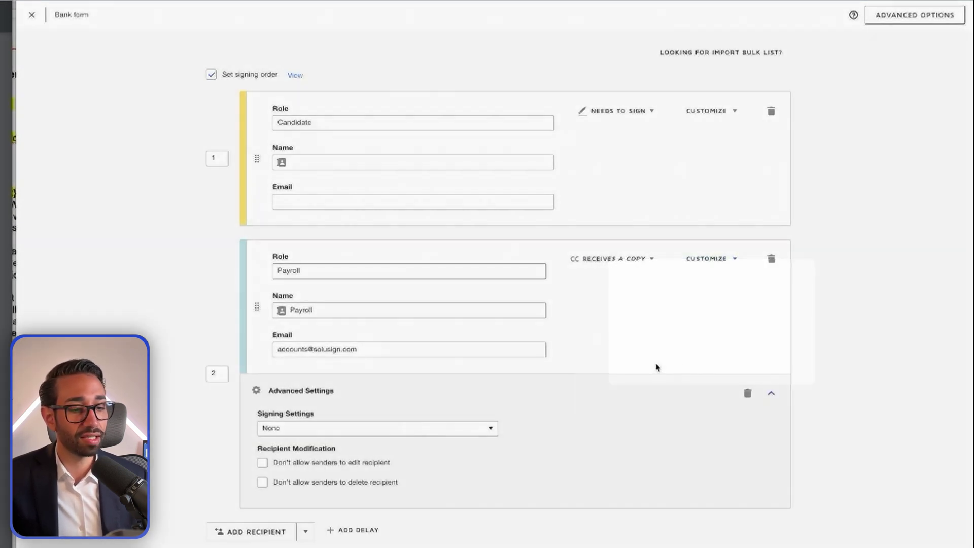
scroll(324, 416, down, 3)
click(315, 345)
click(284, 363)
scroll(799, 477, down, 1)
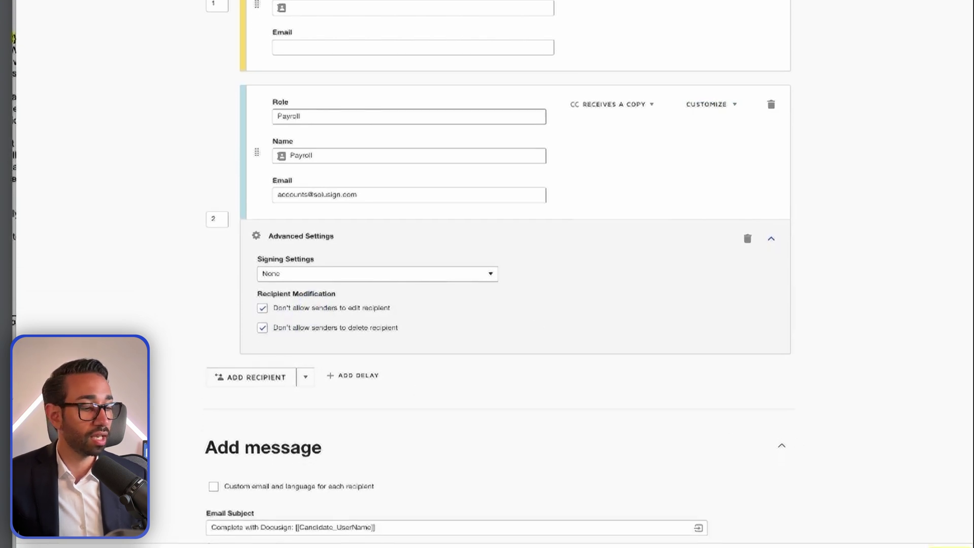
scroll(800, 476, down, 2)
click(951, 533)
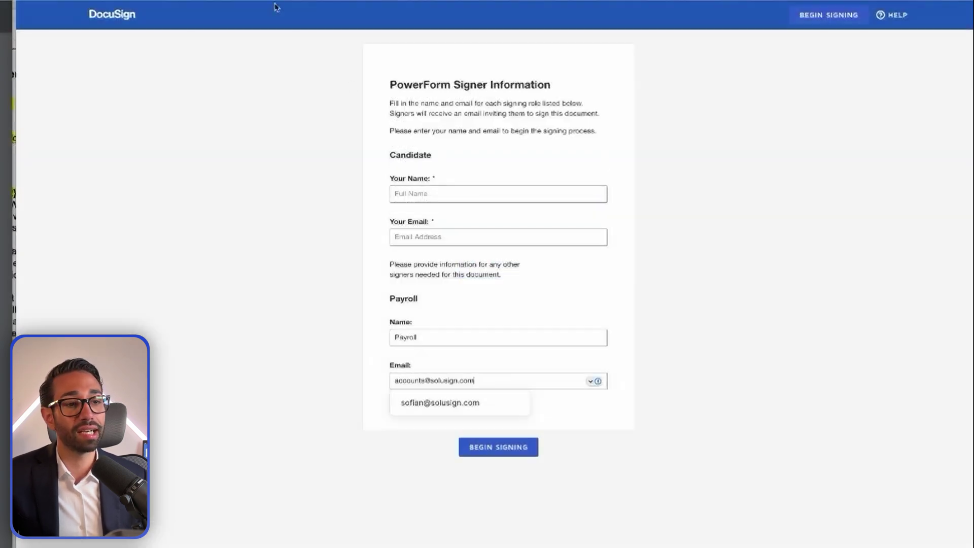
- Fill the candidate's name and email from autofill and remove the extra initials
click(502, 294)
drag(385, 290, 550, 383)
click(442, 314)
click(426, 194)
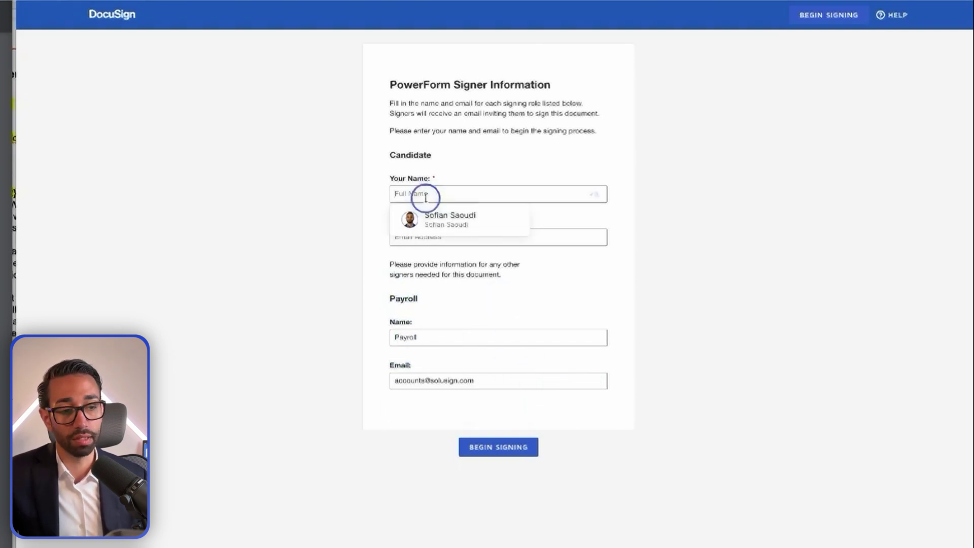
click(441, 221)
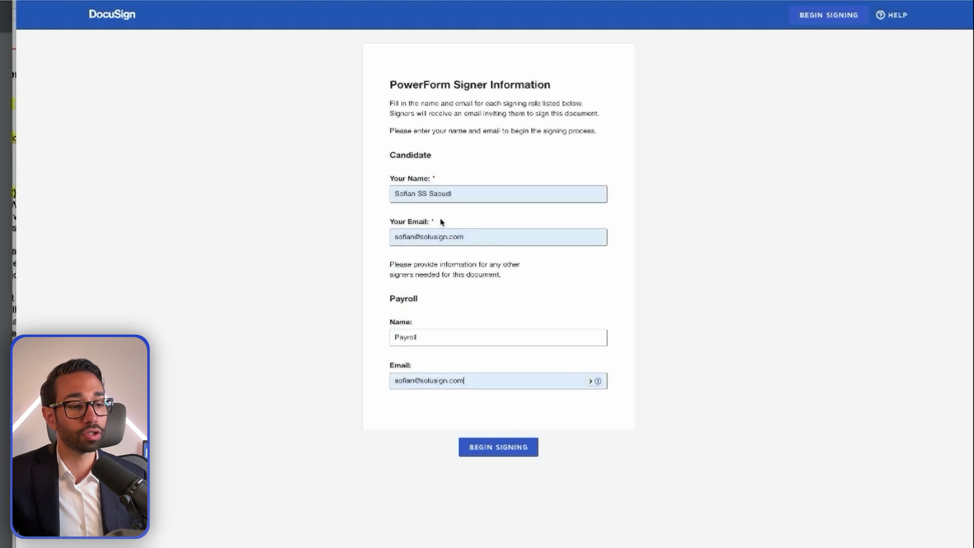
click(485, 455)
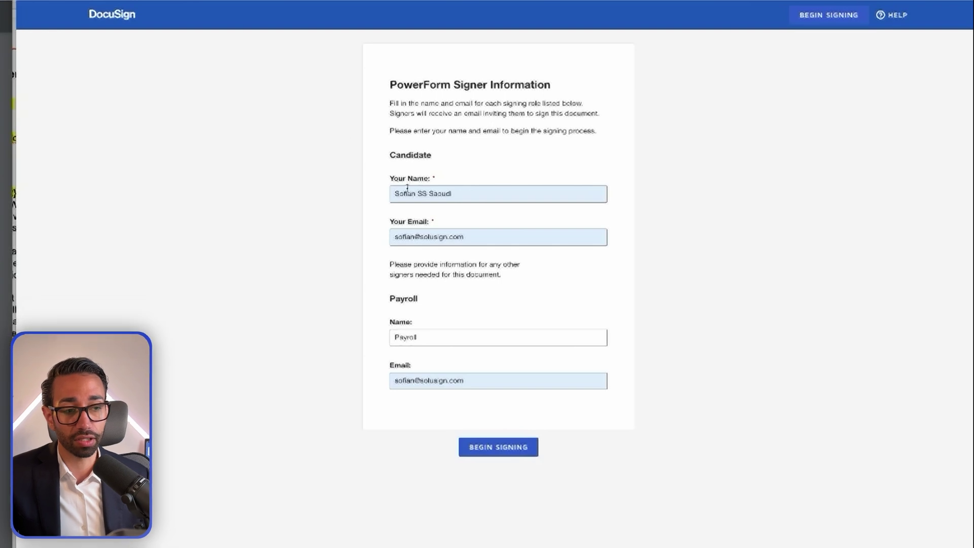
click(427, 194)
key(BackSpace)
key(BackSpace)
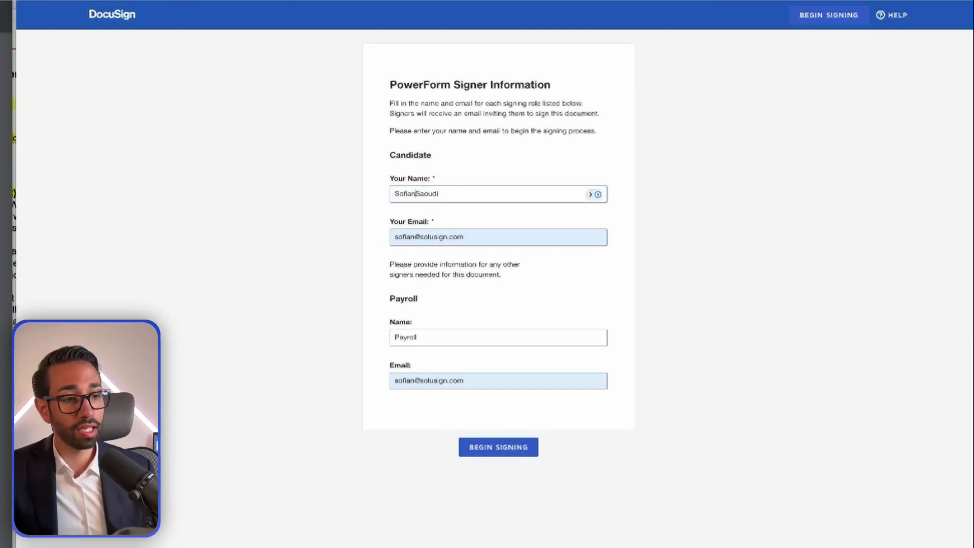
- Begin signing, agree to electronic records and signatures, and continue into the document
click(501, 453)
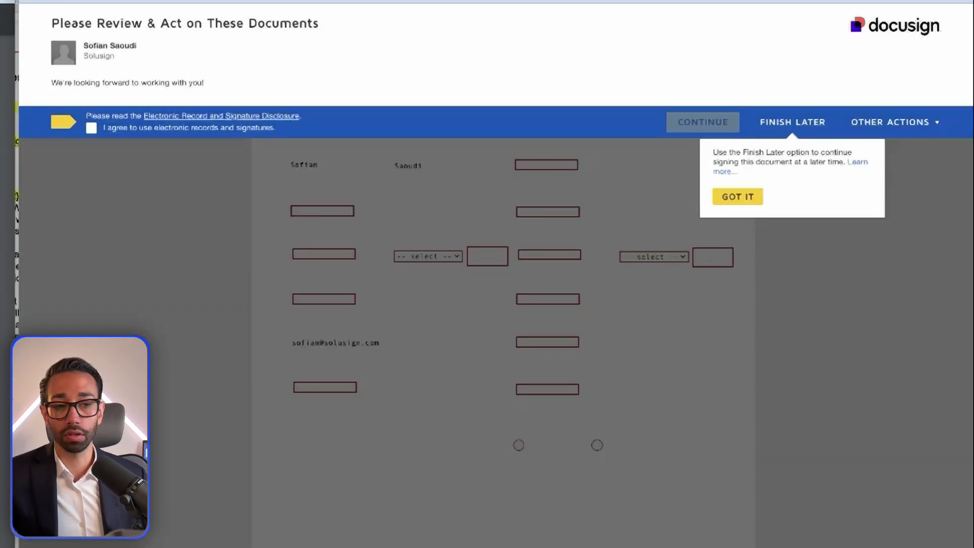
click(739, 197)
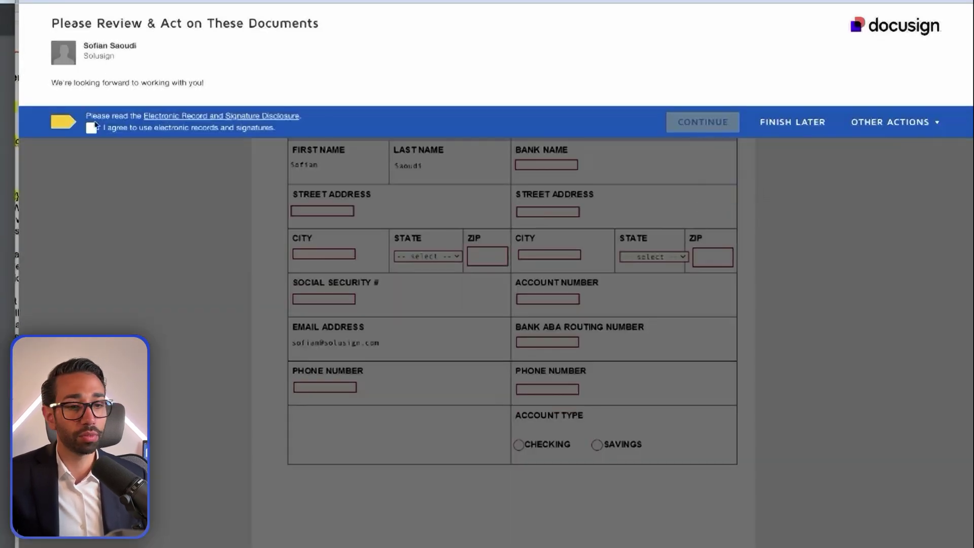
click(164, 131)
click(702, 122)
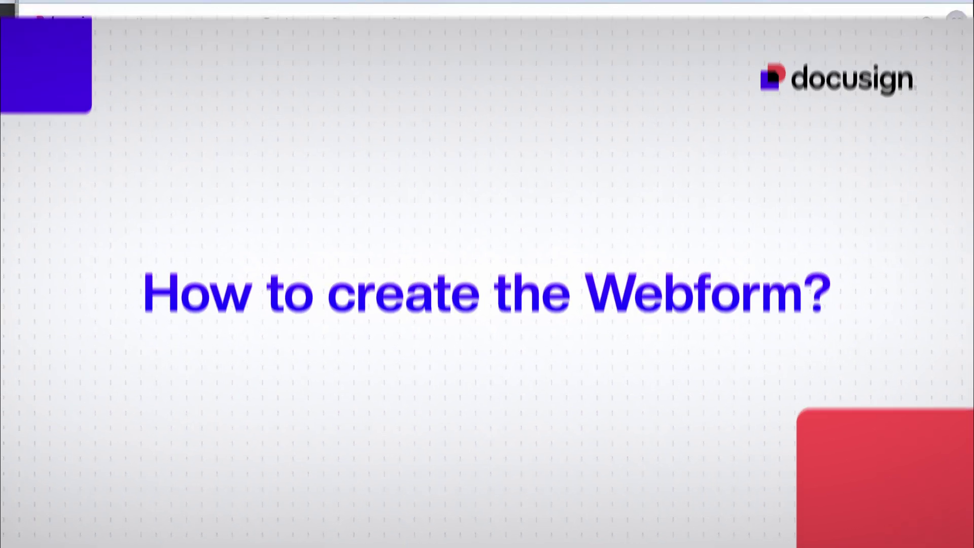
- Set the street and city fields' data labels to 'candidate street' and 'candidate city'
click(152, 143)
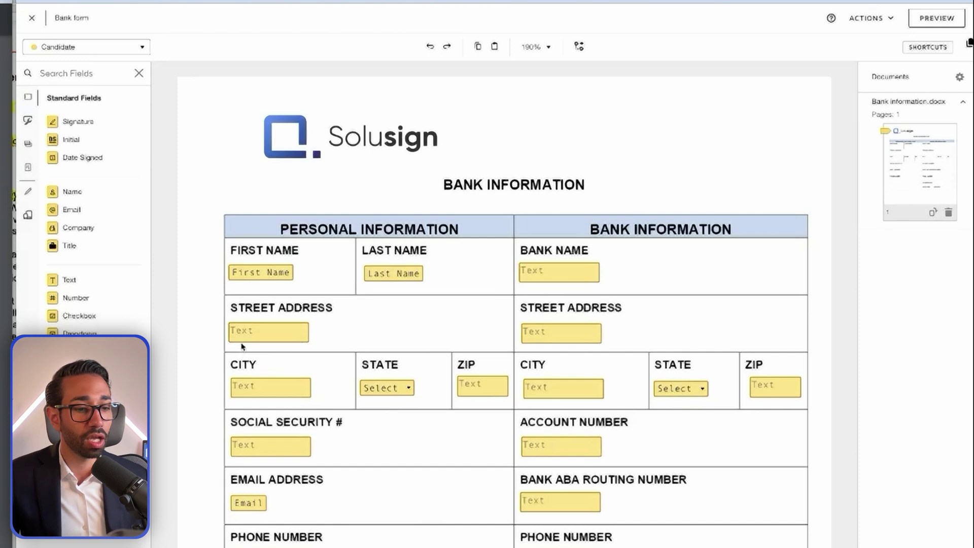
scroll(245, 335, down, 2)
click(246, 334)
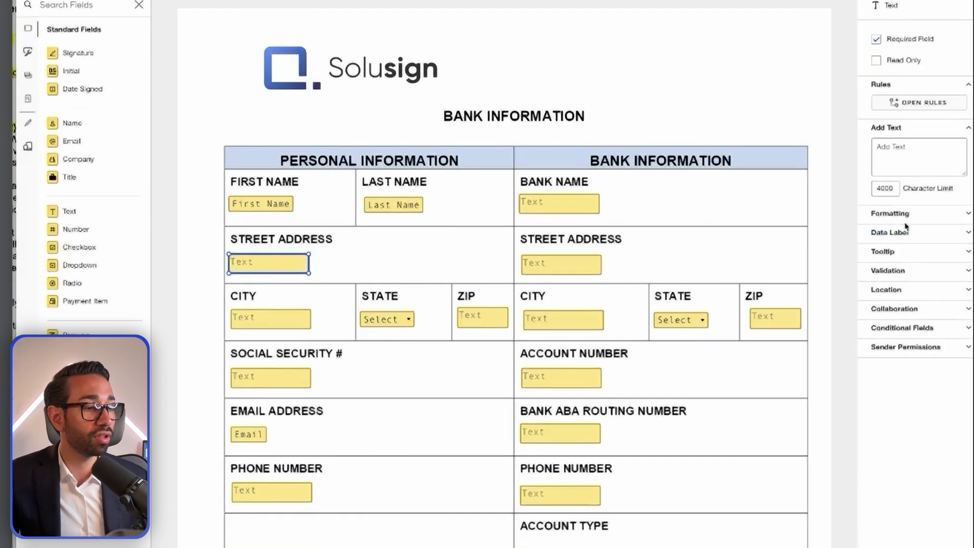
click(885, 233)
click(883, 250)
key(ctrl+a)
text(st)
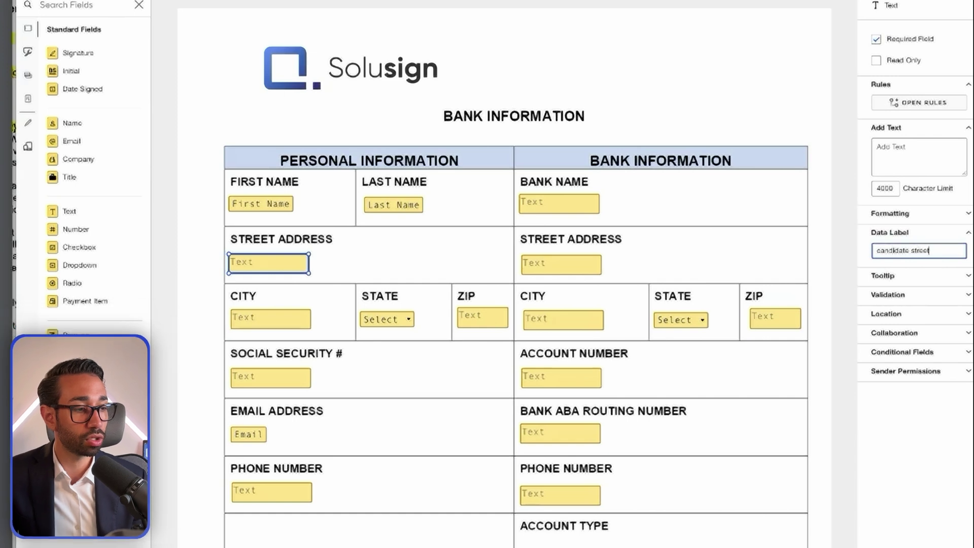
click(270, 319)
click(895, 255)
key(ctrl+a)
text(city)
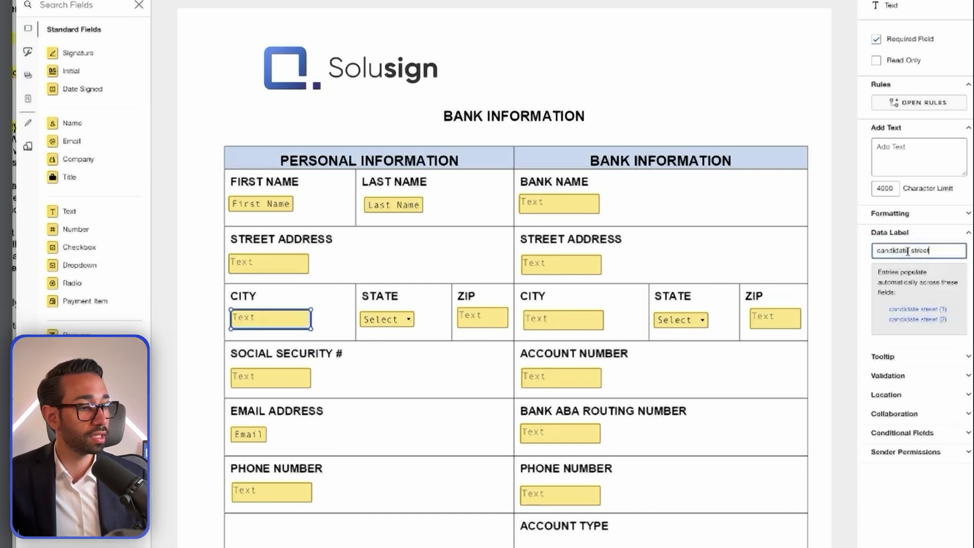
- Delete the bank, SSN, email and phone fields from the template
click(397, 320)
click(489, 316)
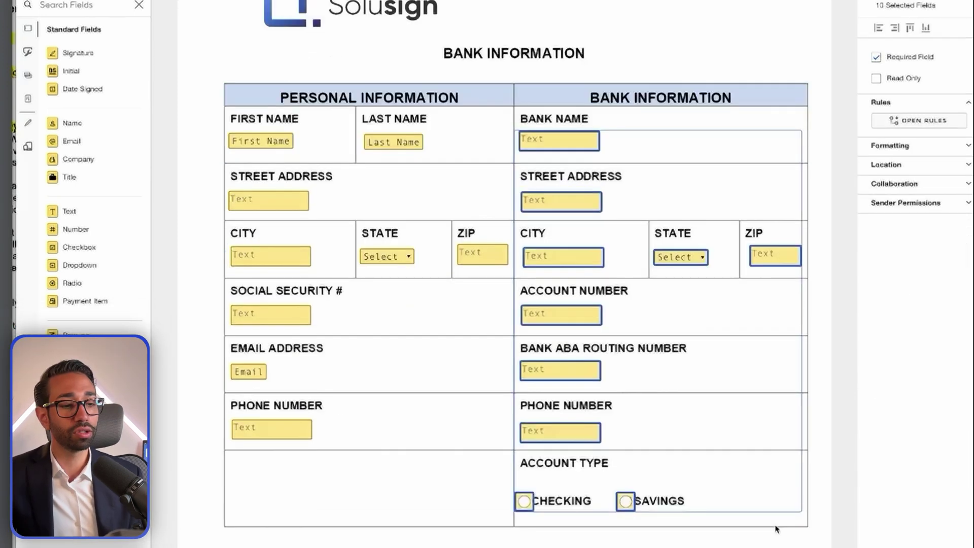
key(Delete)
drag(477, 473, 212, 308)
key(Delete)
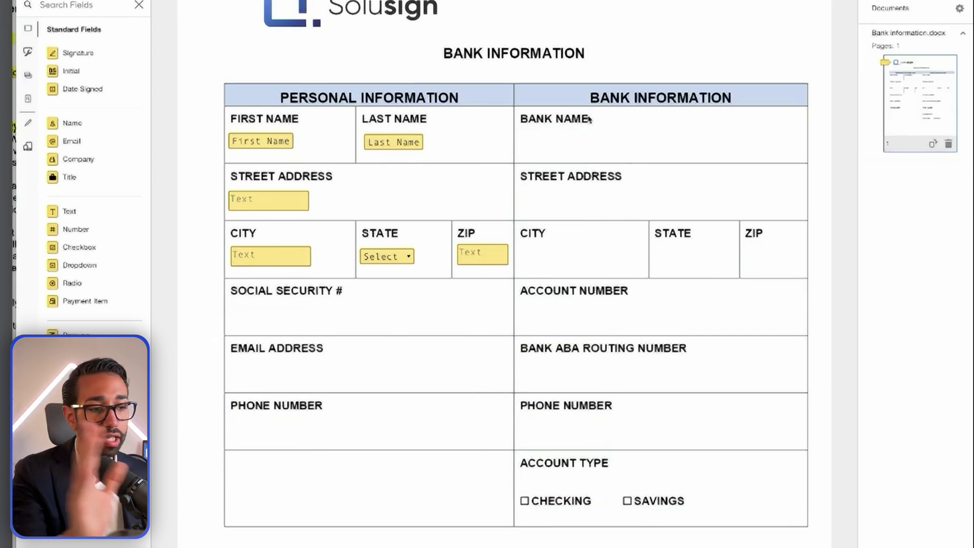
scroll(600, 444, down, 3)
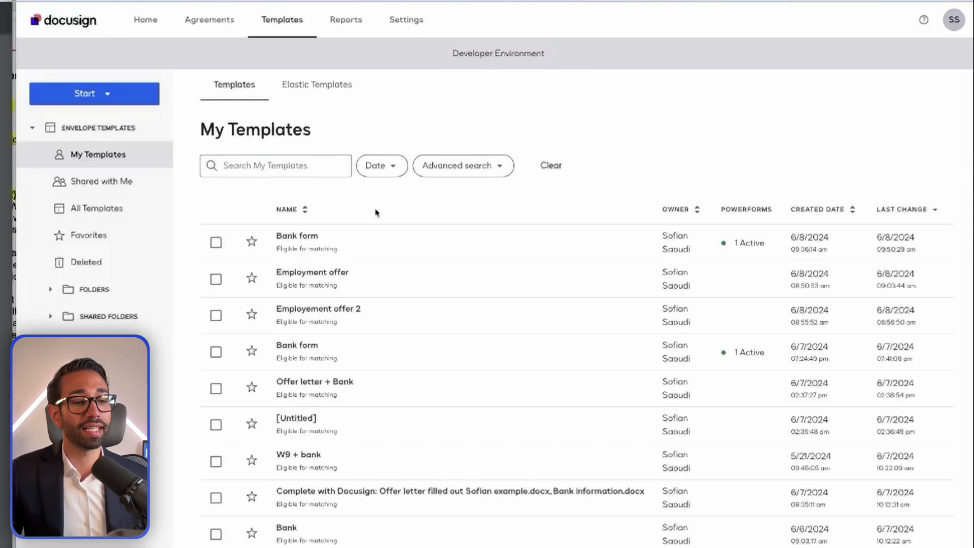
- Create a new web form from a copy of the Bank form template
click(89, 93)
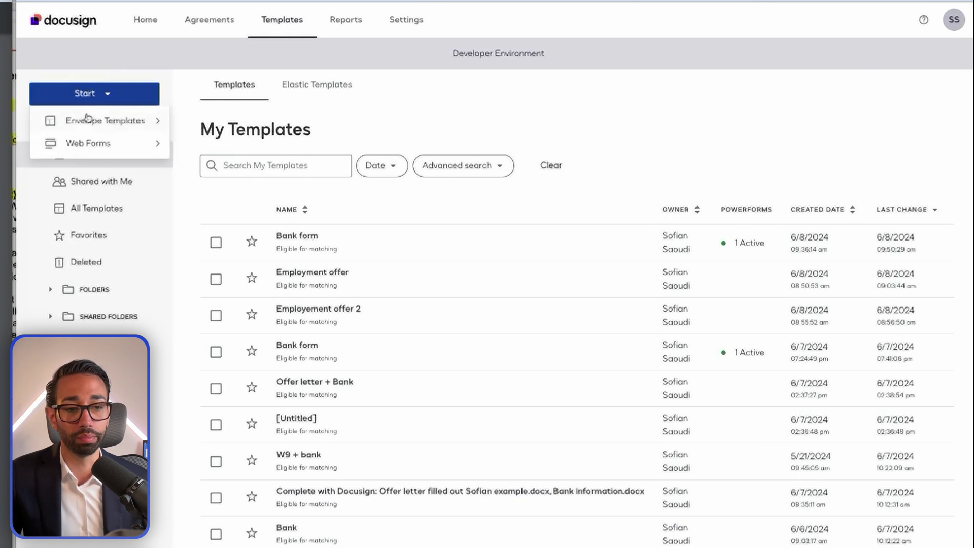
mouse_move(59, 146)
mouse_move(153, 147)
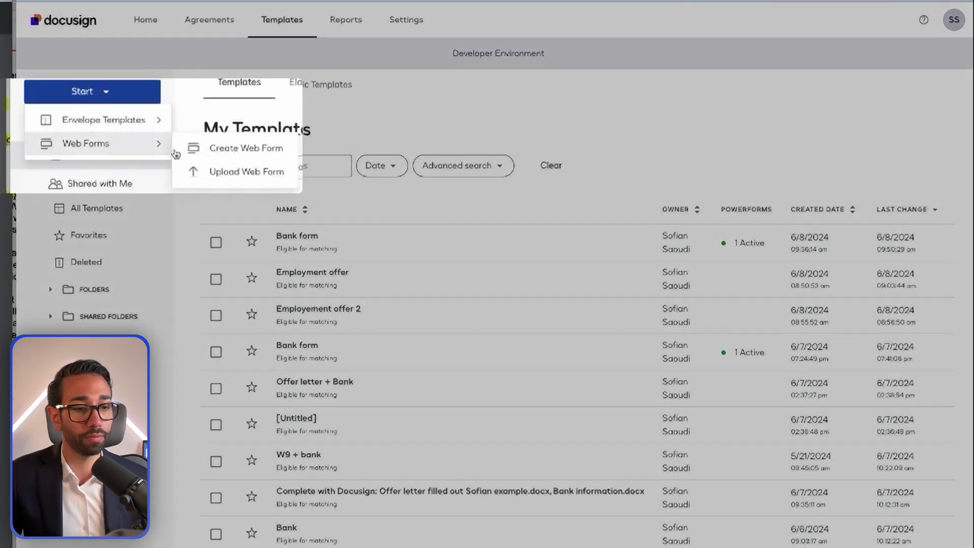
click(220, 155)
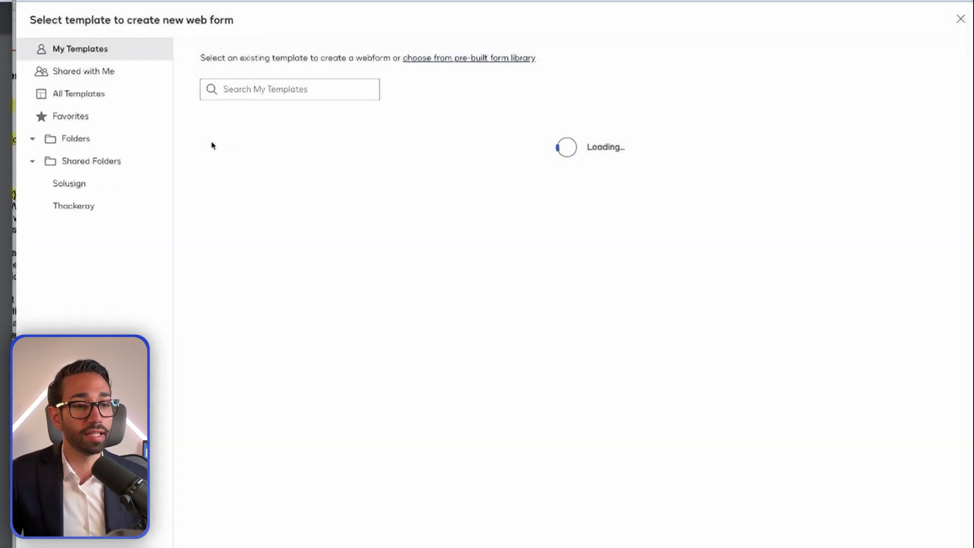
click(216, 164)
scroll(554, 304, down, 5)
click(939, 527)
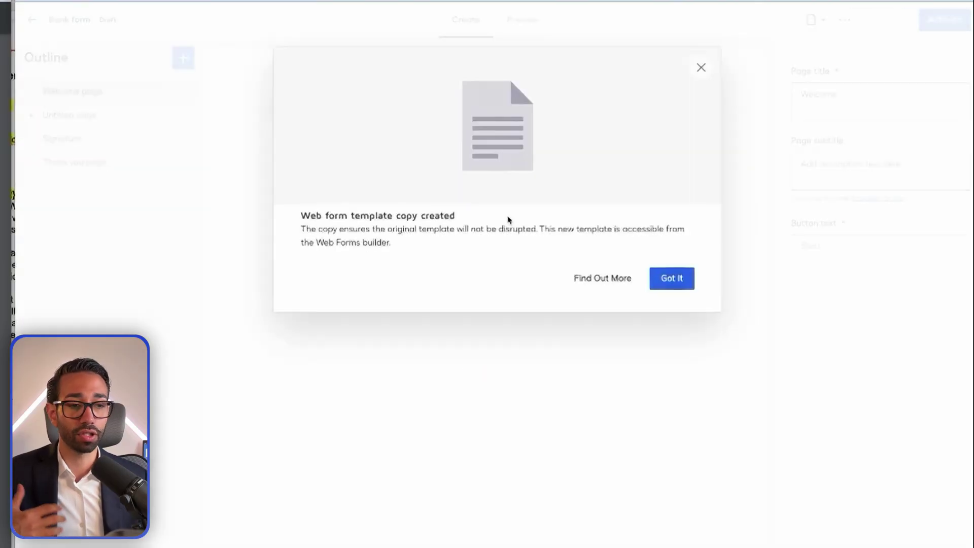
click(699, 73)
- Change the welcome page title to 'Welcome to our team'
triple_click(819, 95)
text(Welcome to our team)
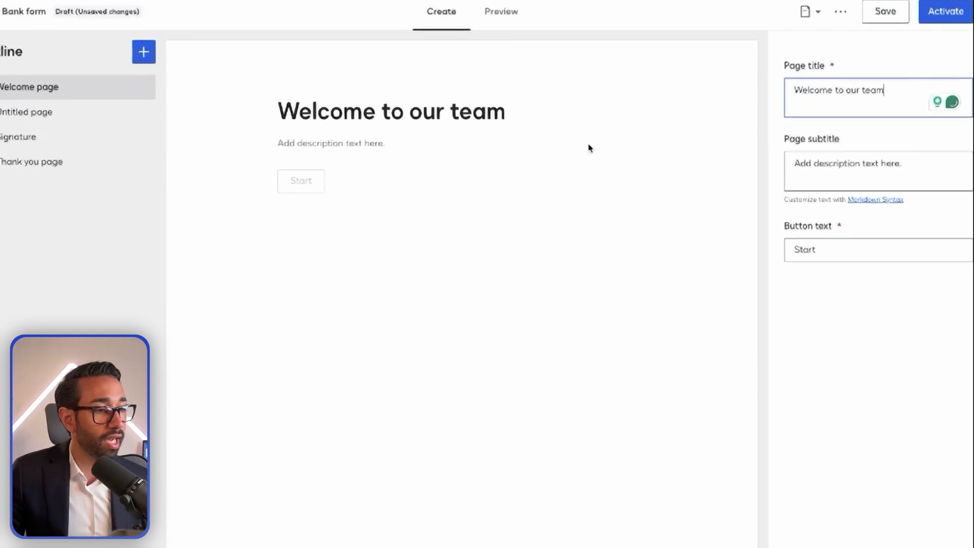
click(827, 255)
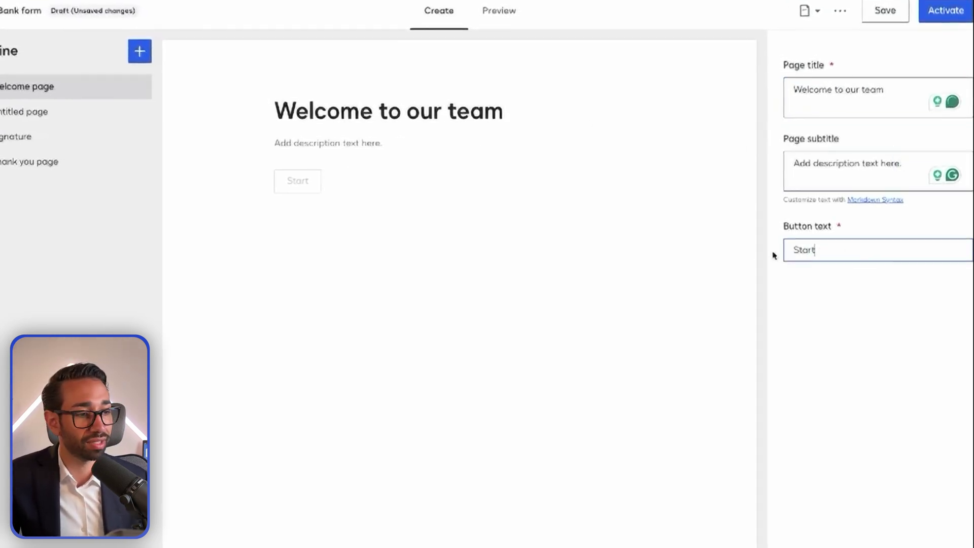
- Rename the Candidate name field to 'What is your name?' and preview the web form
click(73, 113)
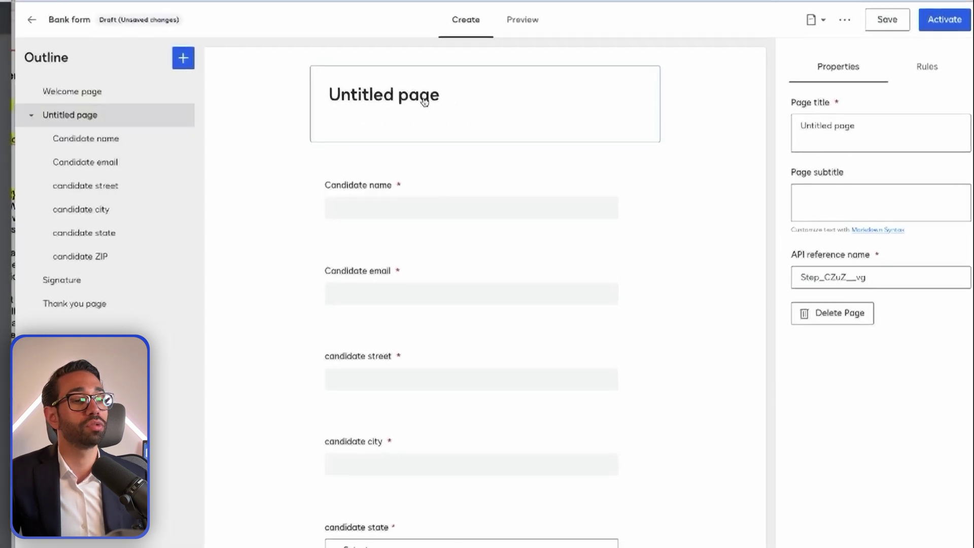
scroll(422, 461, down, 1)
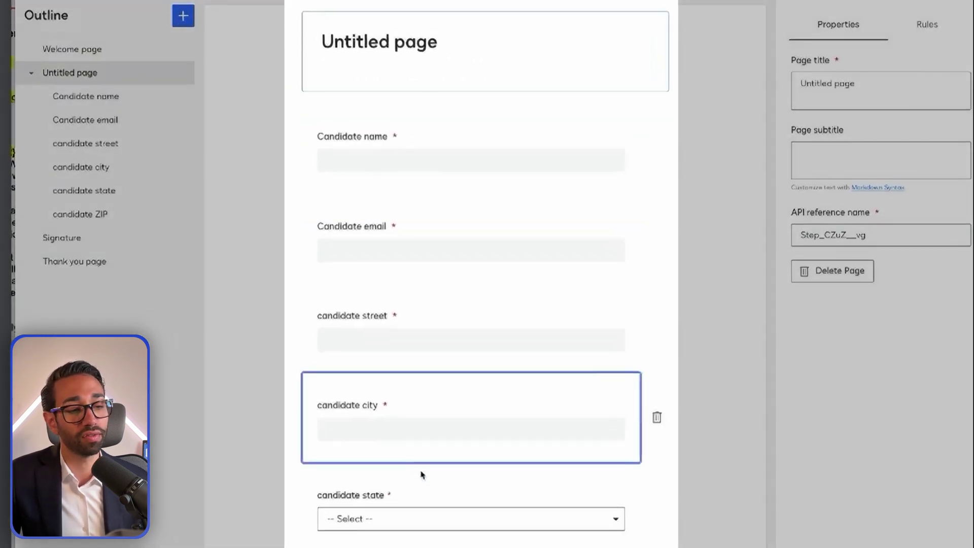
click(420, 496)
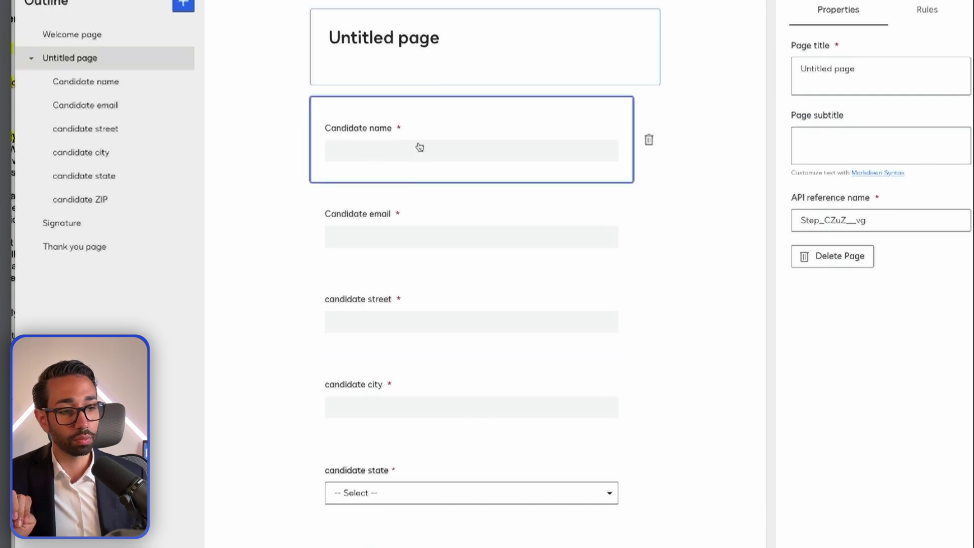
click(392, 132)
click(880, 70)
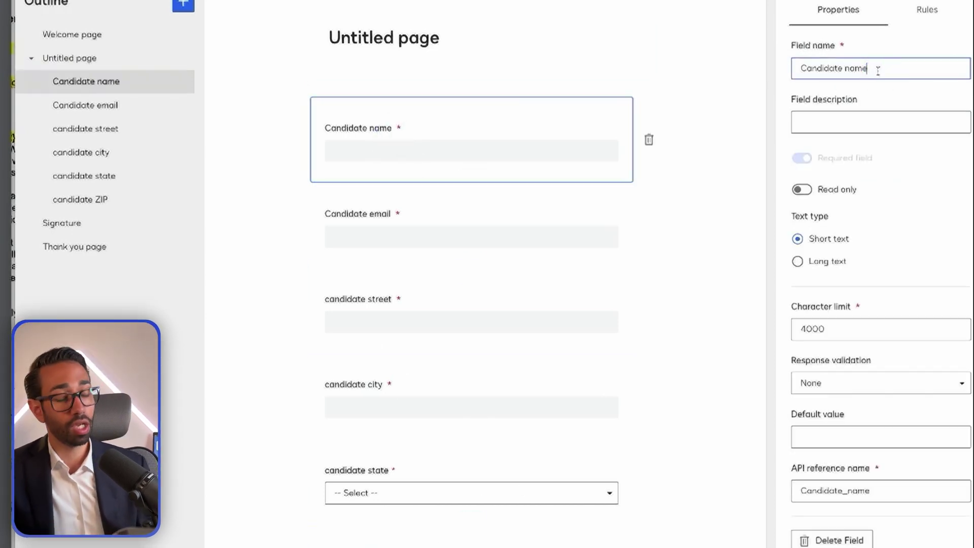
text(What is your name?)
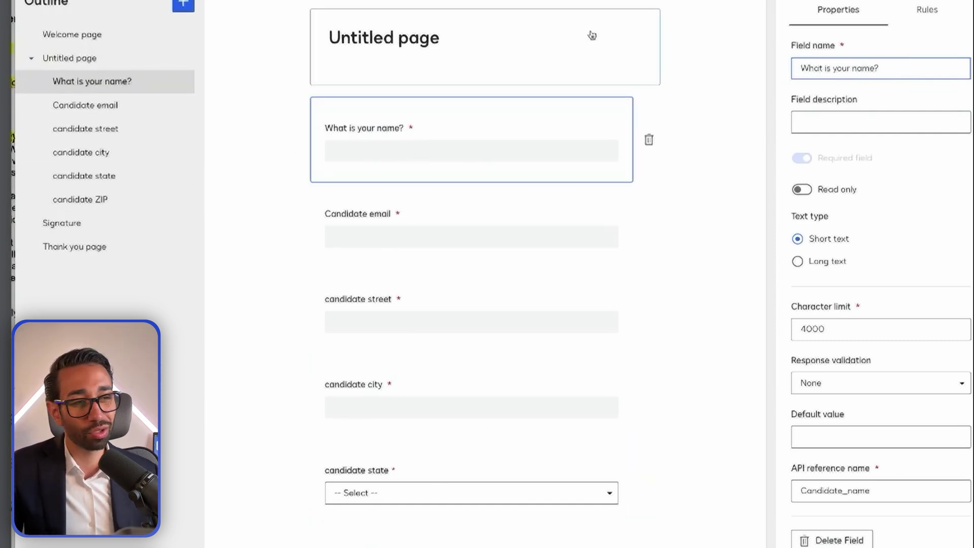
click(516, 24)
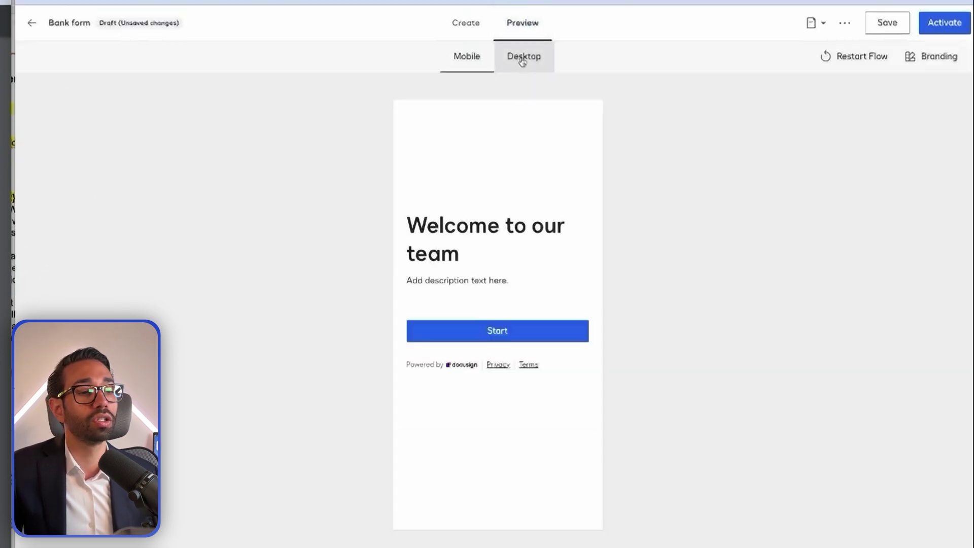
- Advance the Bank form preview to the first page of candidate fields
click(484, 341)
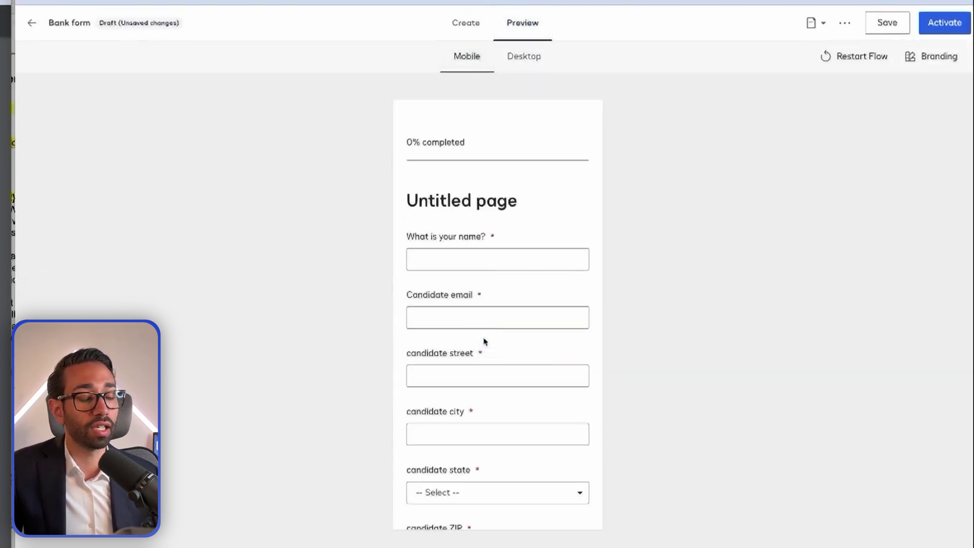
scroll(510, 303, down, 3)
scroll(511, 302, up, 3)
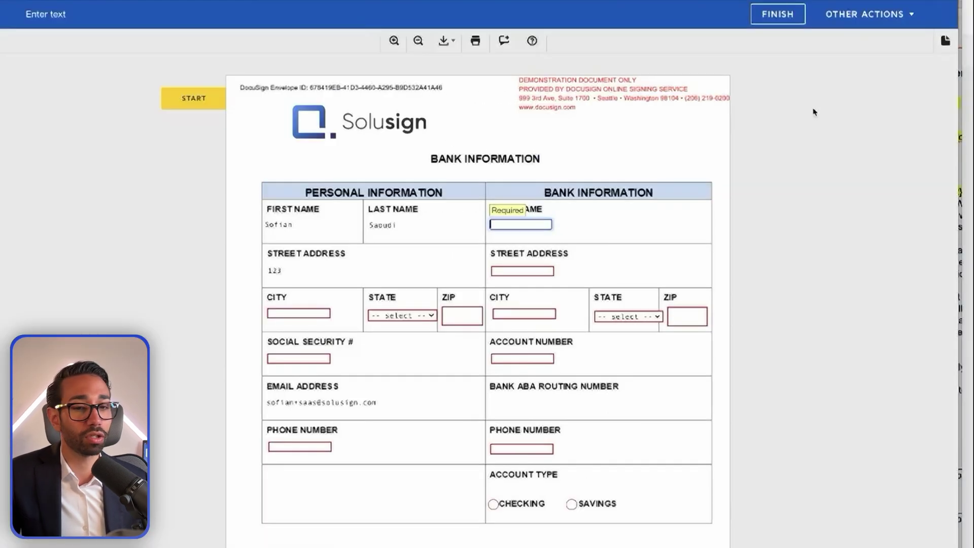
- Inspect the preview in the browser's mobile device view and try the name field
right_click(803, 119)
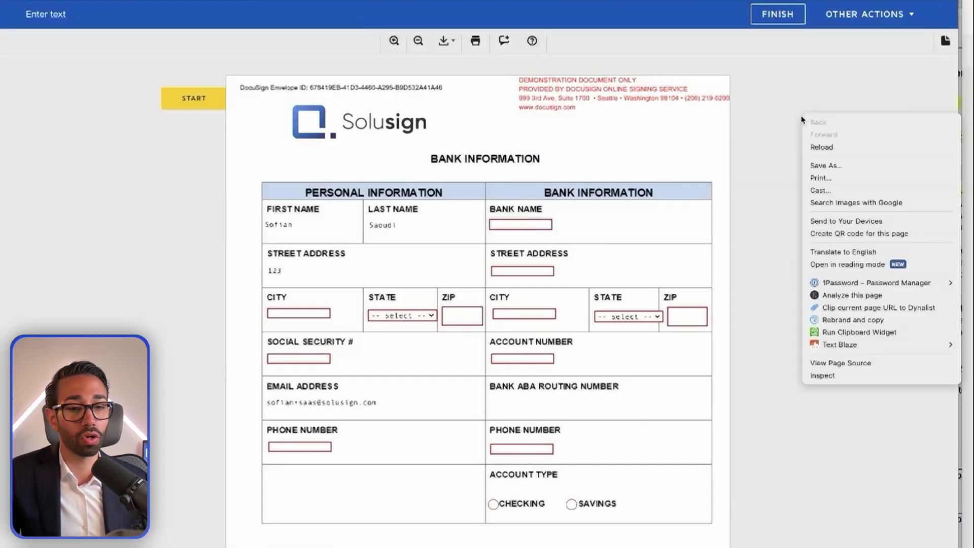
click(847, 377)
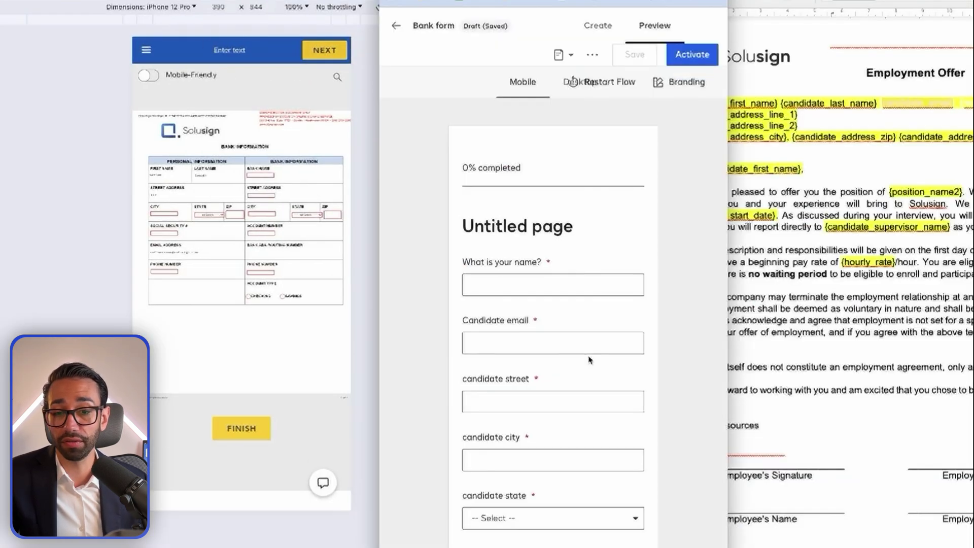
scroll(600, 364, down, 3)
scroll(584, 284, up, 2)
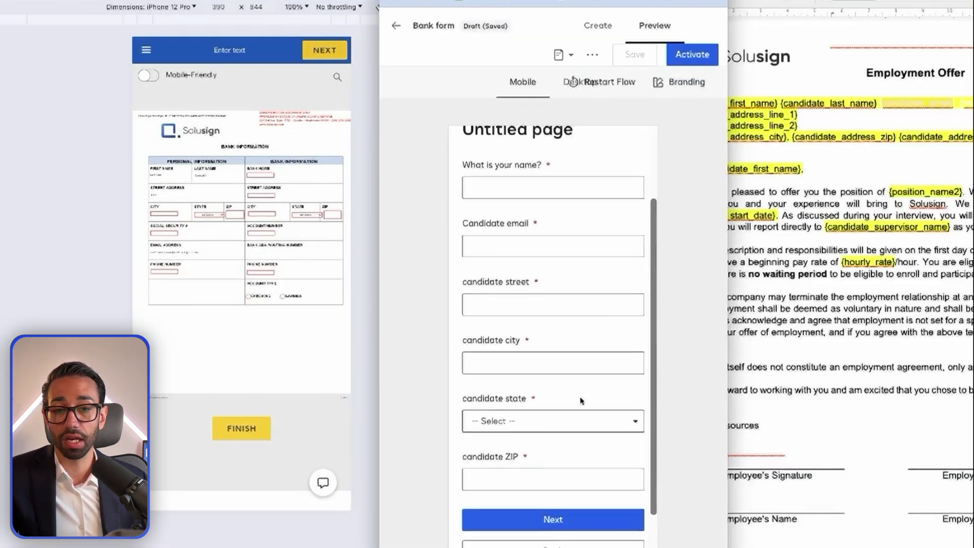
click(540, 211)
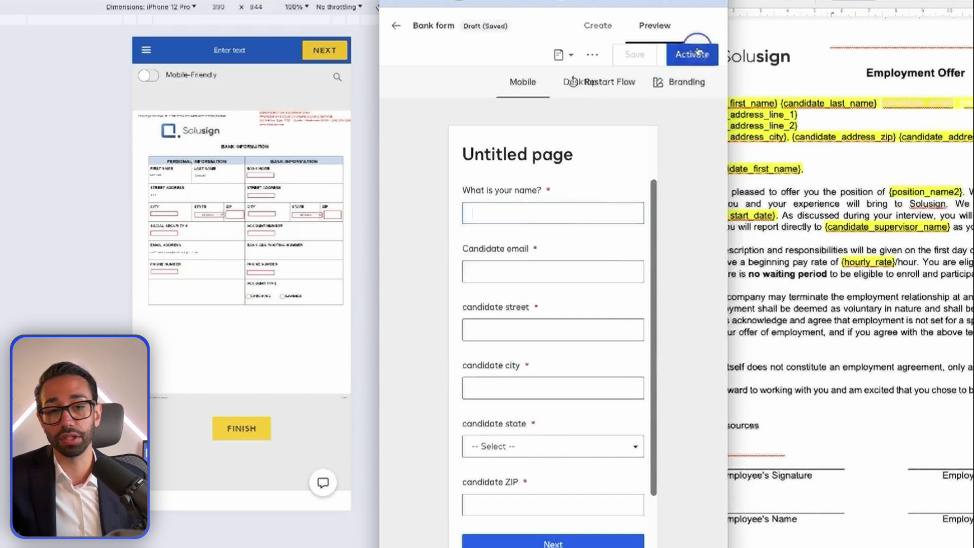
- Activate the Bank form web form with Public access and open its public link
click(695, 54)
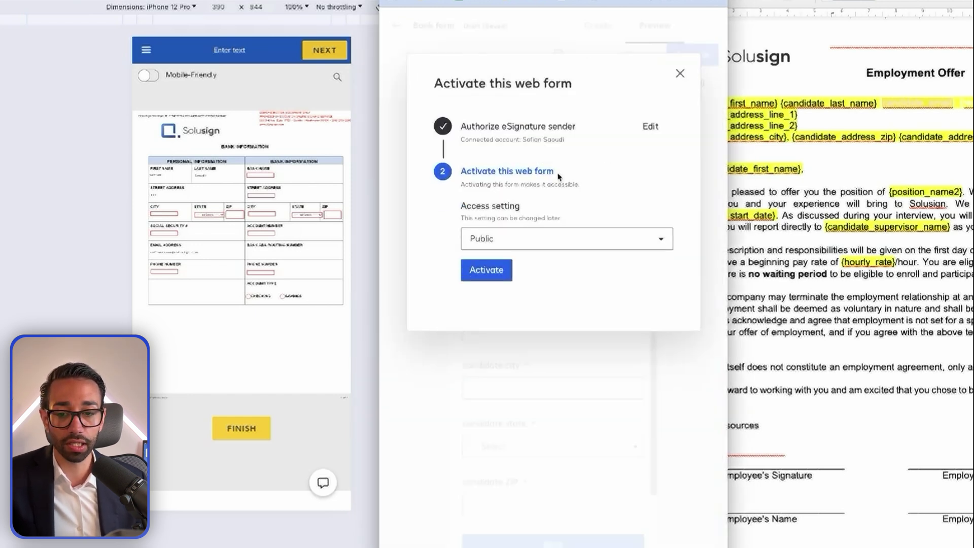
click(487, 269)
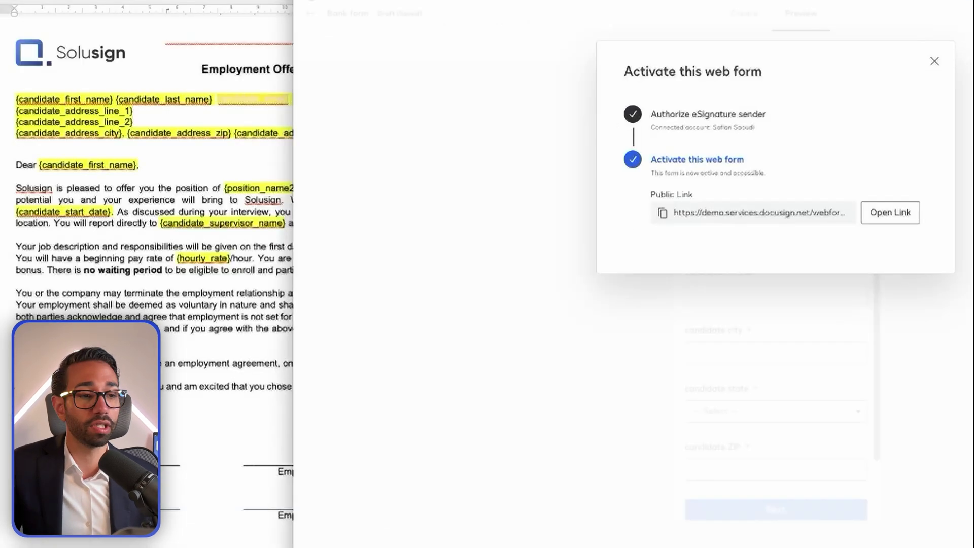
click(889, 216)
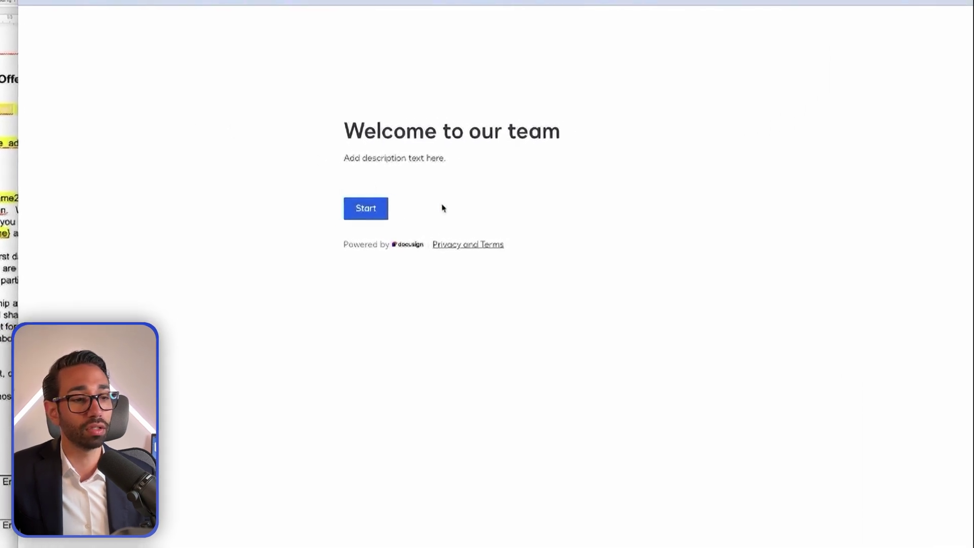
- Start the public form, autofill the candidate's details, and enter city 'Shereidan' with state NY
click(374, 215)
right_click(203, 157)
click(502, 161)
click(452, 161)
click(399, 189)
click(372, 346)
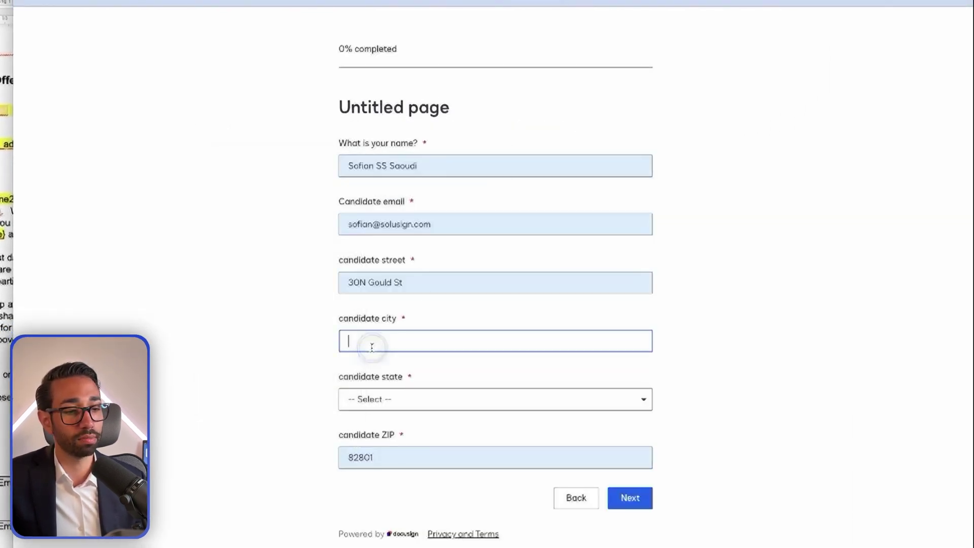
text(Shereidan)
click(495, 400)
click(411, 428)
- Submit the reviewed form, agree to electronic records, and finish the generated bank document
click(633, 494)
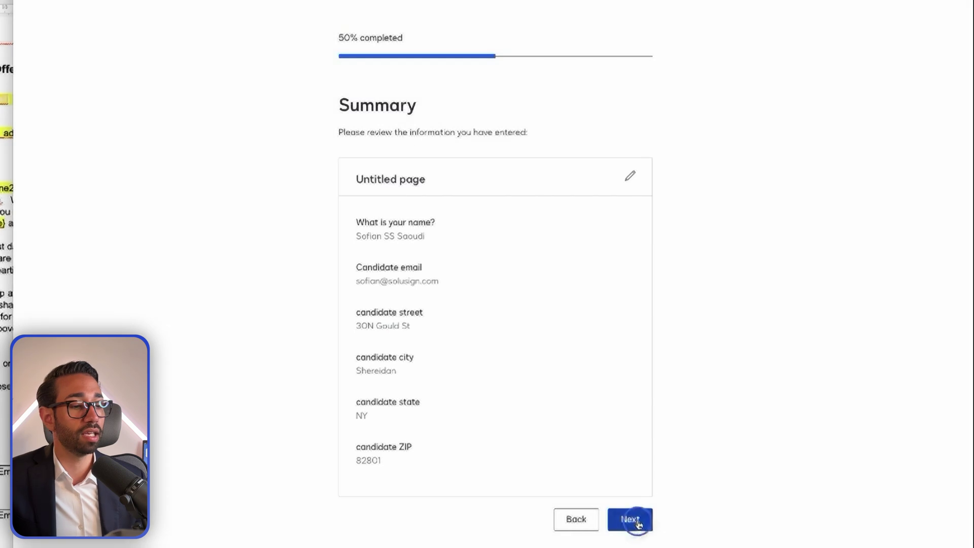
click(638, 525)
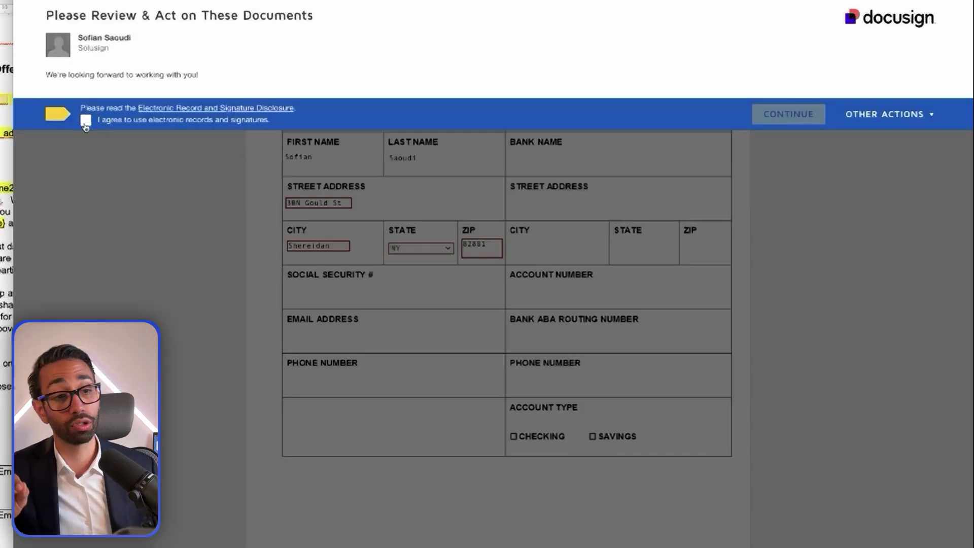
click(86, 120)
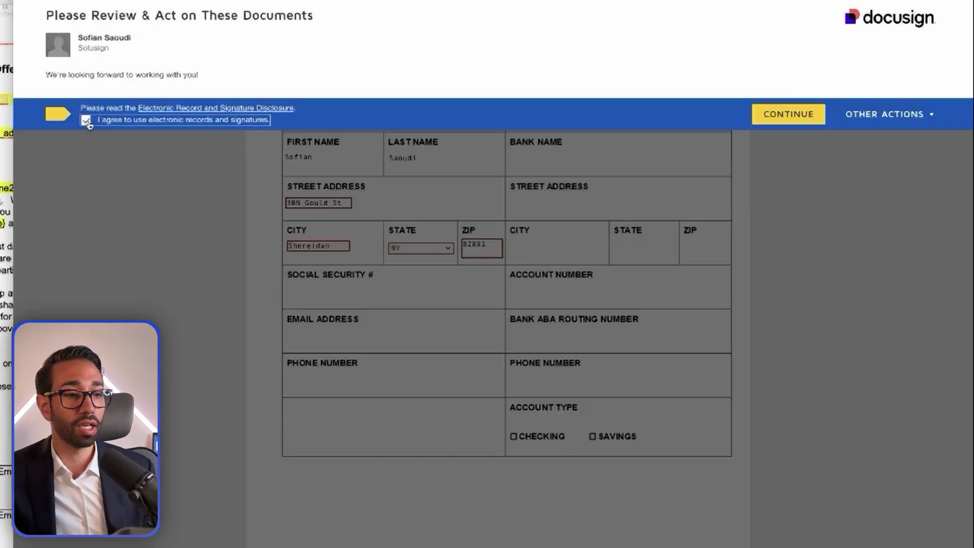
click(773, 112)
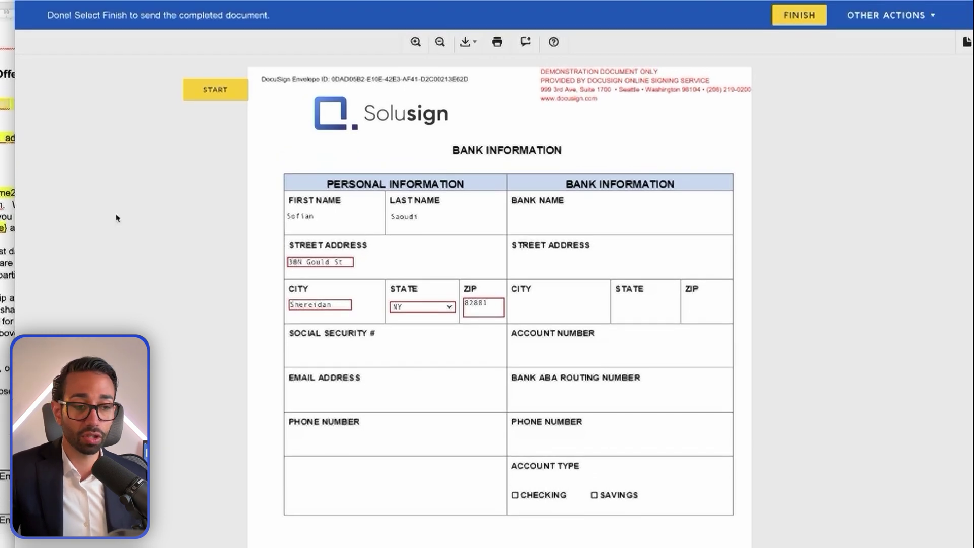
click(810, 26)
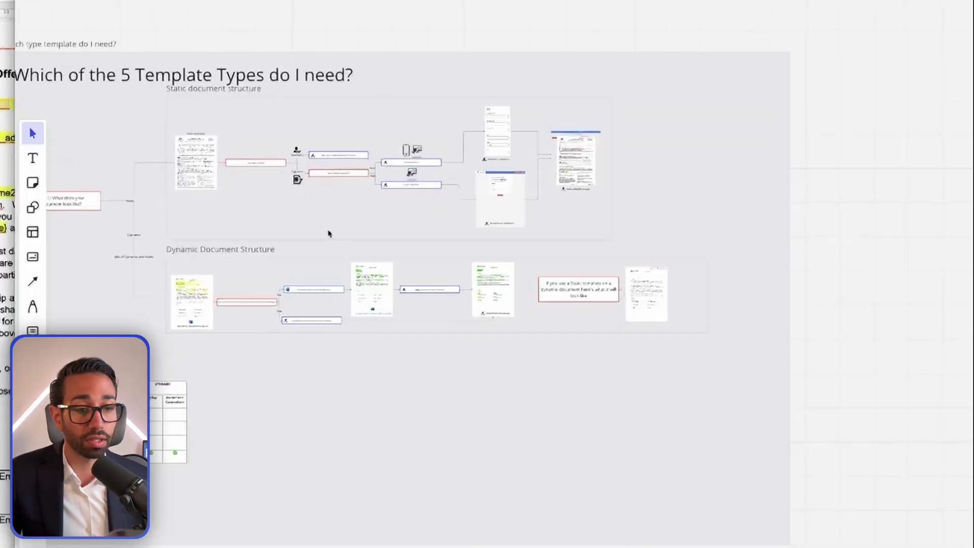
- Zoom into the Miro comparison table and point out the Standard and Powerform columns
scroll(263, 227, left, 3)
scroll(263, 227, up, 5)
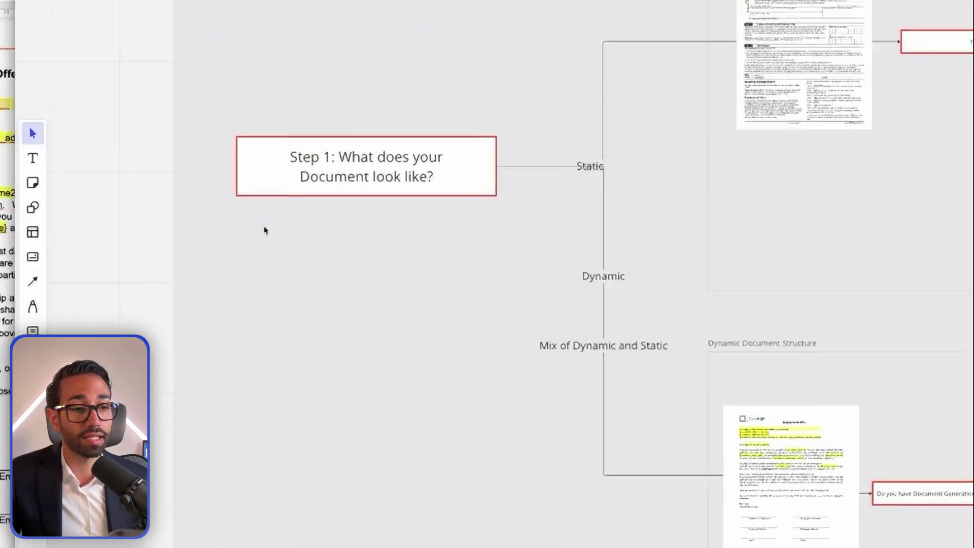
scroll(263, 228, down, 3)
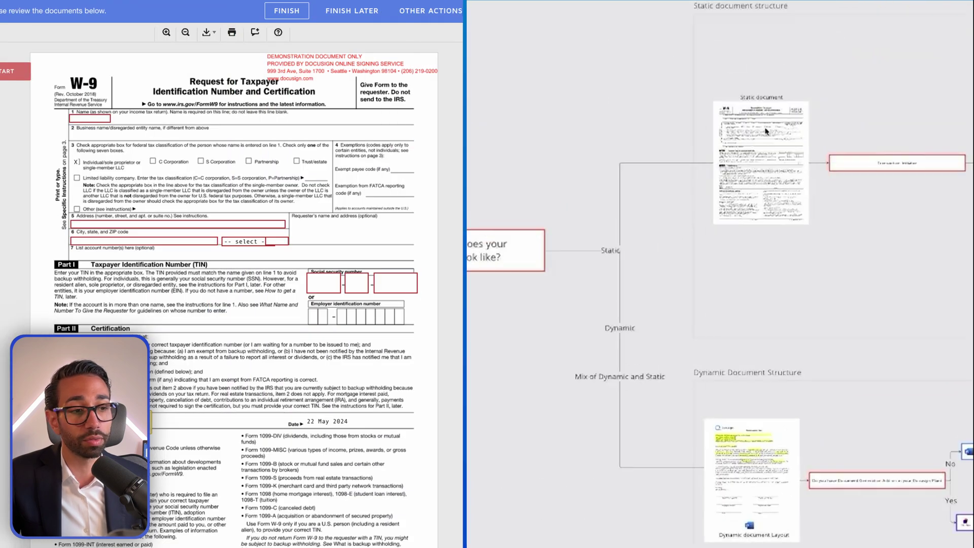
scroll(766, 131, down, 10)
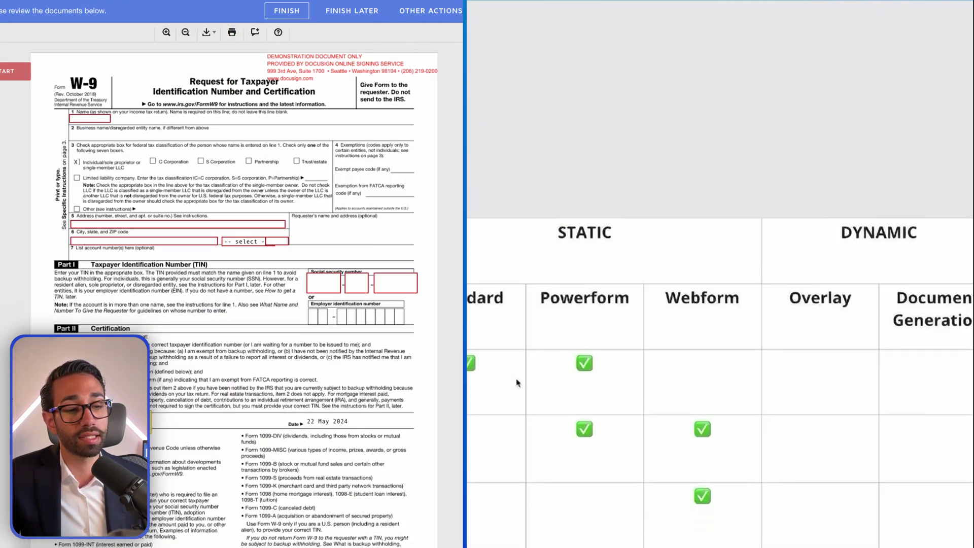
scroll(597, 169, up, 3)
click(600, 165)
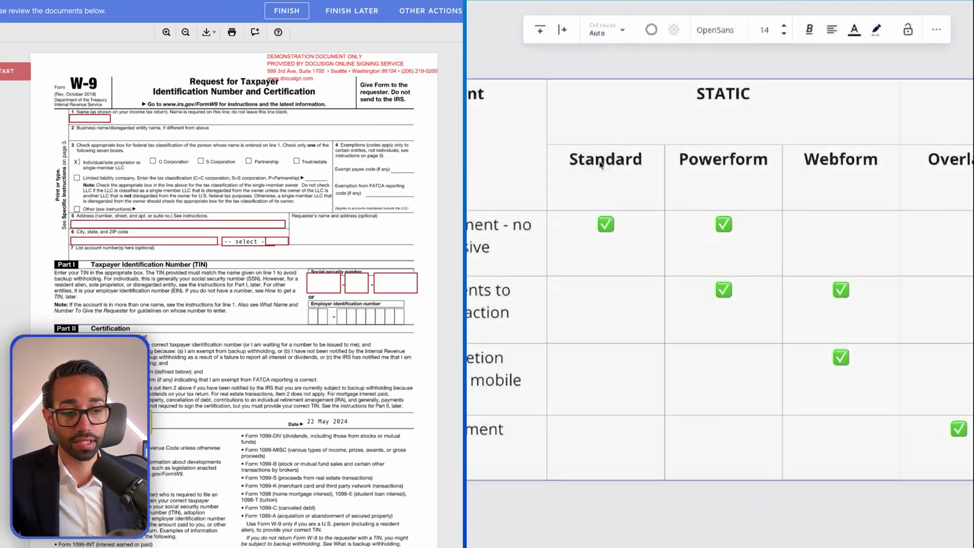
click(612, 161)
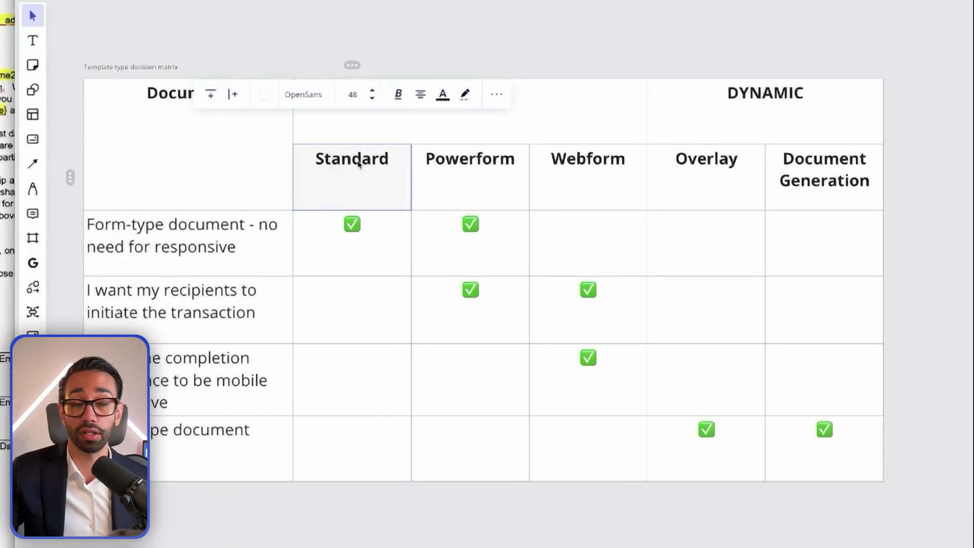
click(485, 159)
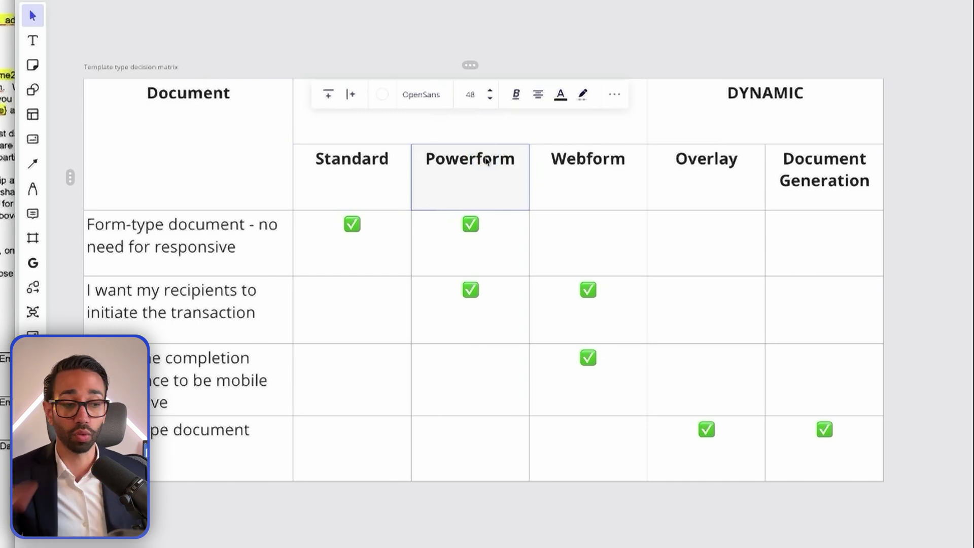
- Point out the Webform column and the DYNAMIC heading, then zoom back out
scroll(543, 169, right, 2)
click(565, 164)
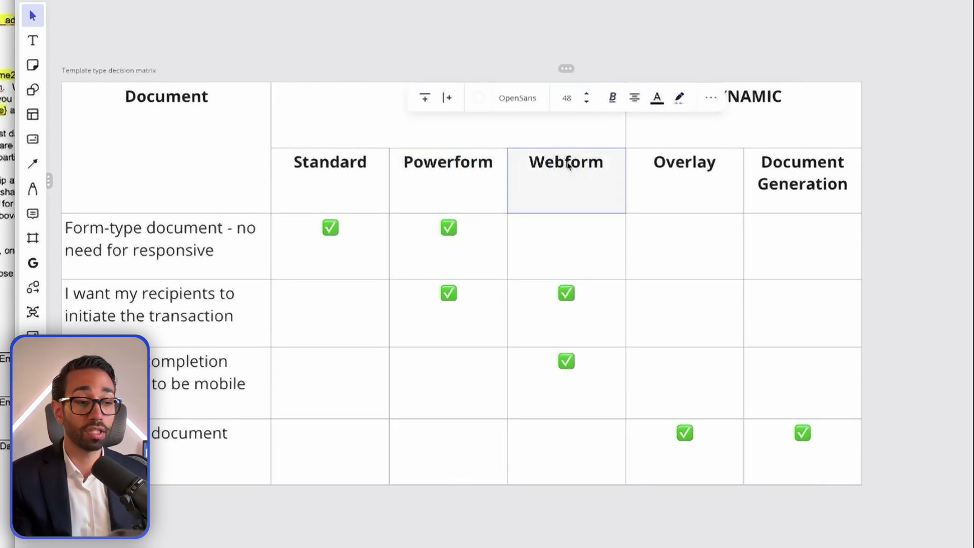
scroll(563, 213, down, 1)
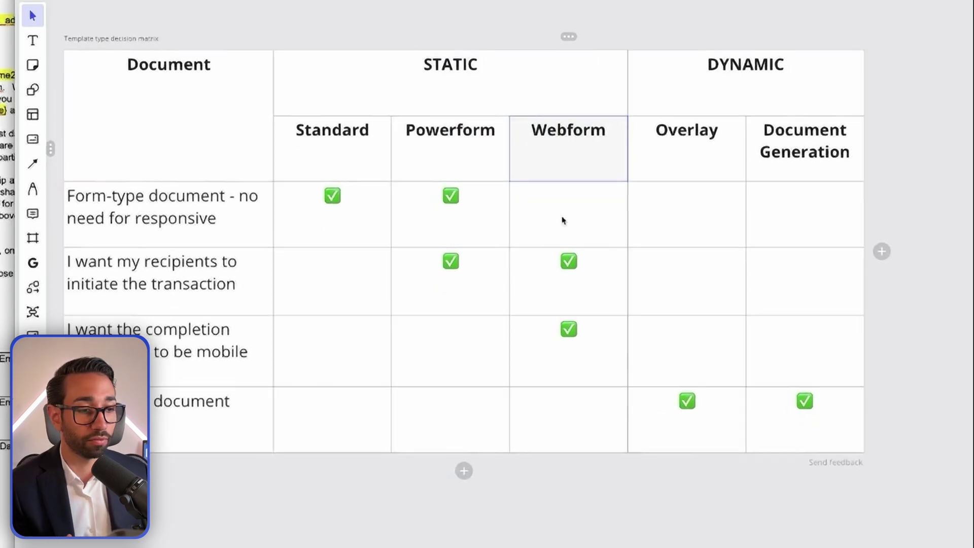
click(562, 217)
scroll(561, 218, right, 3)
scroll(561, 217, right, 5)
scroll(609, 203, down, 3)
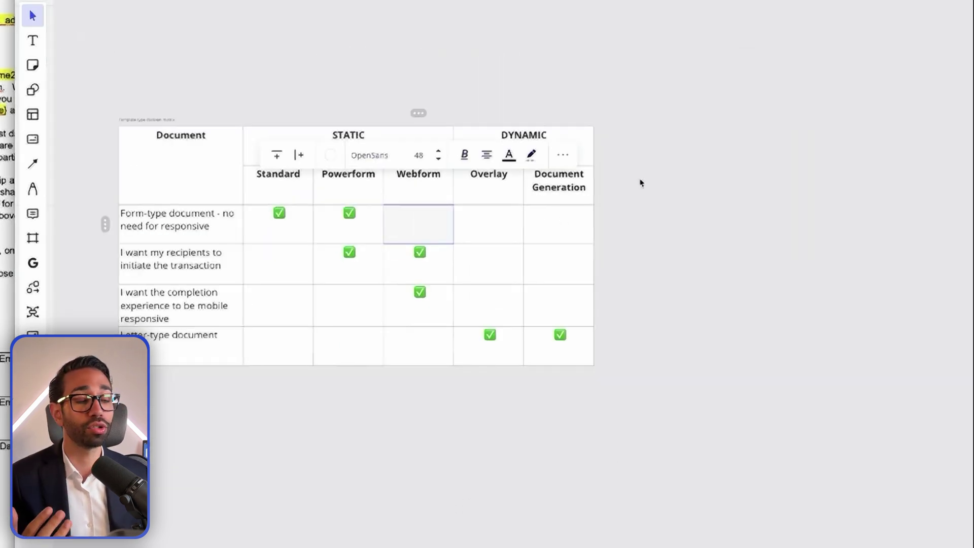
click(528, 140)
scroll(583, 146, up, 5)
scroll(538, 152, up, 6)
scroll(538, 152, right, 2)
scroll(387, 120, up, 4)
scroll(388, 119, right, 2)
scroll(387, 119, up, 5)
scroll(396, 203, down, 3)
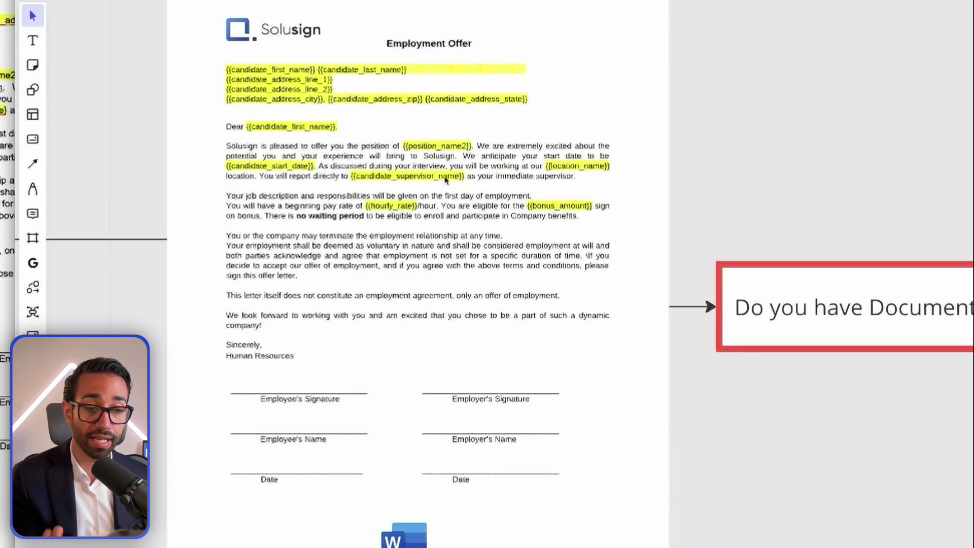
scroll(401, 185, down, 5)
scroll(463, 174, up, 1)
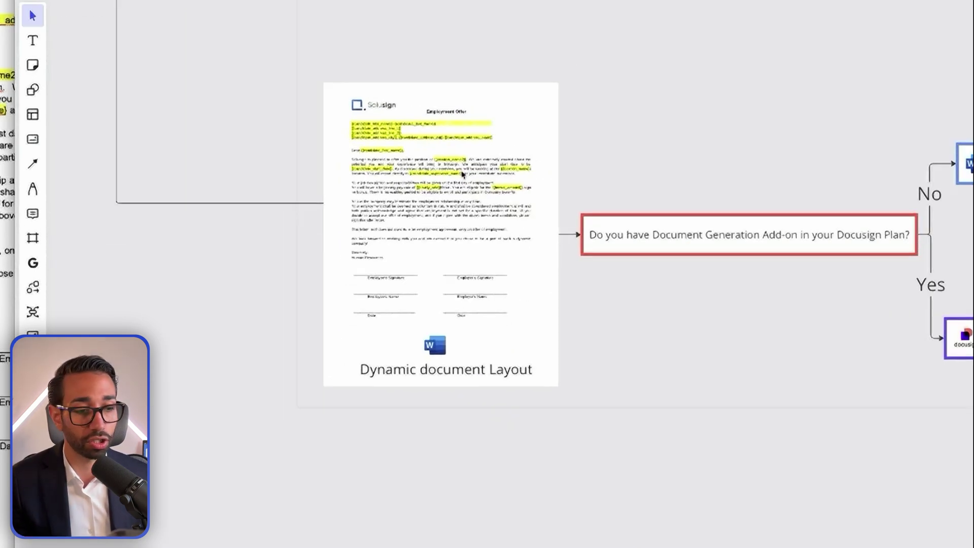
scroll(288, 268, down, 10)
scroll(311, 413, down, 5)
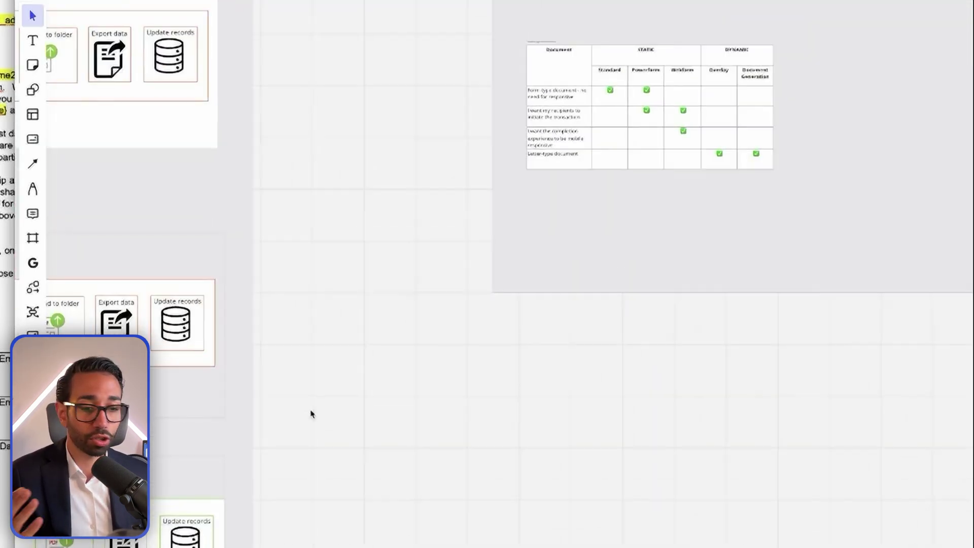
scroll(311, 413, down, 3)
scroll(309, 413, left, 15)
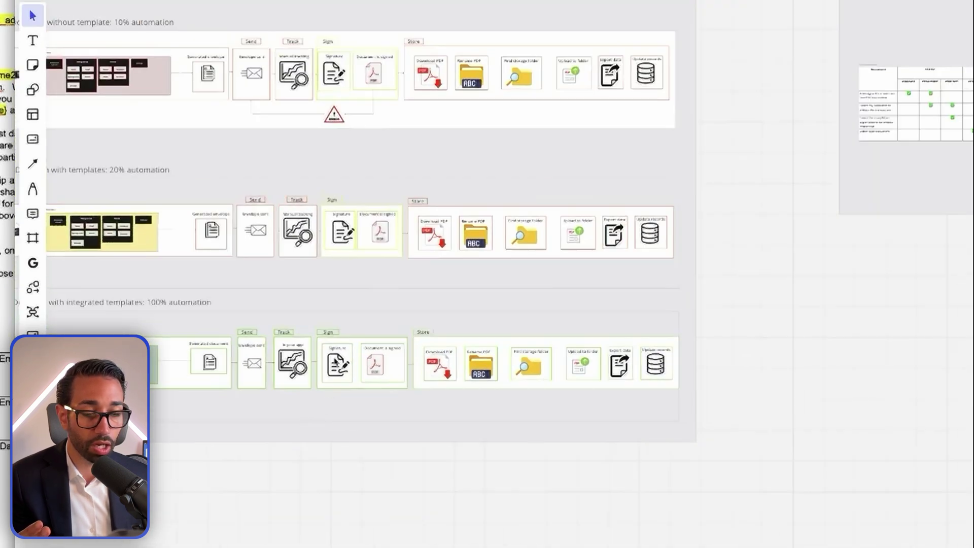
scroll(330, 392, left, 3)
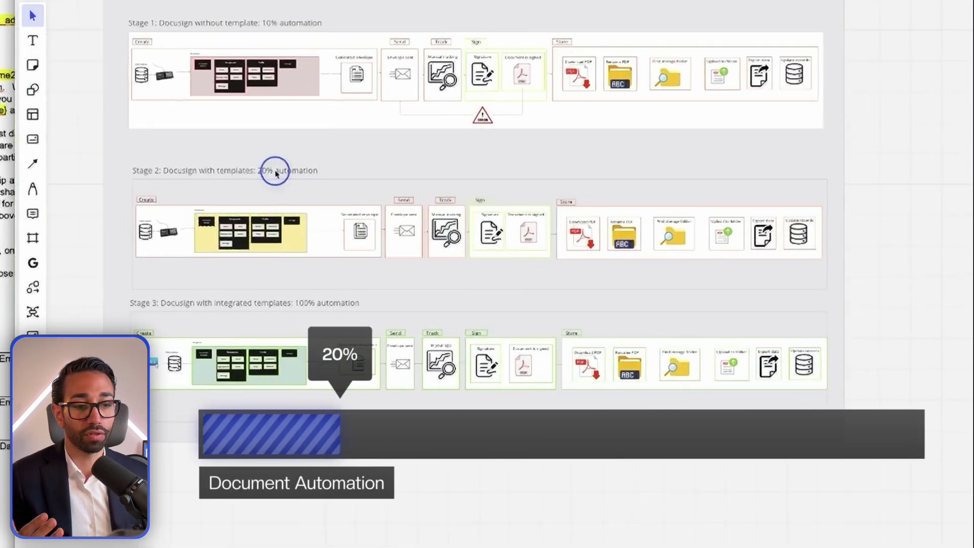
click(275, 174)
scroll(359, 284, down, 3)
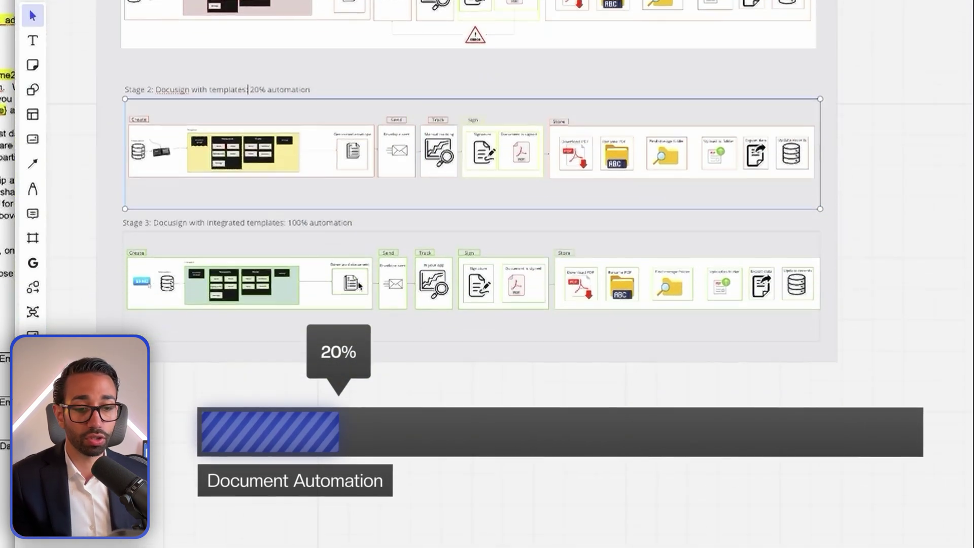
scroll(294, 234, up, 5)
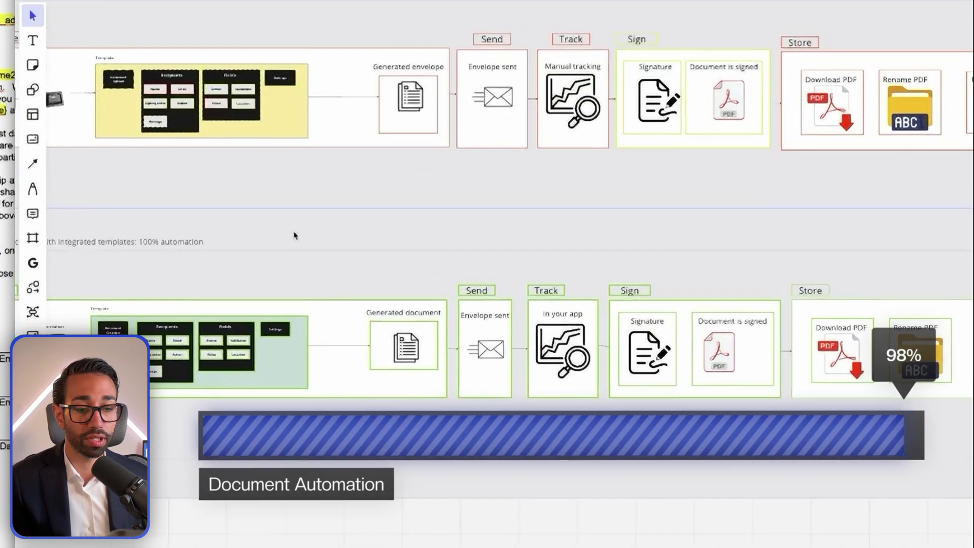
scroll(294, 235, down, 5)
click(209, 235)
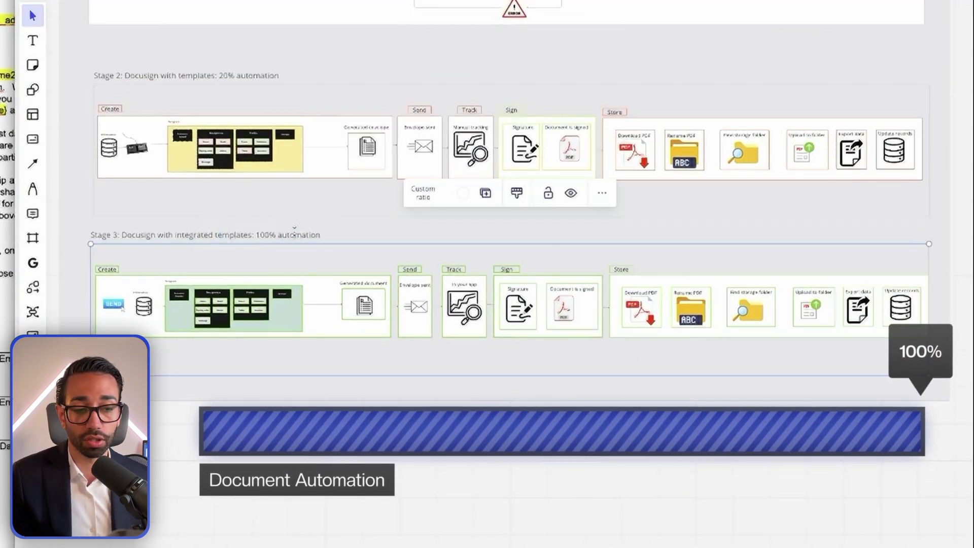